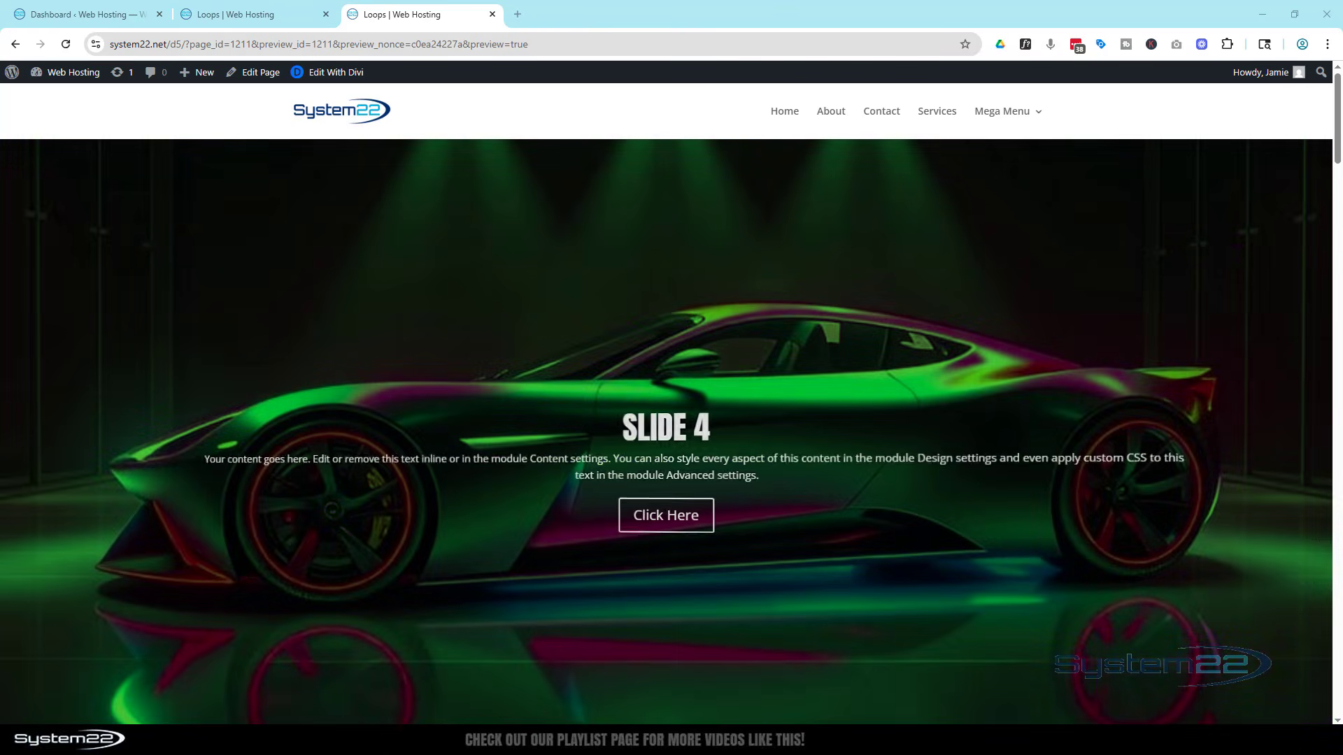
- Delete the existing slider row at the top of the Loops page and insert a single-column row with a Slider module
click(254, 14)
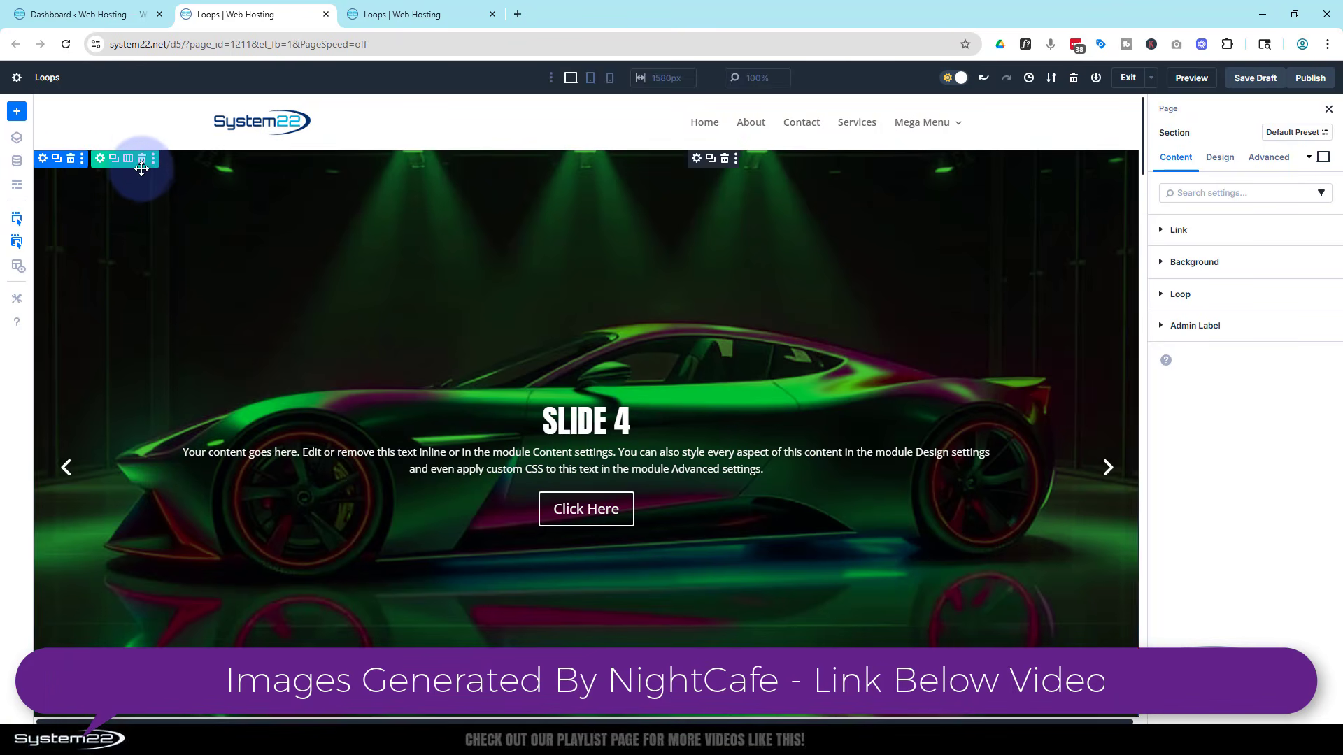
click(143, 161)
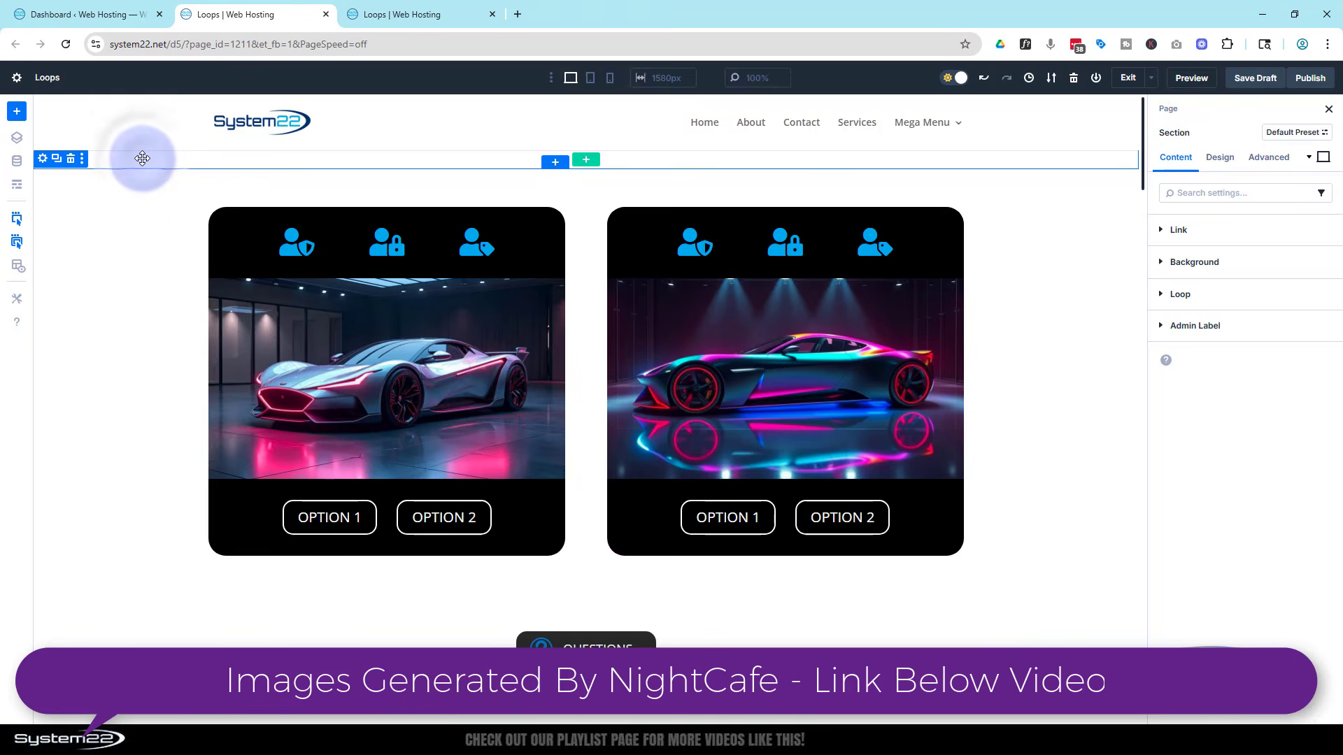
click(586, 160)
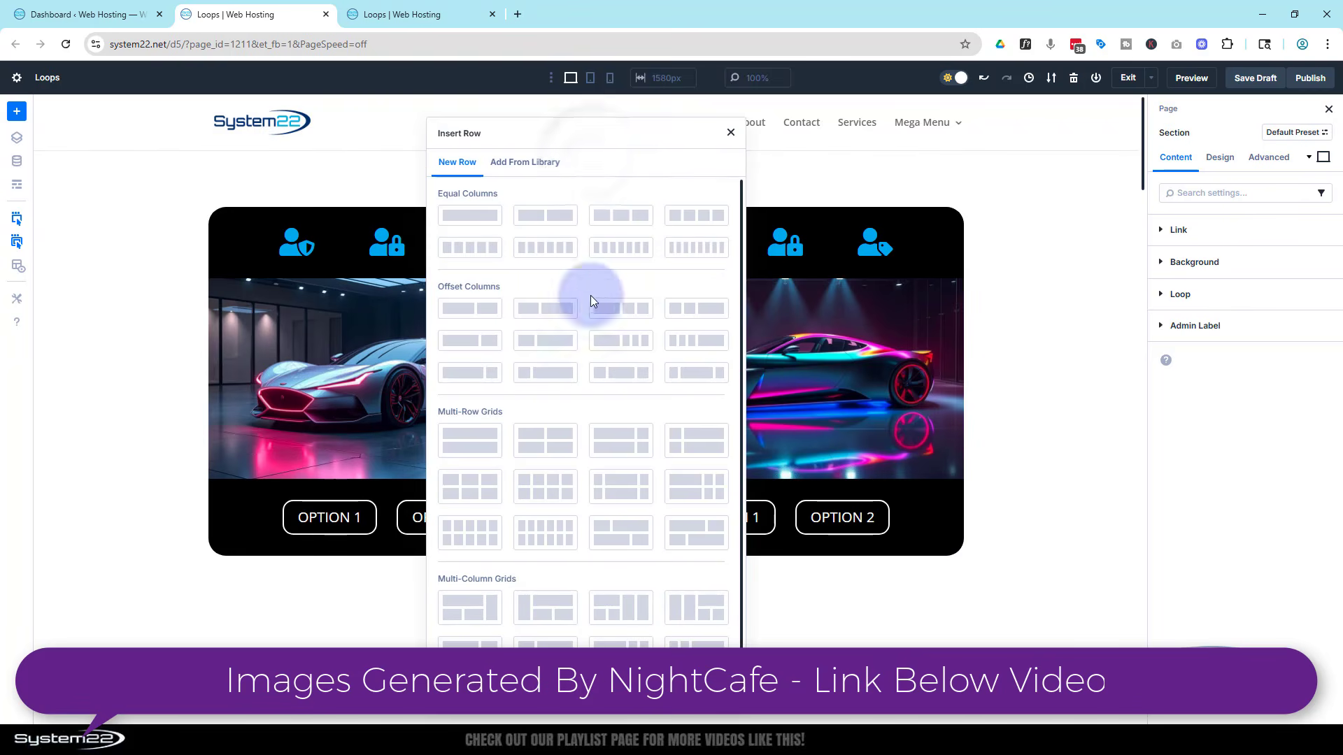
click(470, 217)
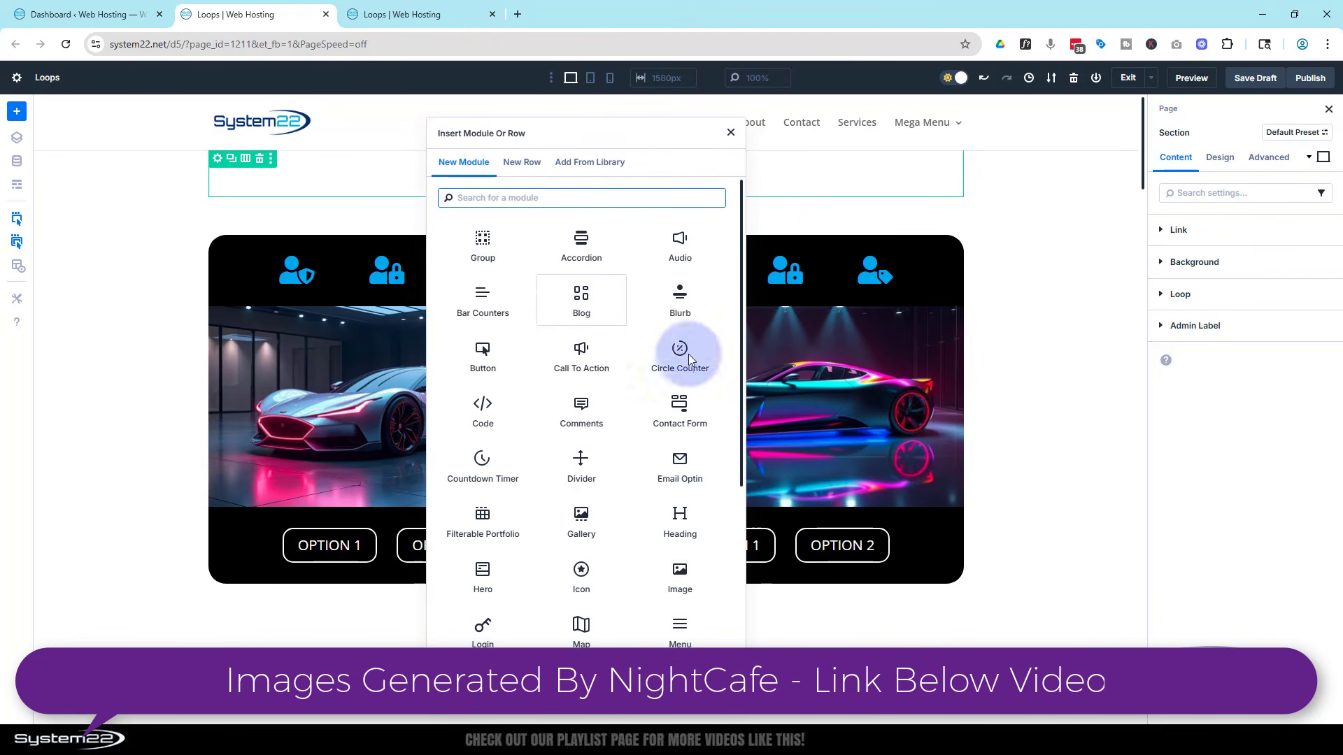
scroll(600, 375, down, 5)
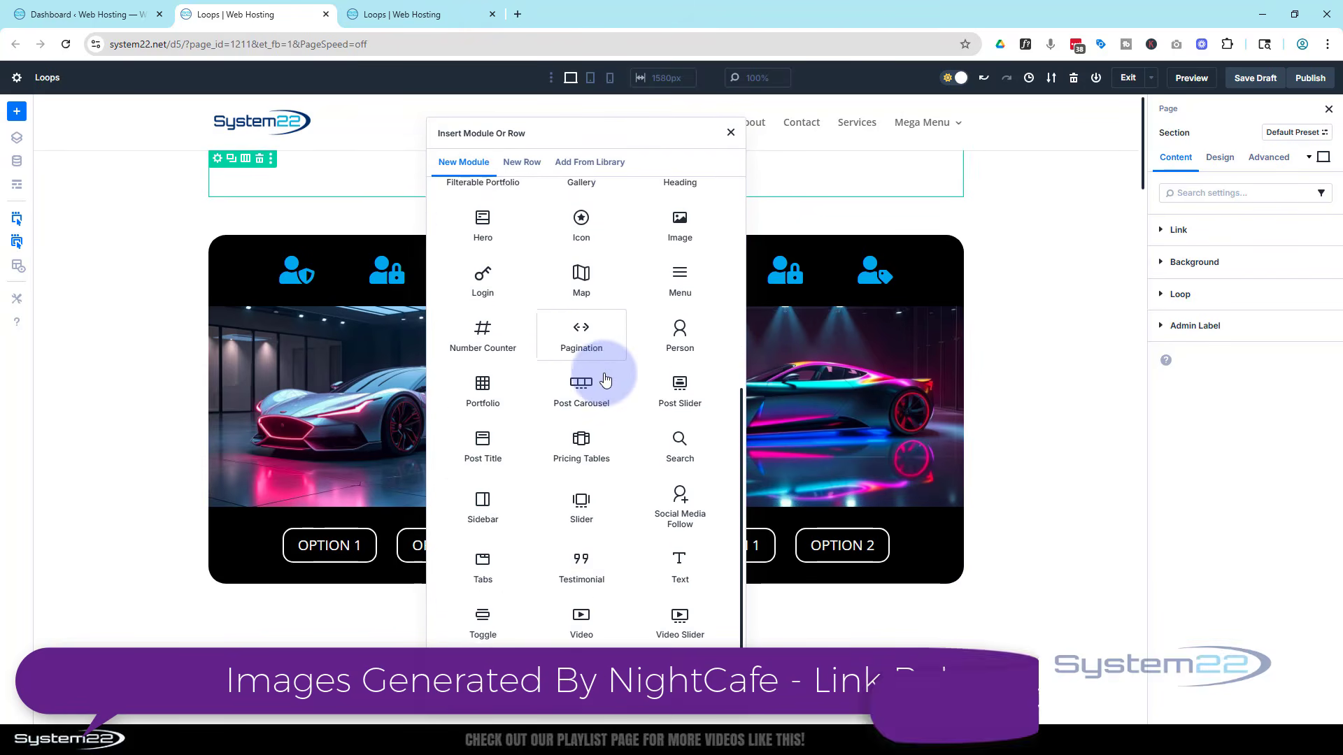
click(583, 491)
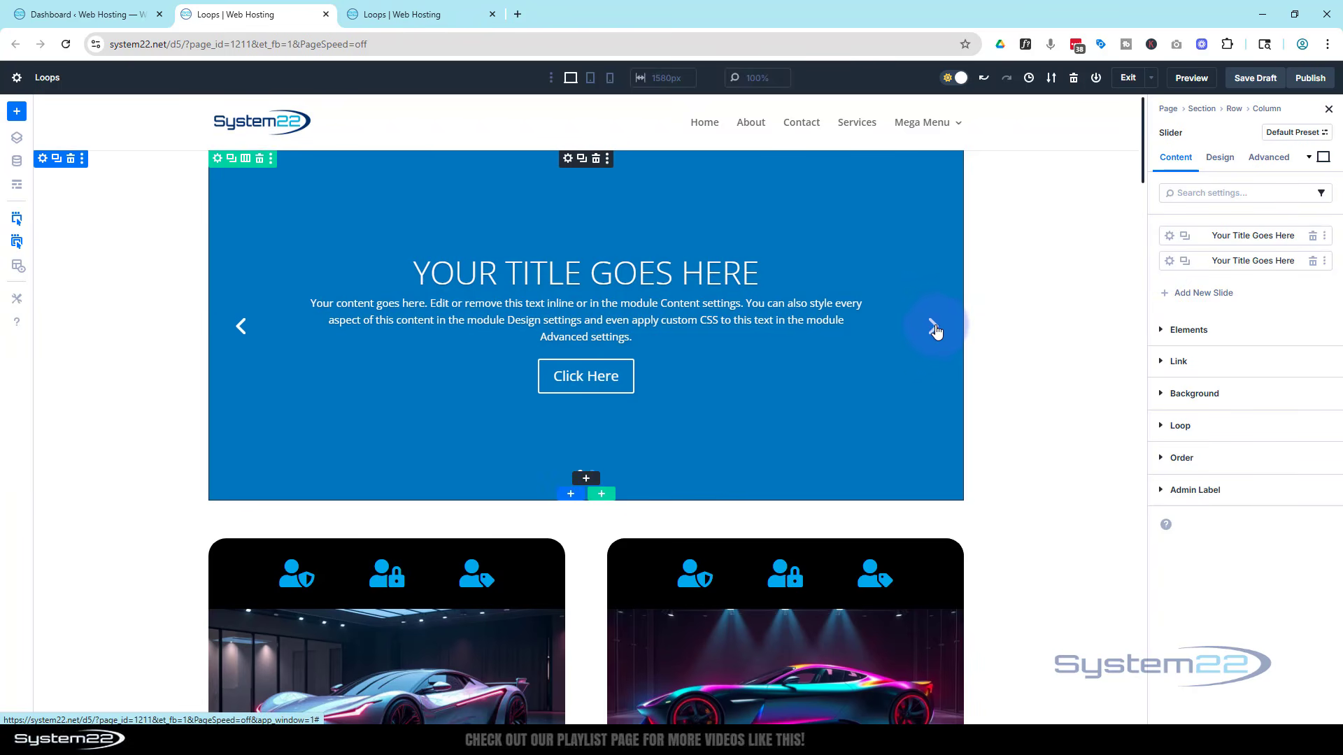
- Step through the new slider's default slides to examine their transition
click(934, 328)
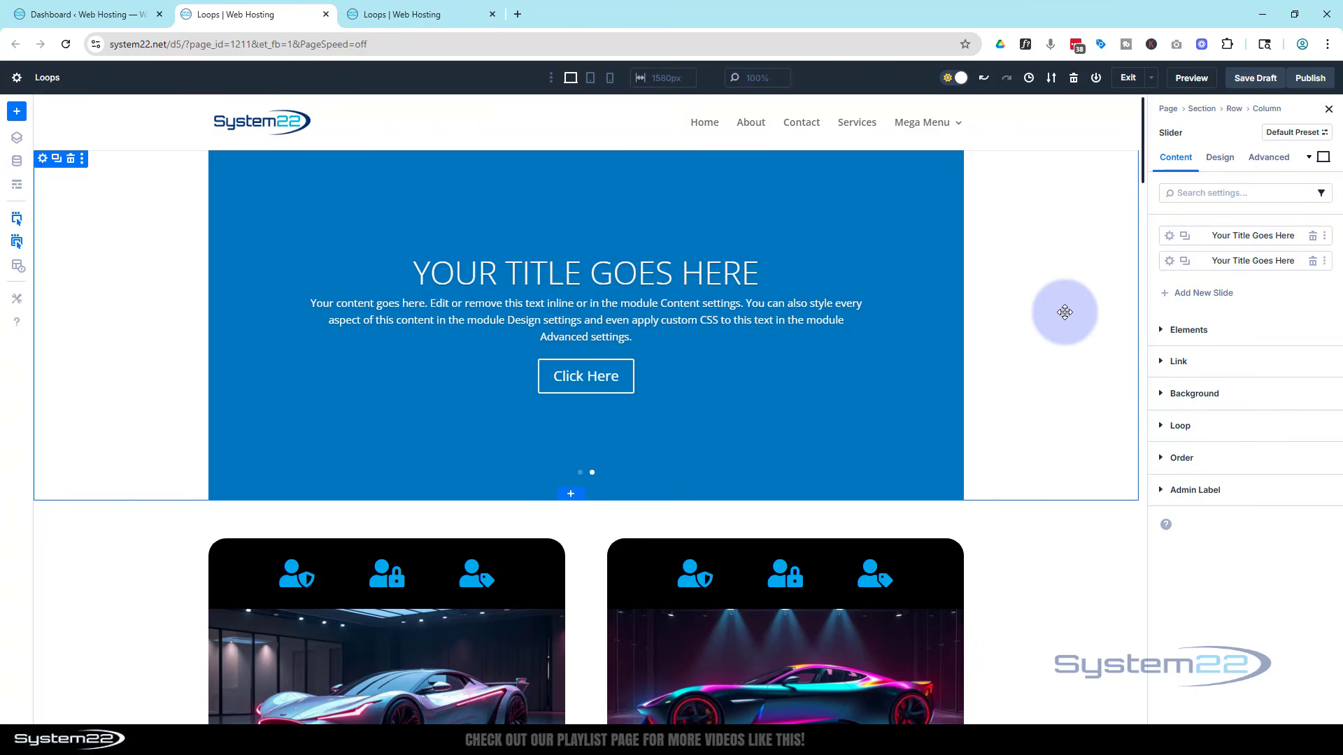
click(934, 327)
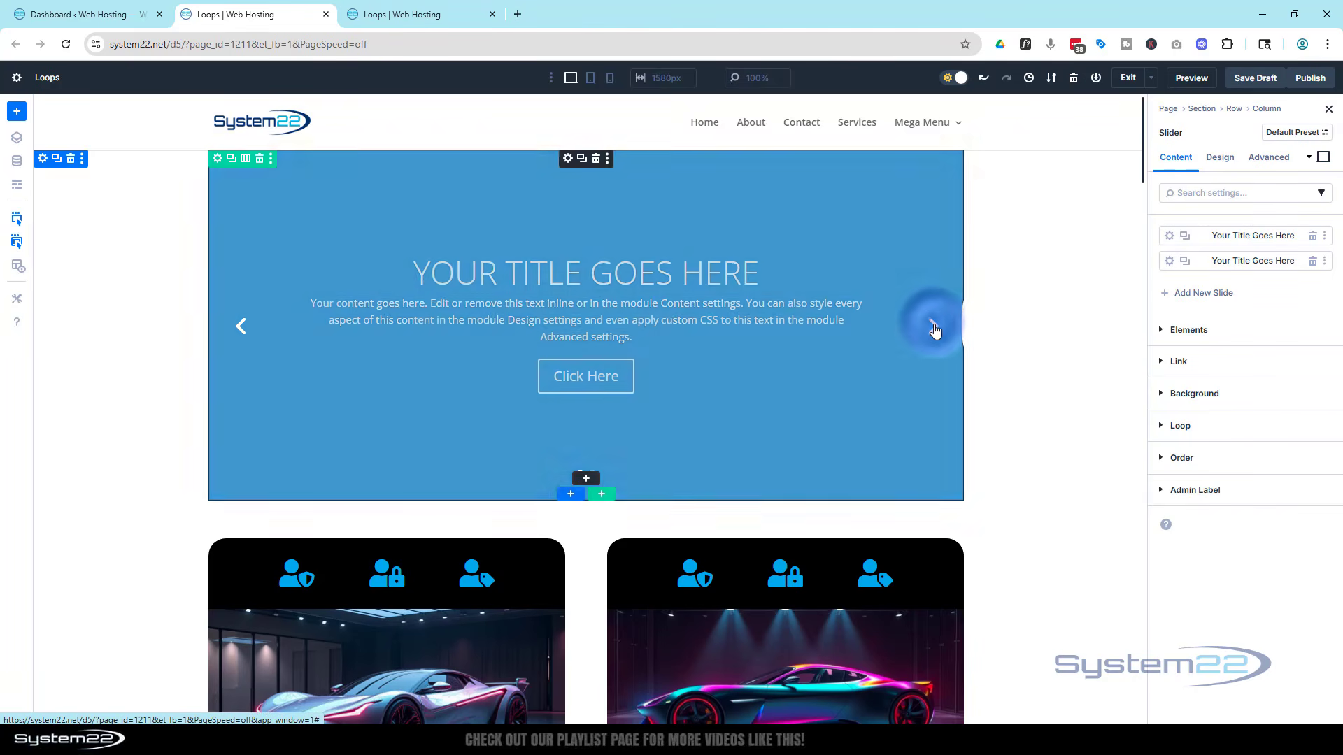
click(1047, 314)
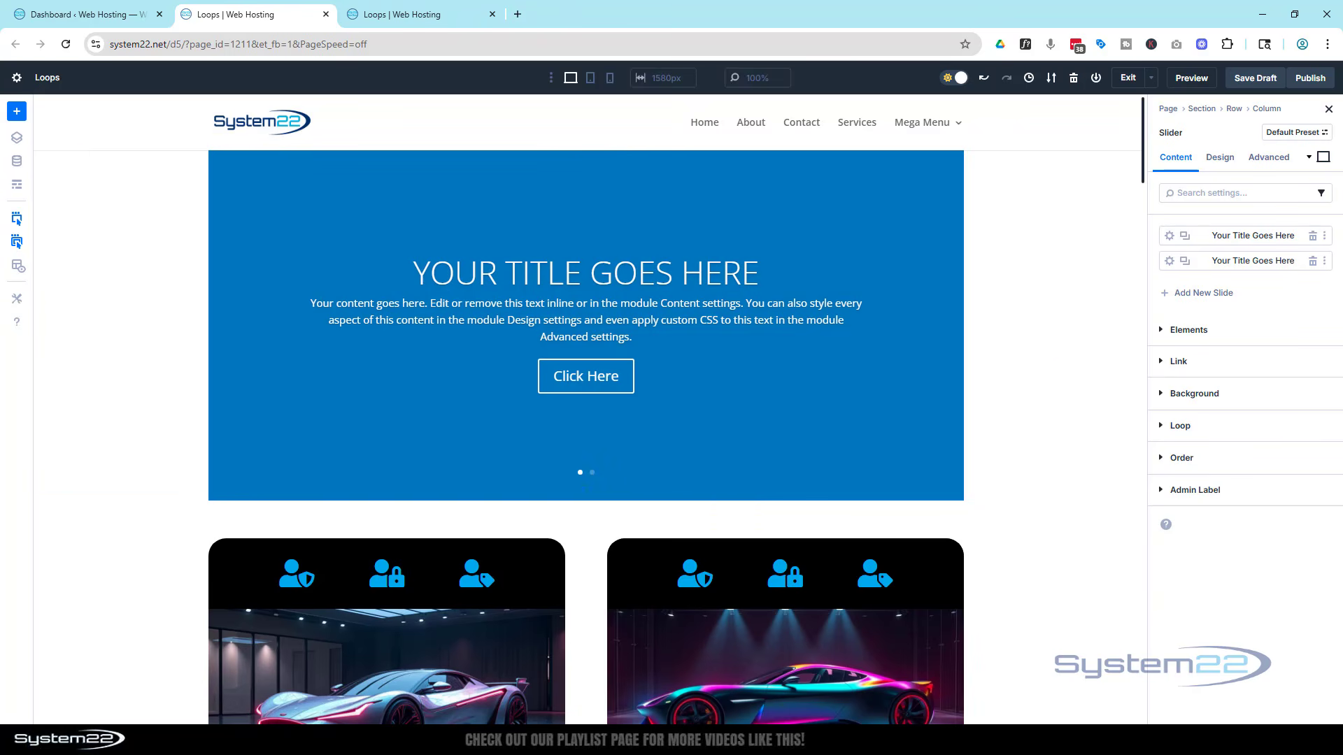
- Bring the Brackets window into view to examine the list of animation-name values, and move it away again
drag(0, 189, 407, 174)
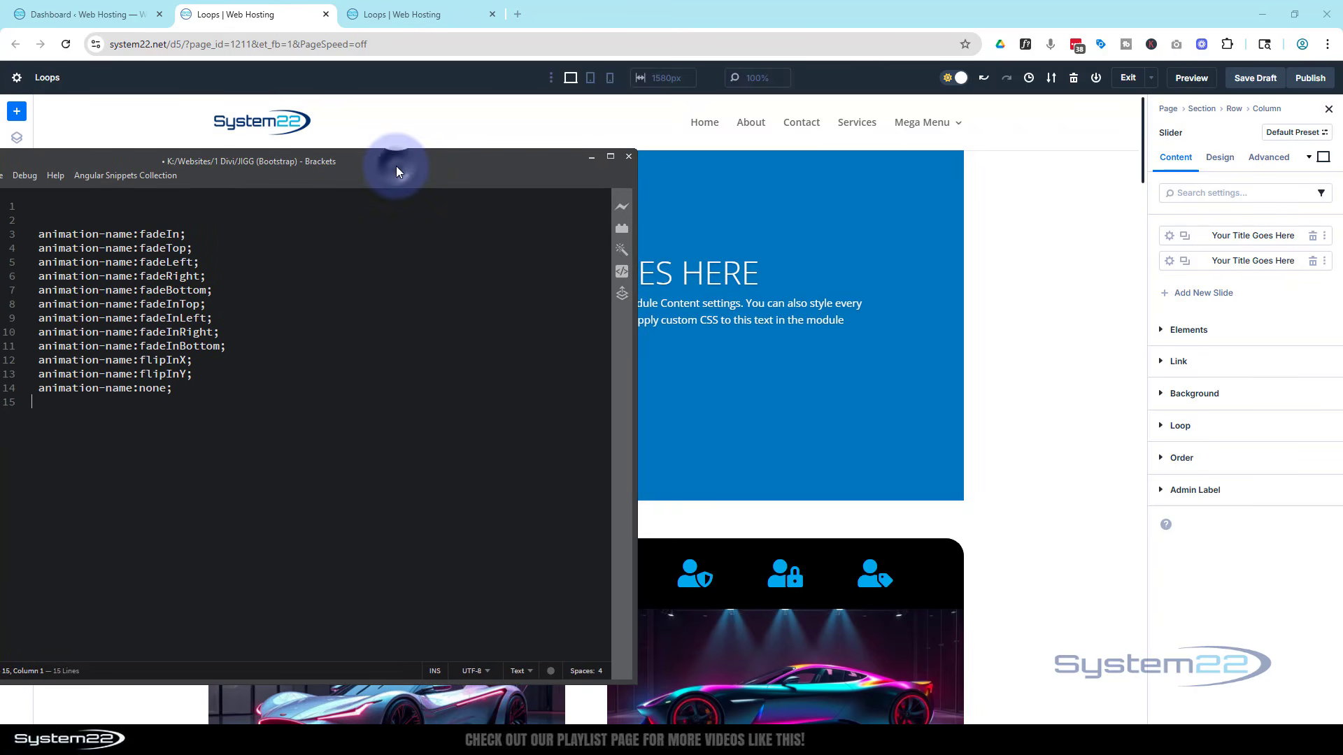
drag(395, 171, 0, 175)
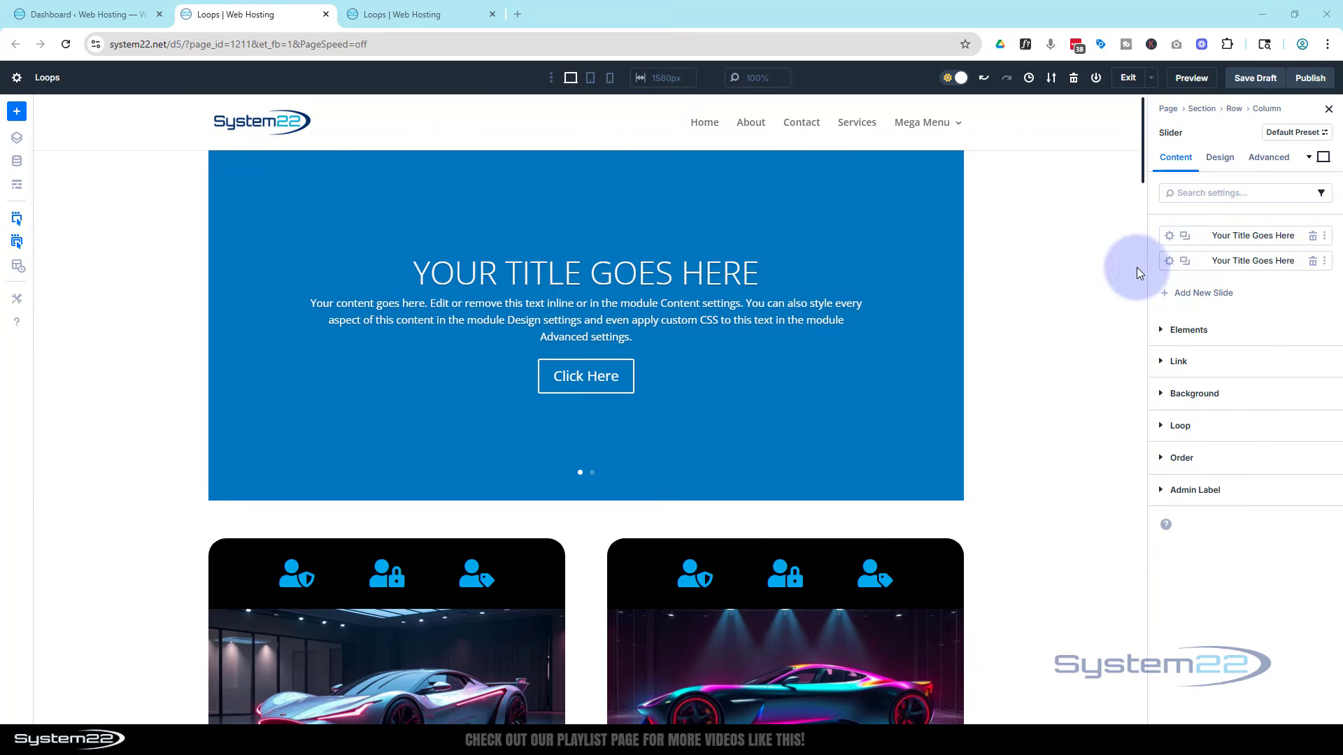
- Delete the slider's second default slide and set the remaining slide's title to "Slide 1"
click(1312, 262)
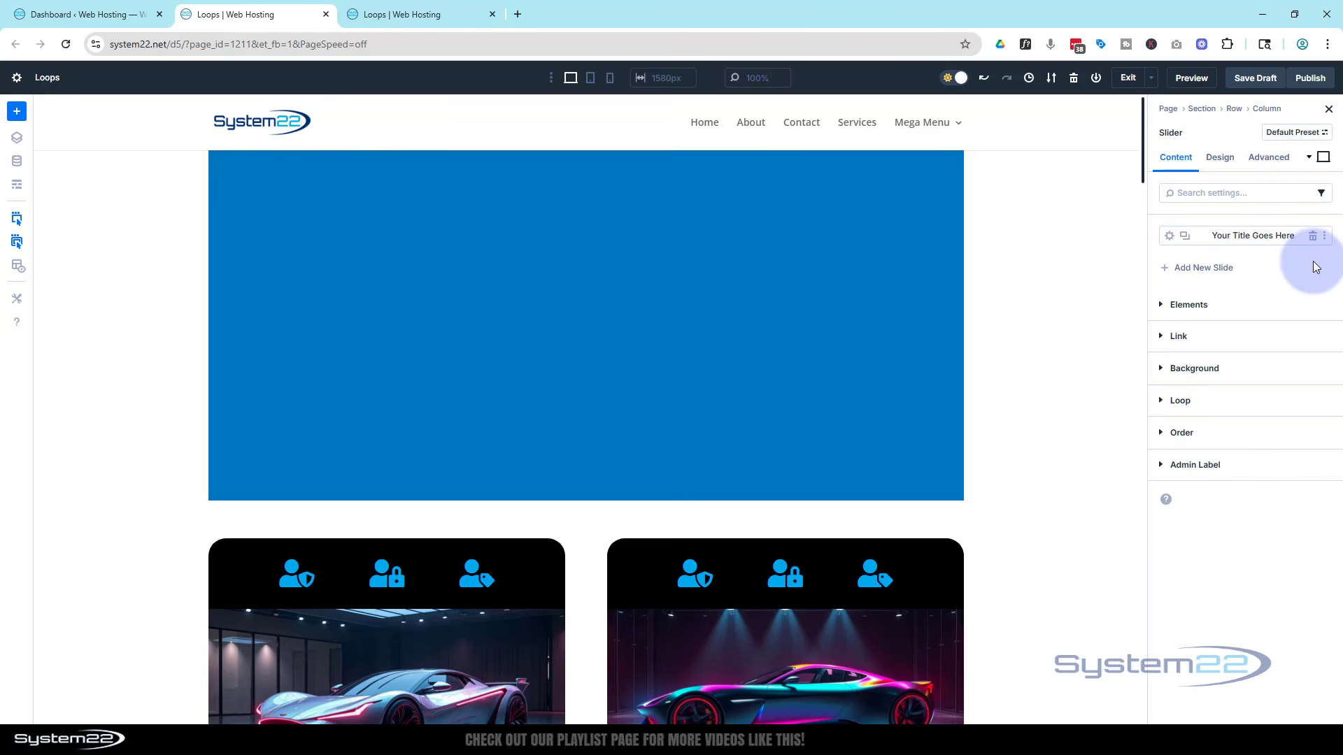
click(1173, 236)
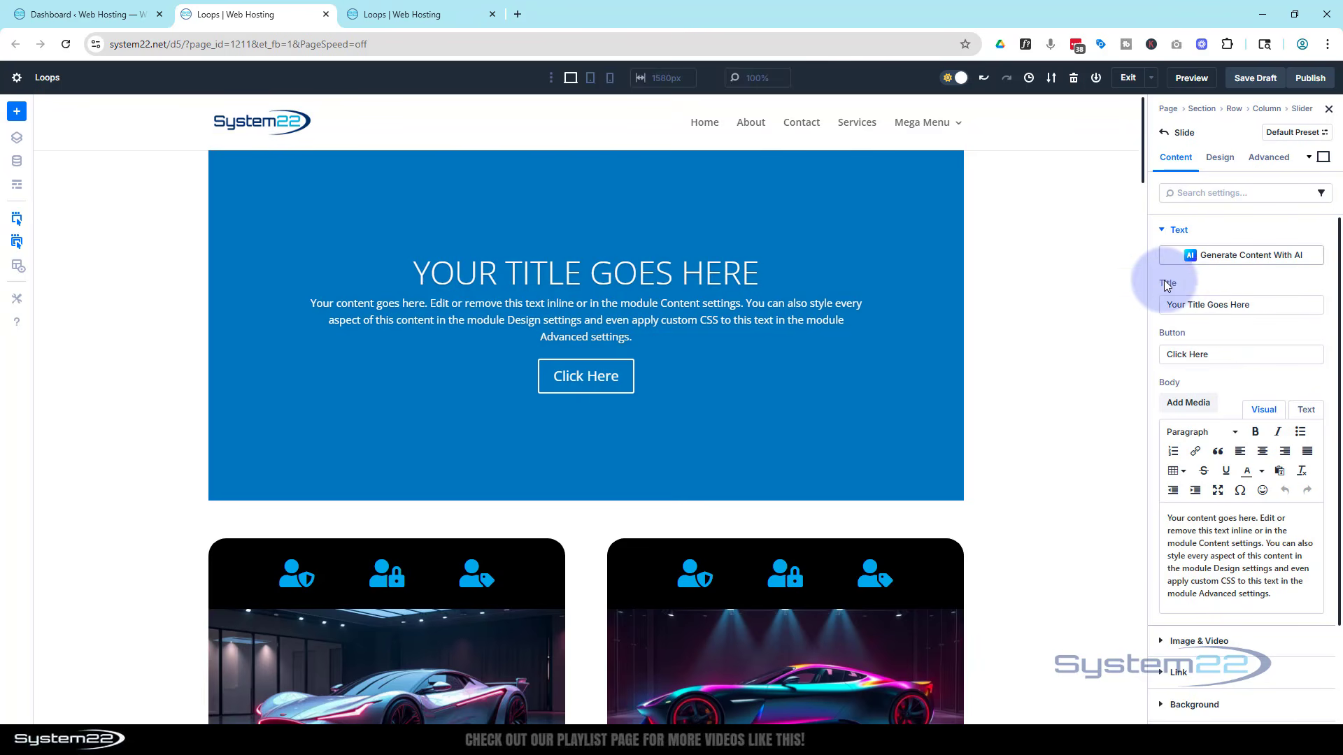
drag(1266, 304, 1155, 305)
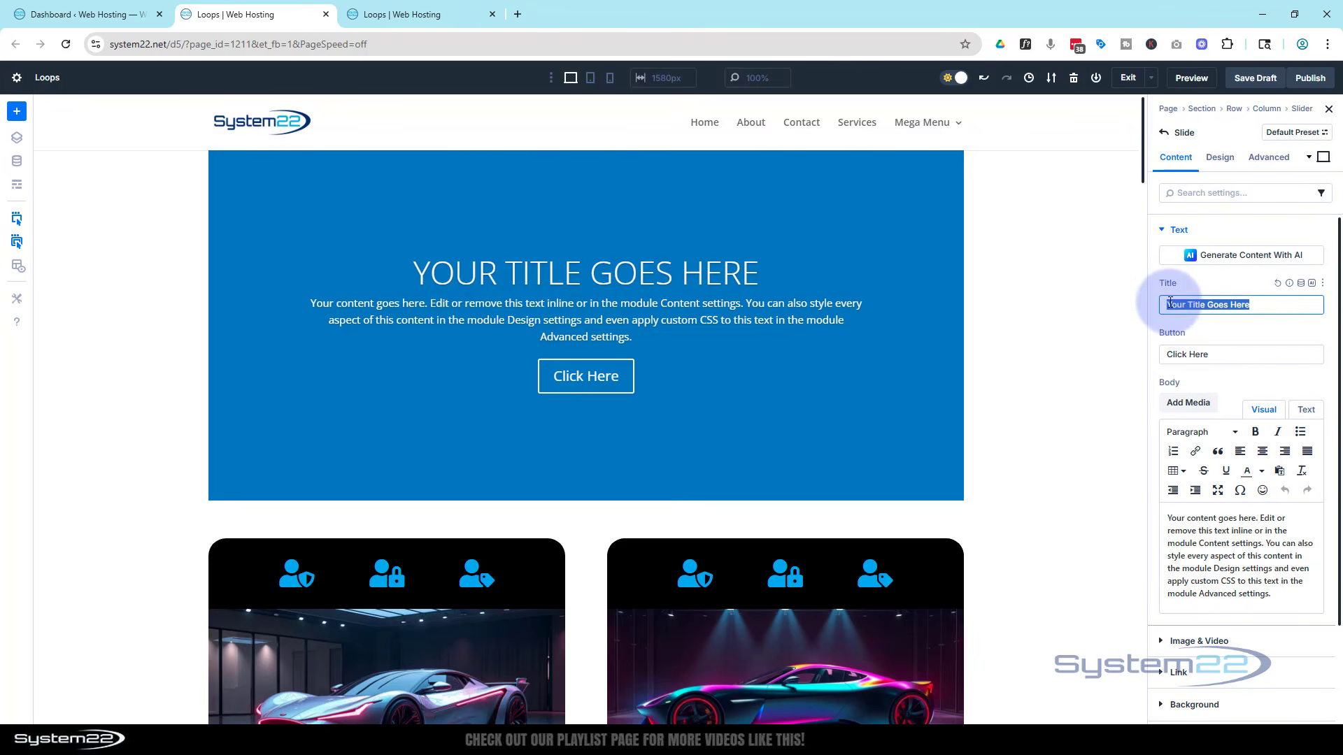
text(Slide 1)
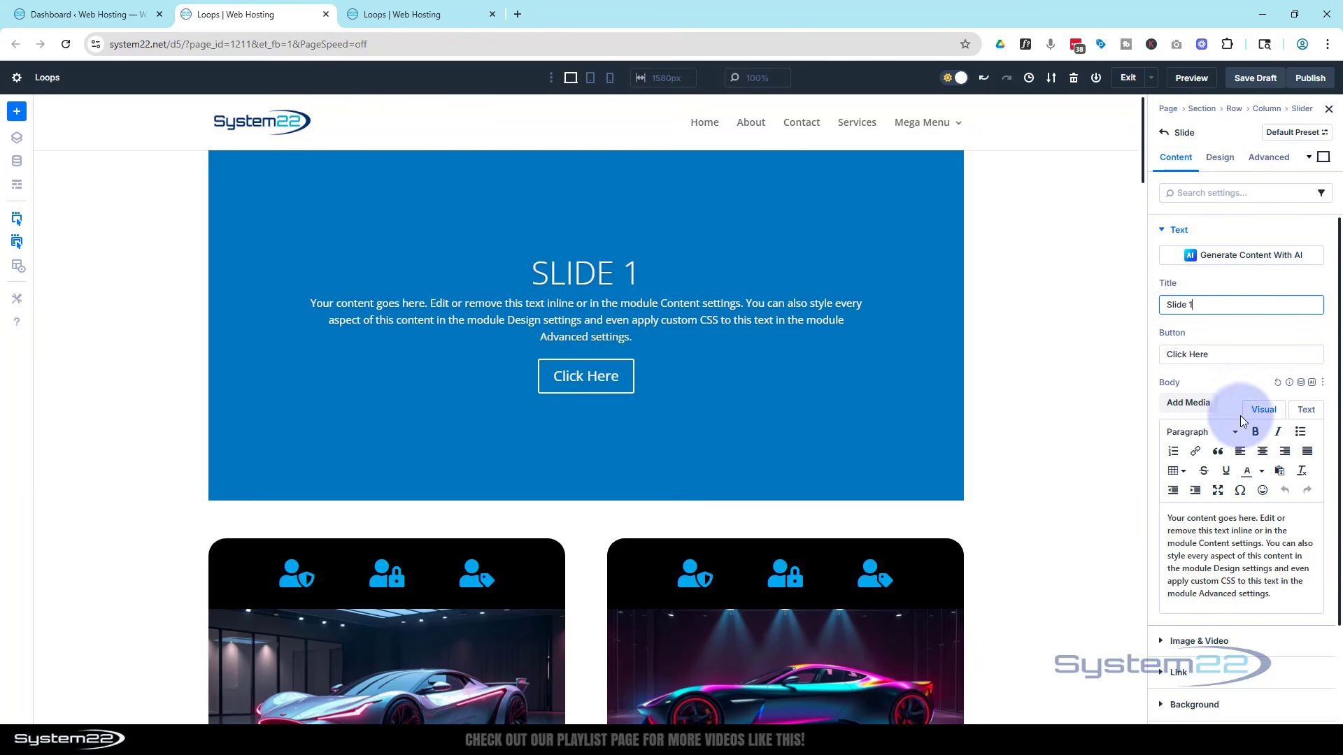
- Set the slide's background image to the media library picture titled "car 1"
scroll(1203, 416, down, 2)
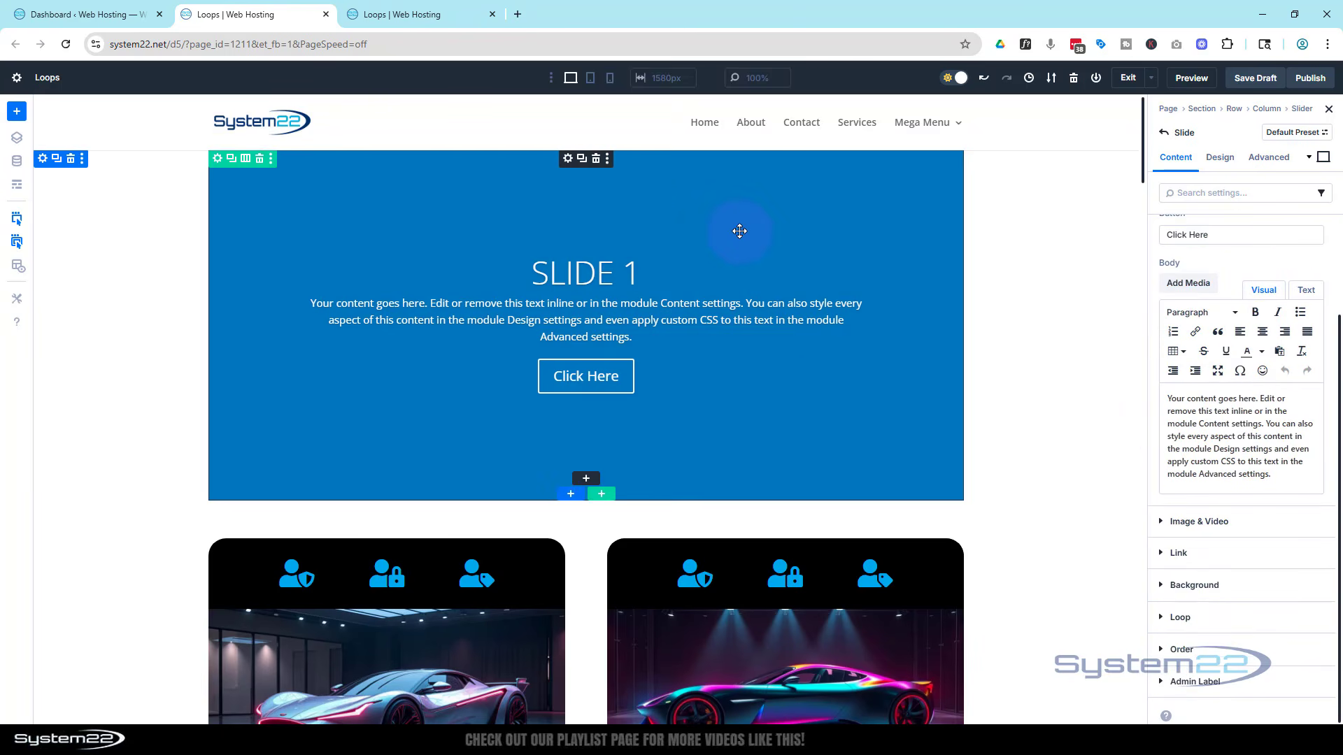
click(1219, 591)
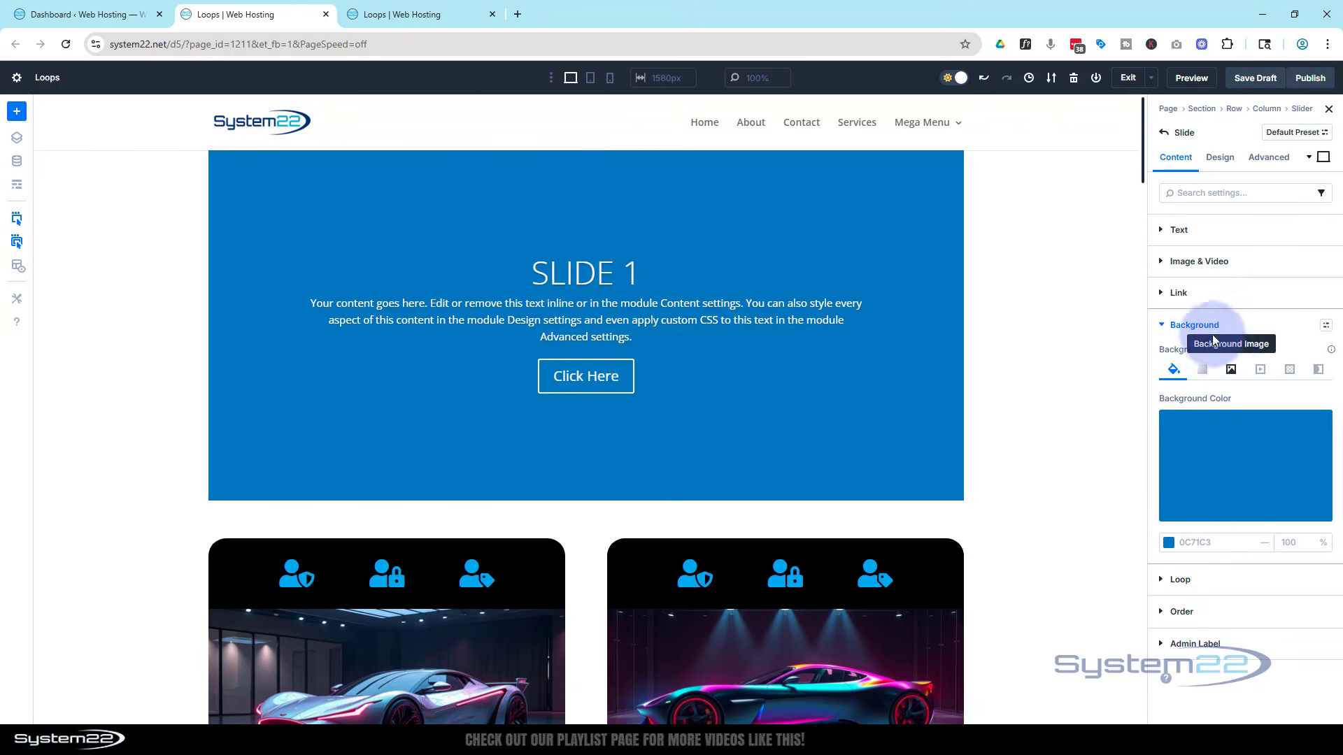
click(1233, 376)
click(1244, 467)
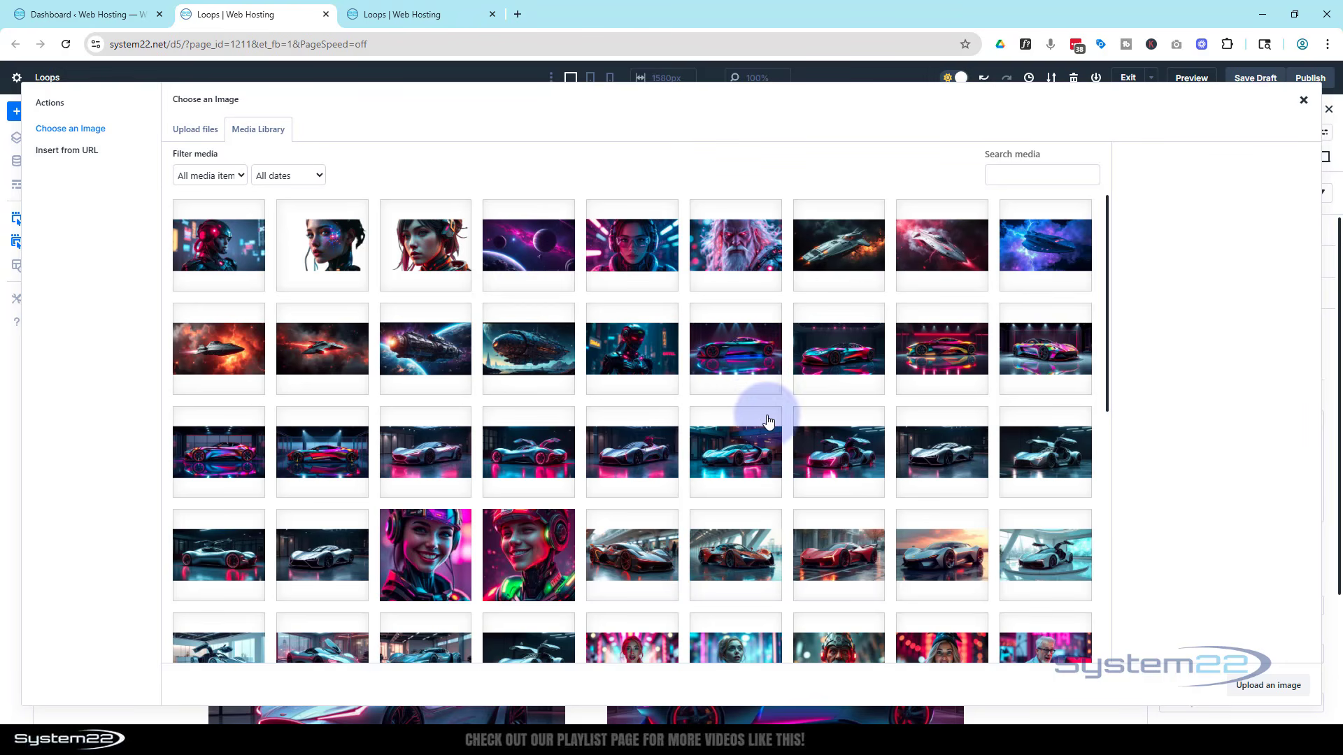
click(729, 347)
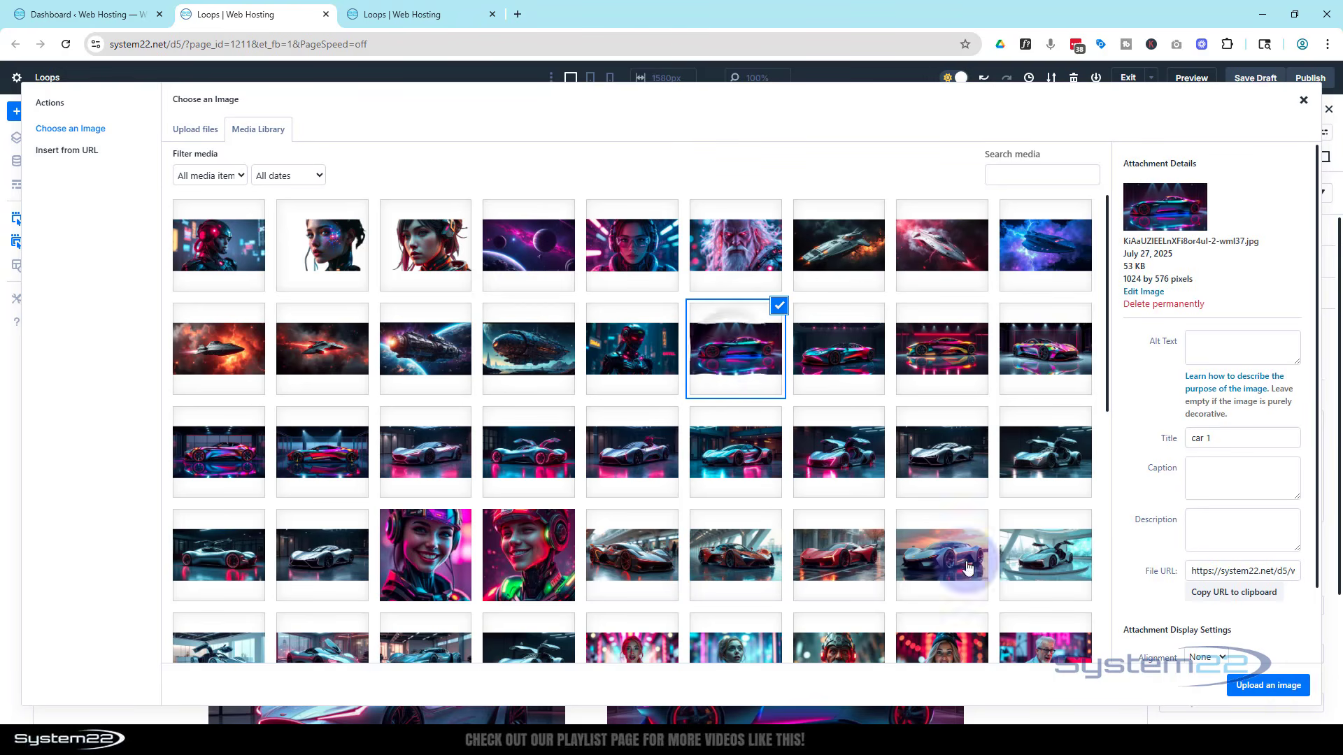
click(1267, 686)
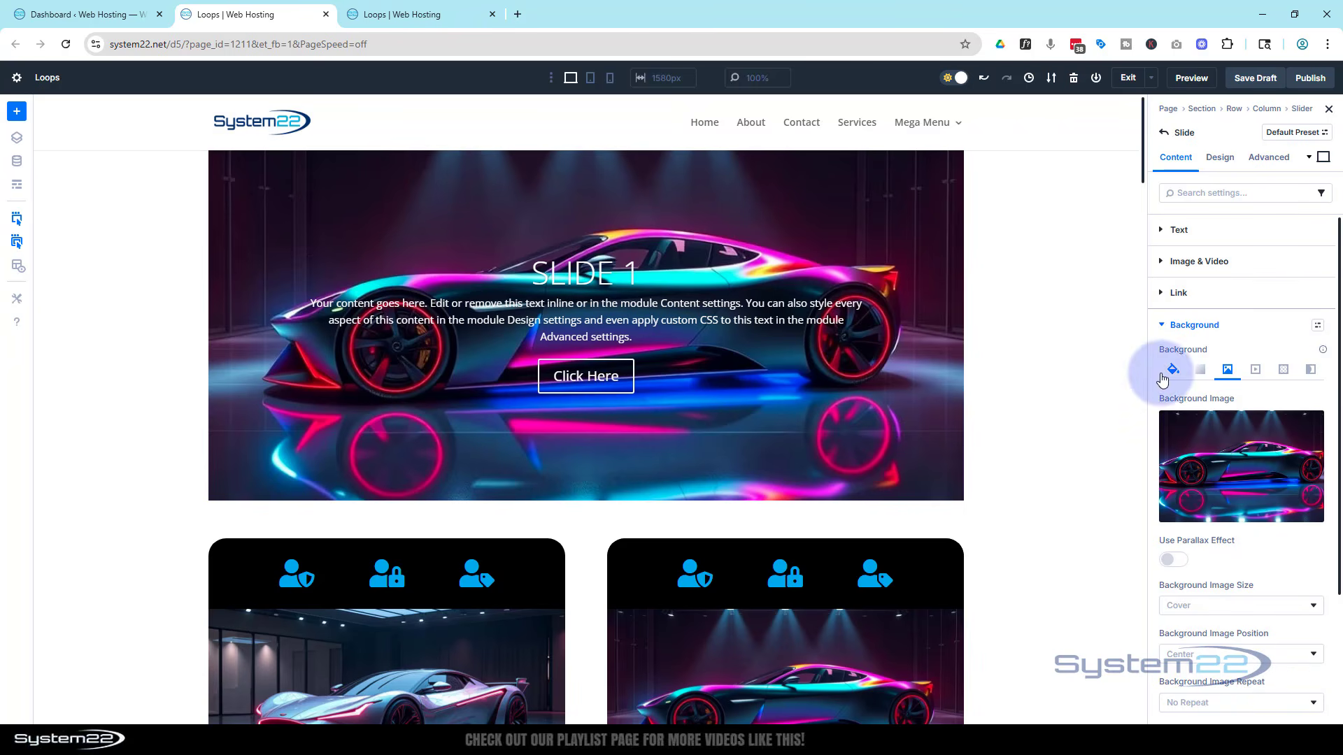
- Set the slide's background image blend to Multiply
scroll(1235, 475, down, 3)
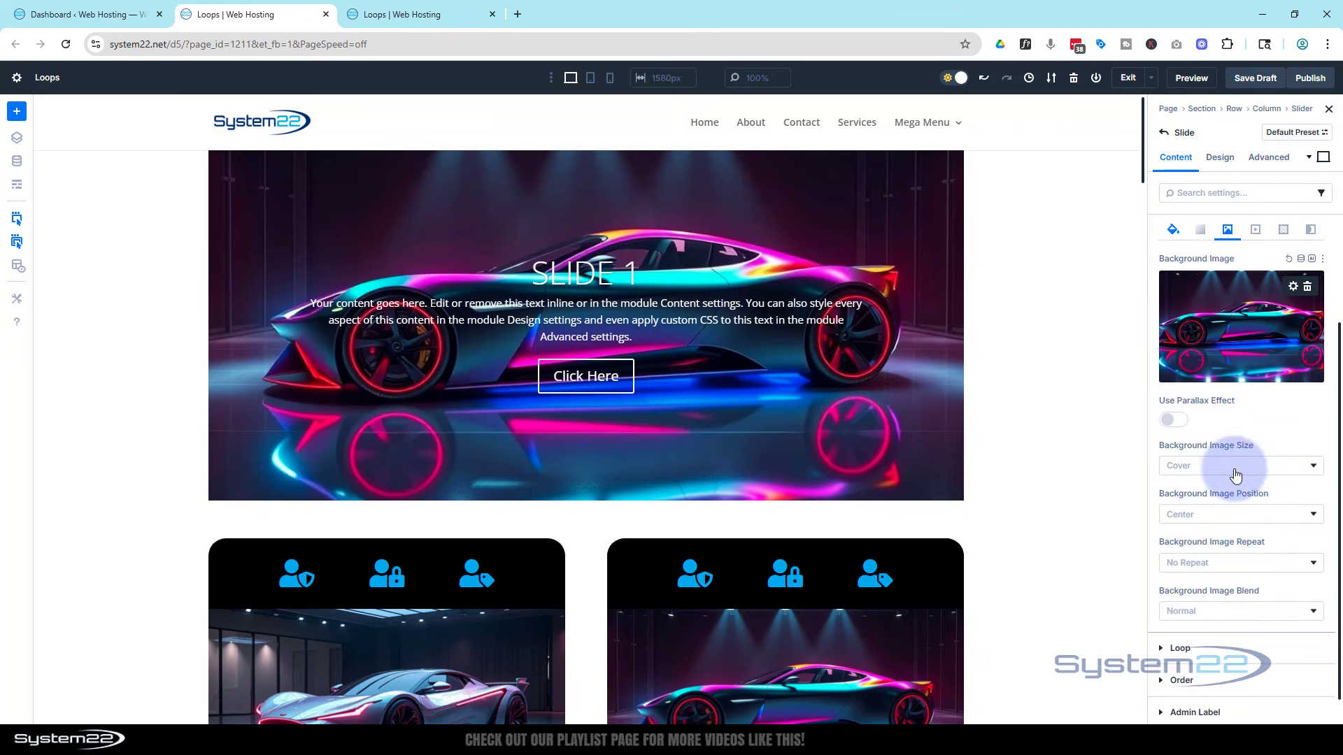
click(1156, 567)
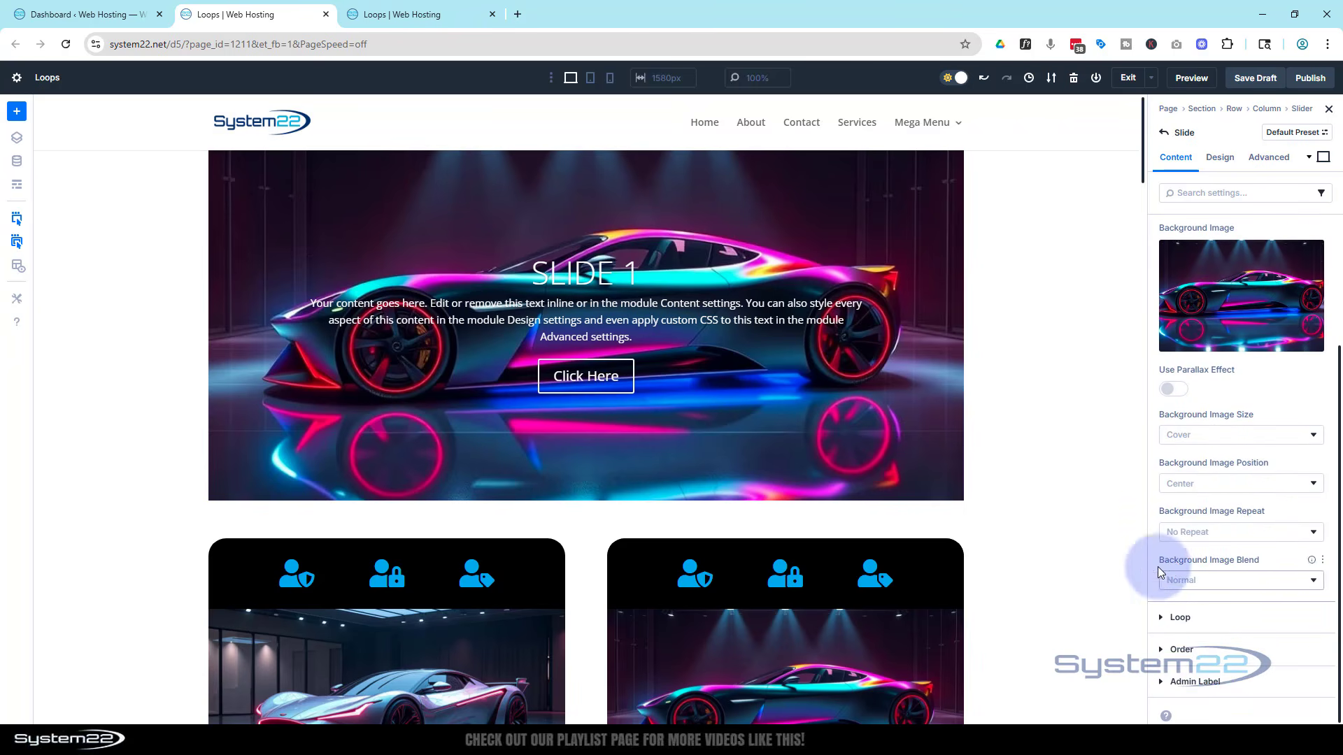
click(1233, 579)
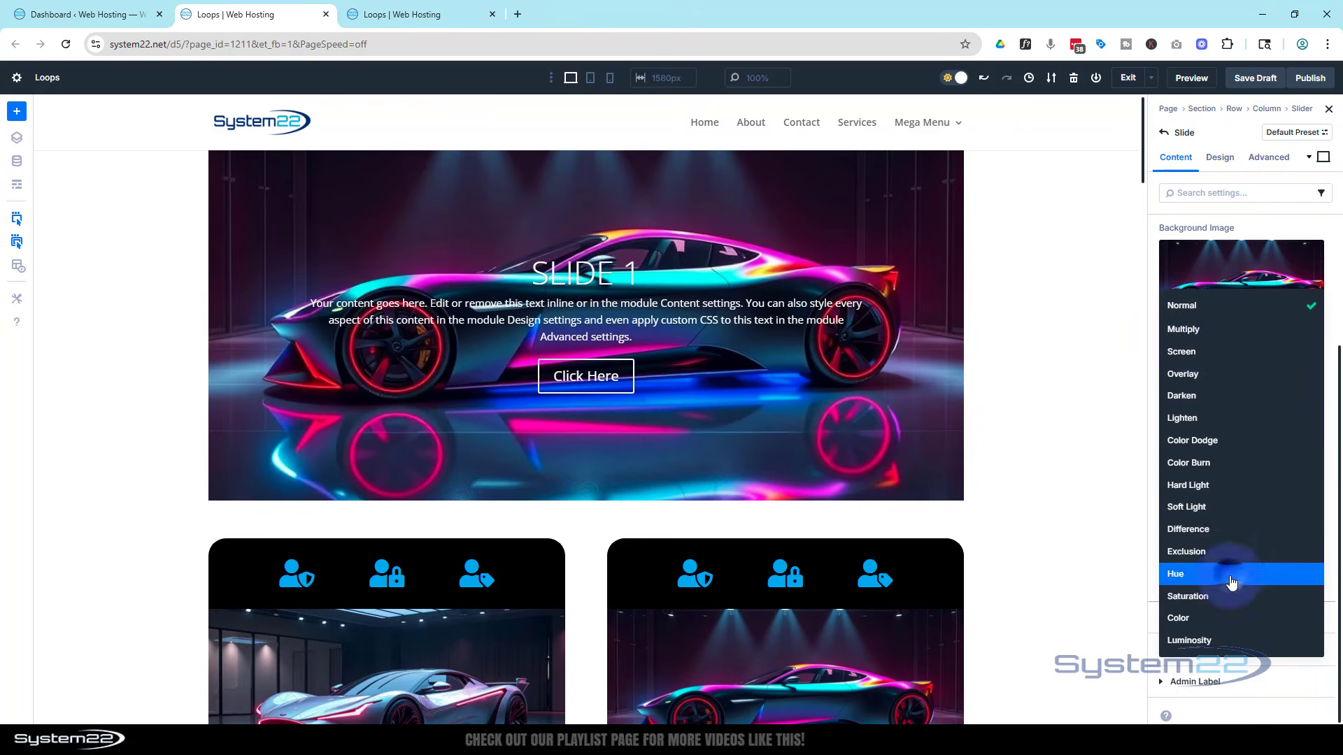
click(1193, 335)
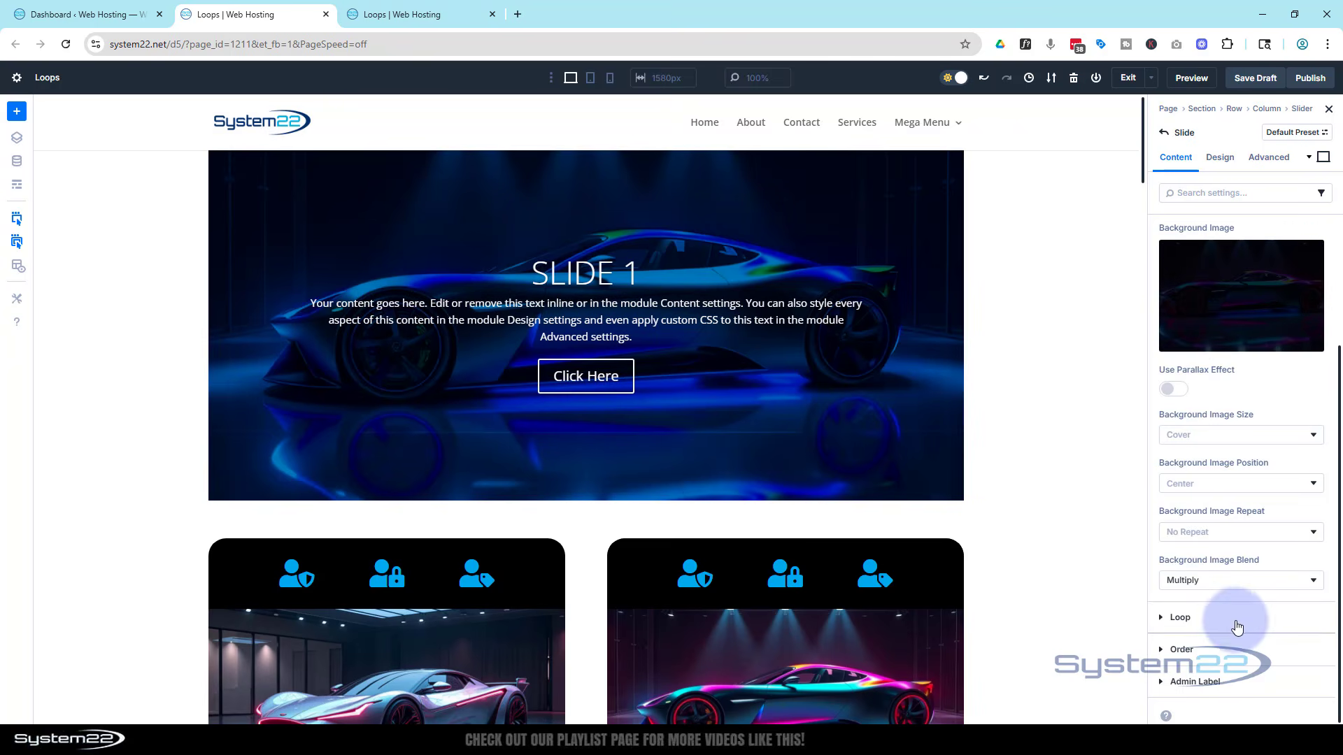
- Try the Luminosity and Exclusion blends on the slide's background image, and set it back to Multiply
click(1237, 580)
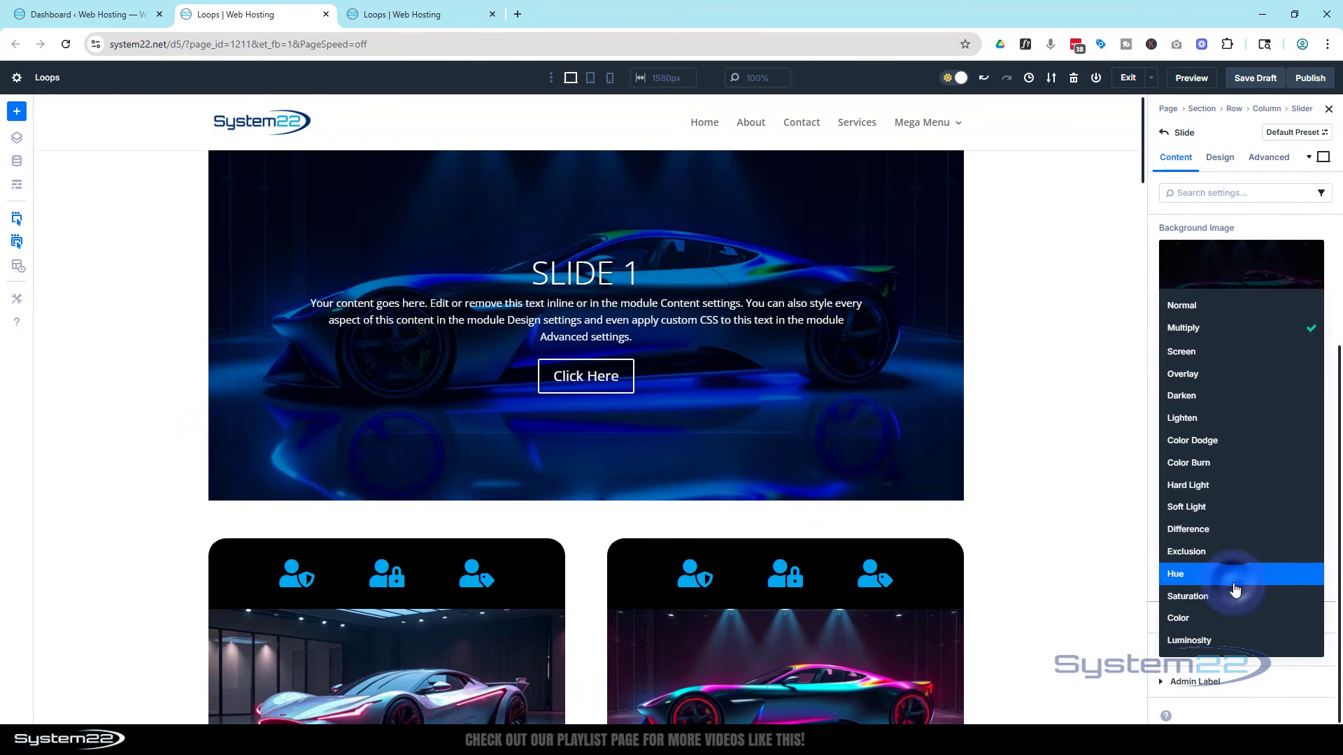
click(1237, 649)
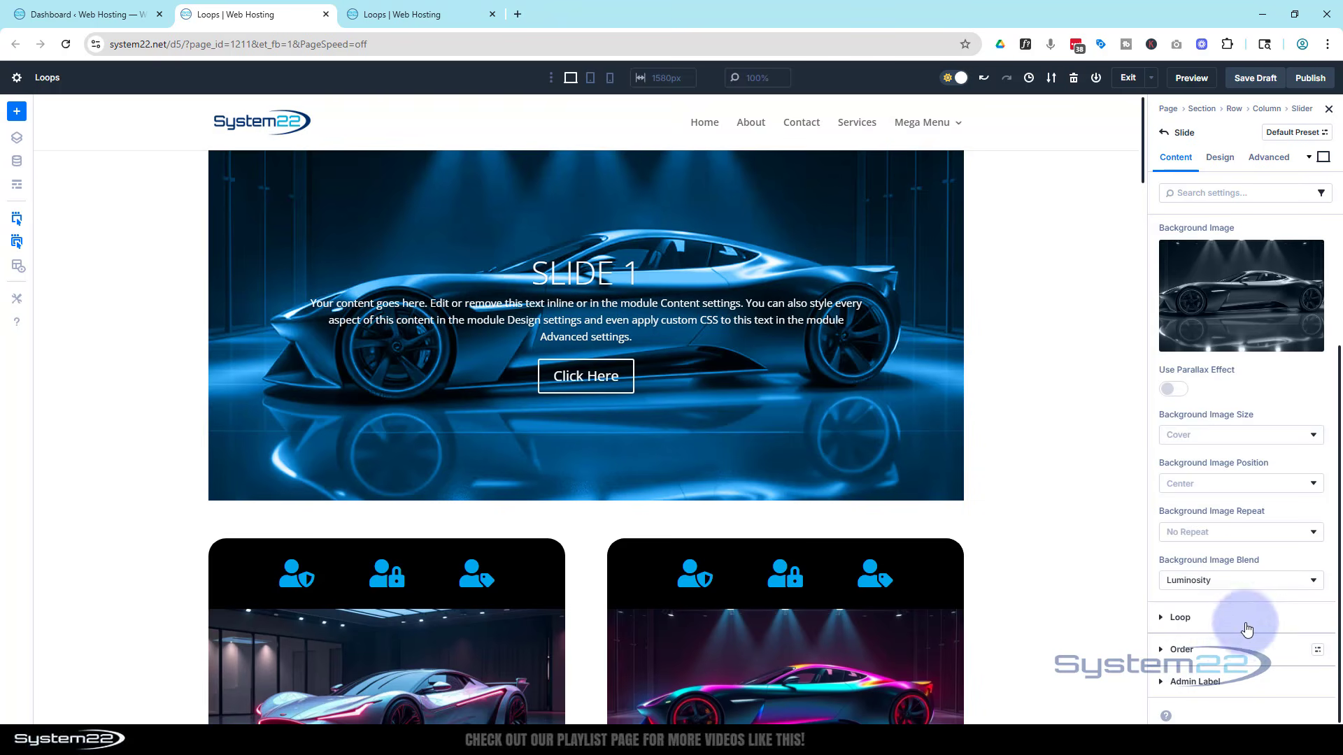
click(1252, 582)
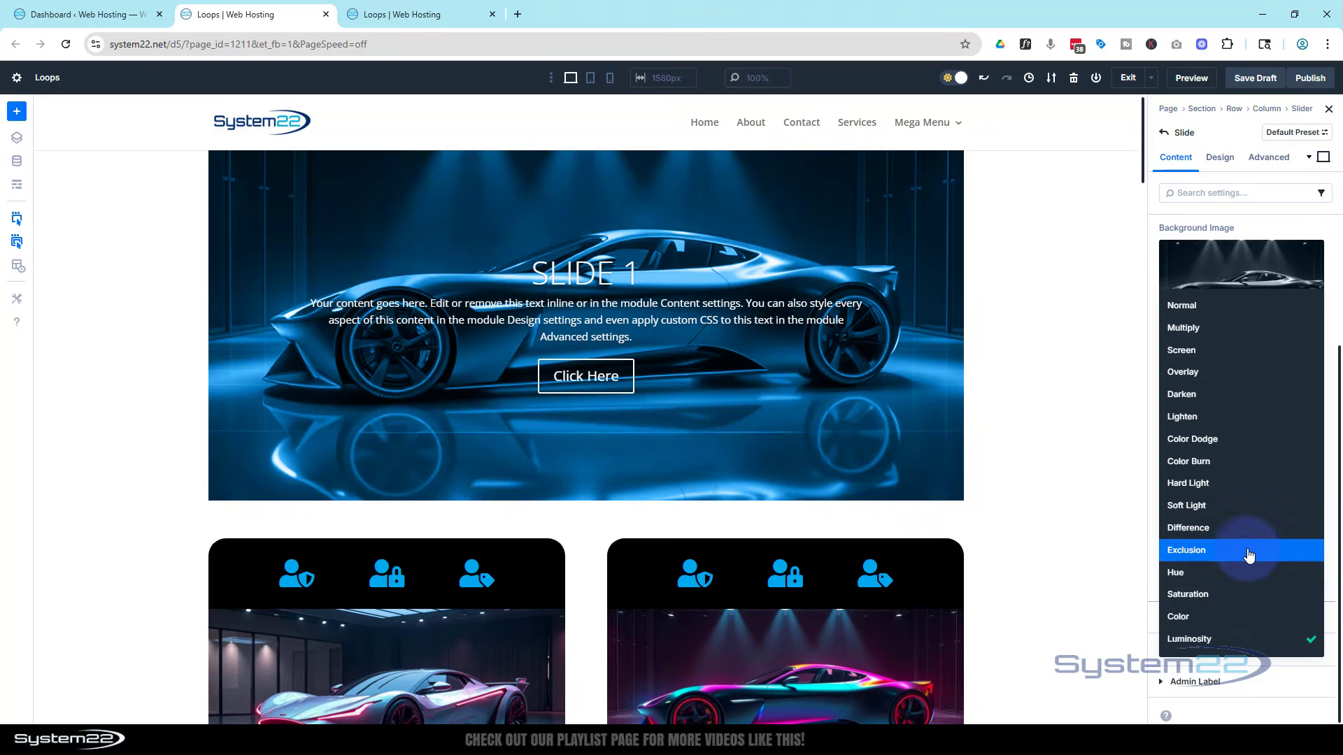
click(1249, 555)
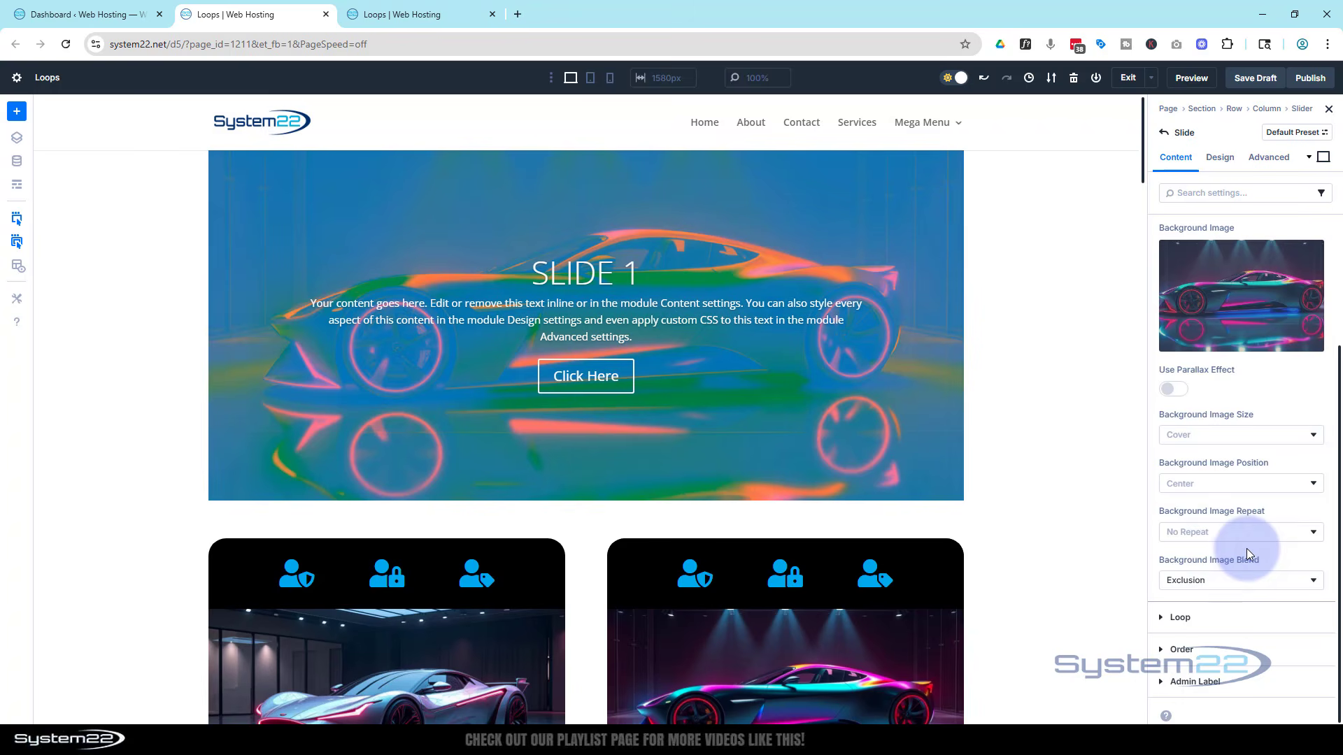
click(1249, 580)
click(1217, 340)
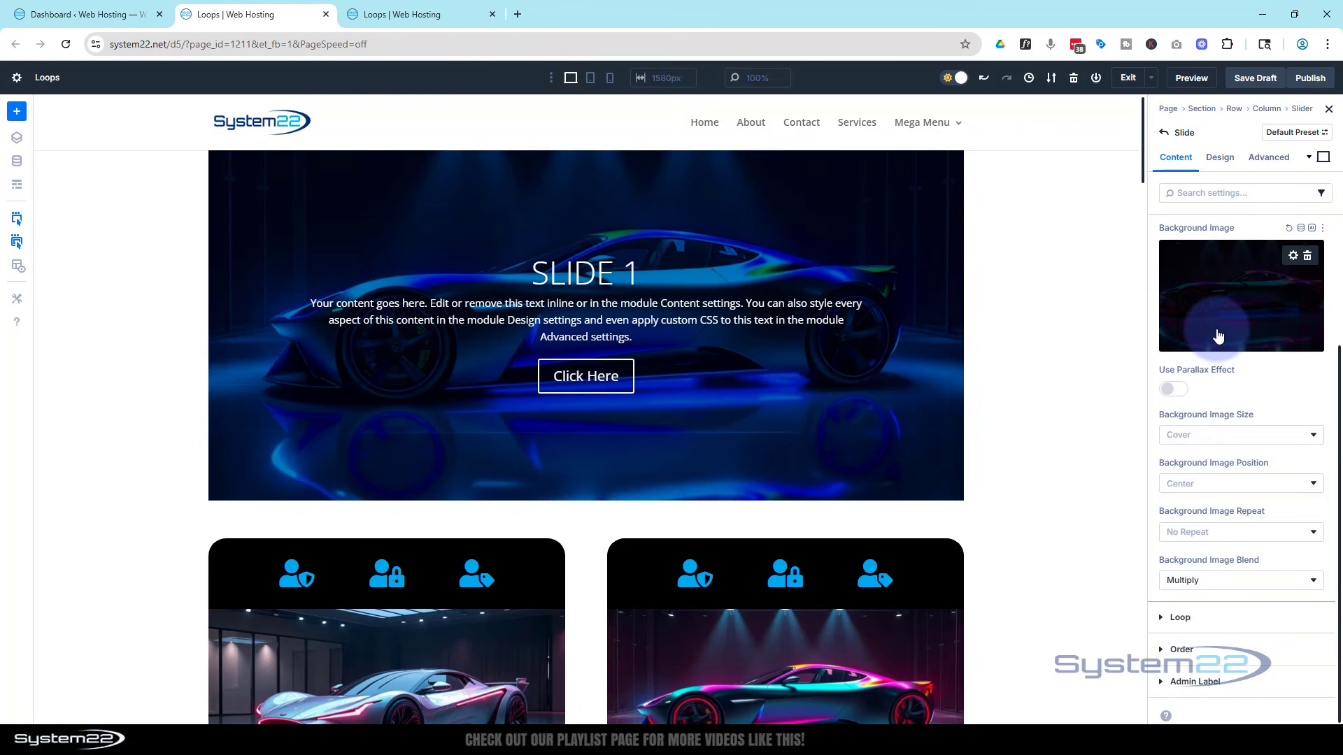
- Set the slide's title font to Anton
click(1221, 157)
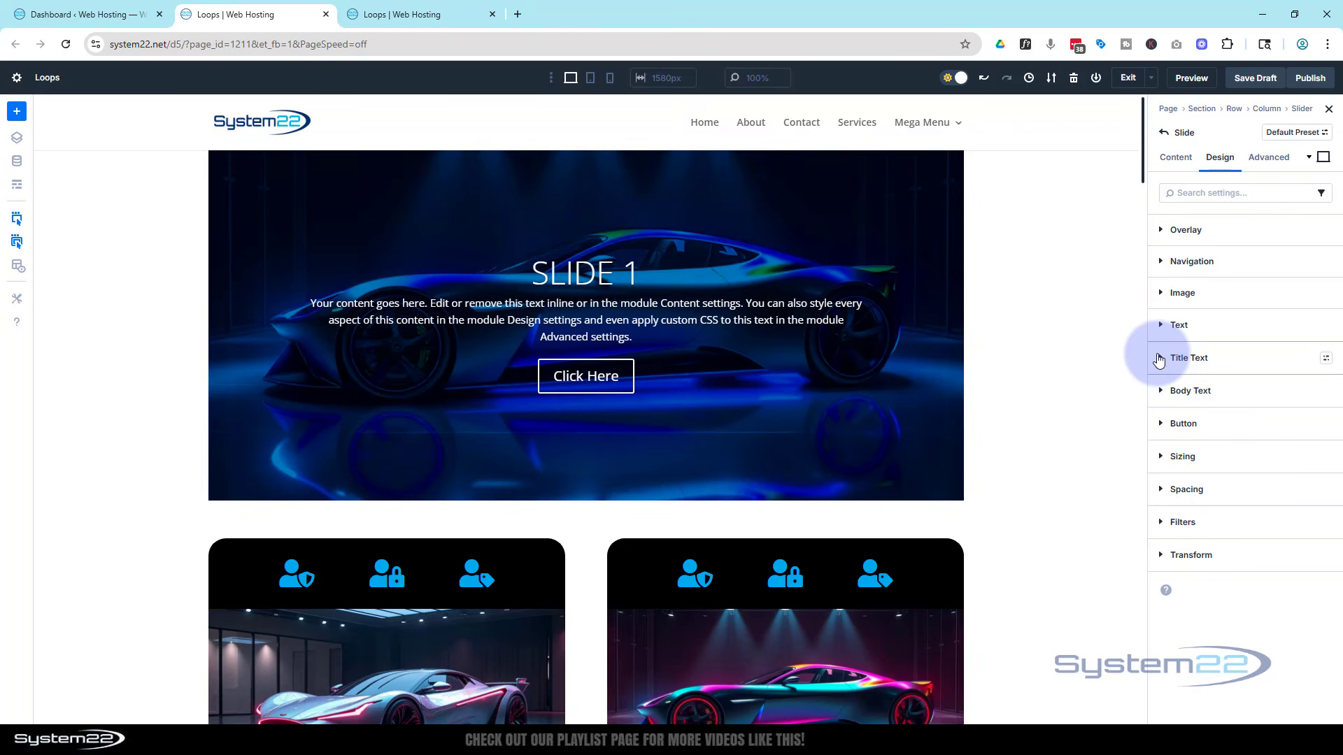
click(1158, 358)
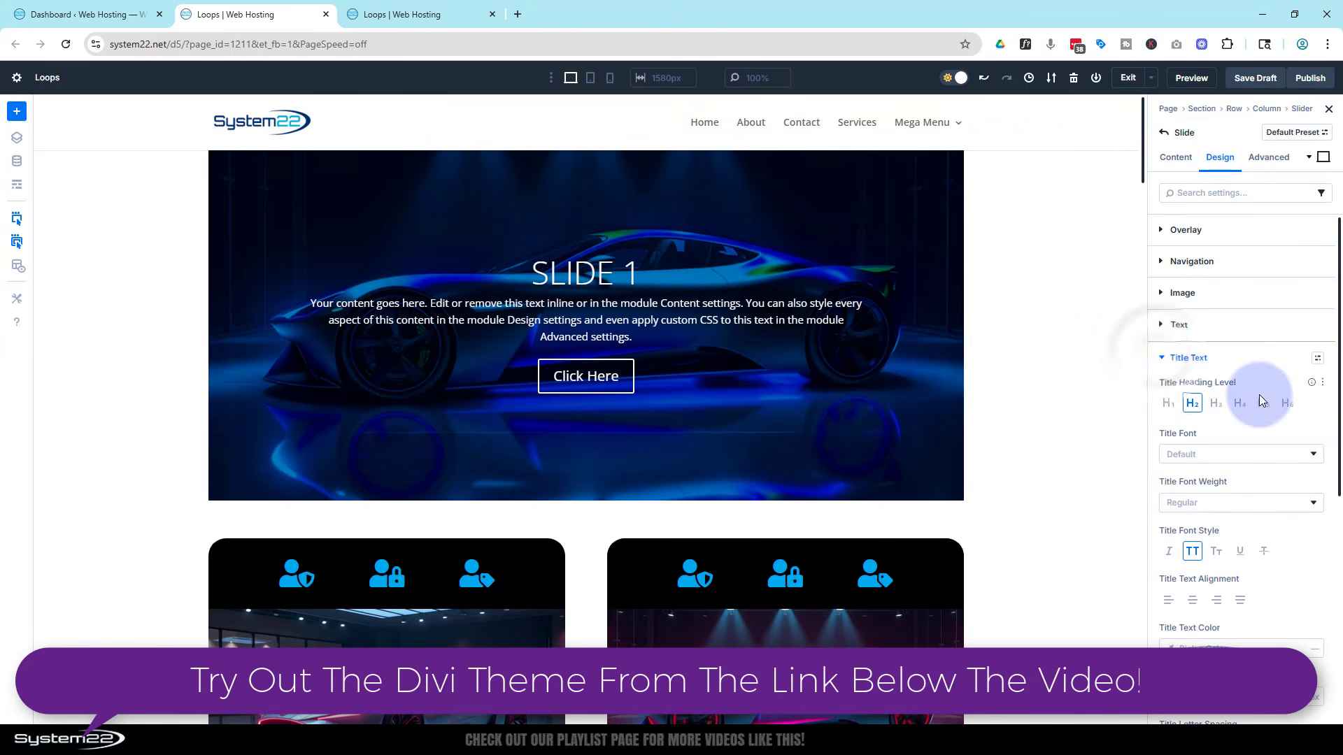
click(1200, 456)
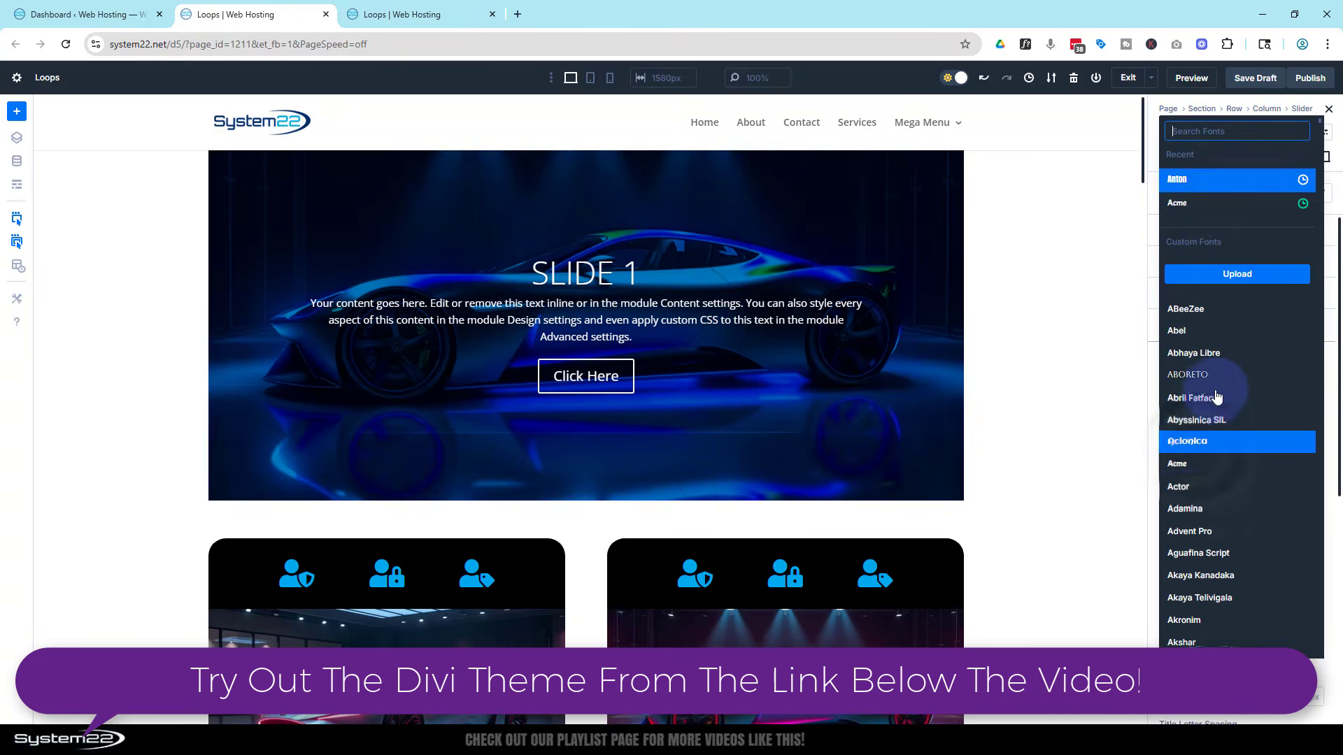
click(1184, 183)
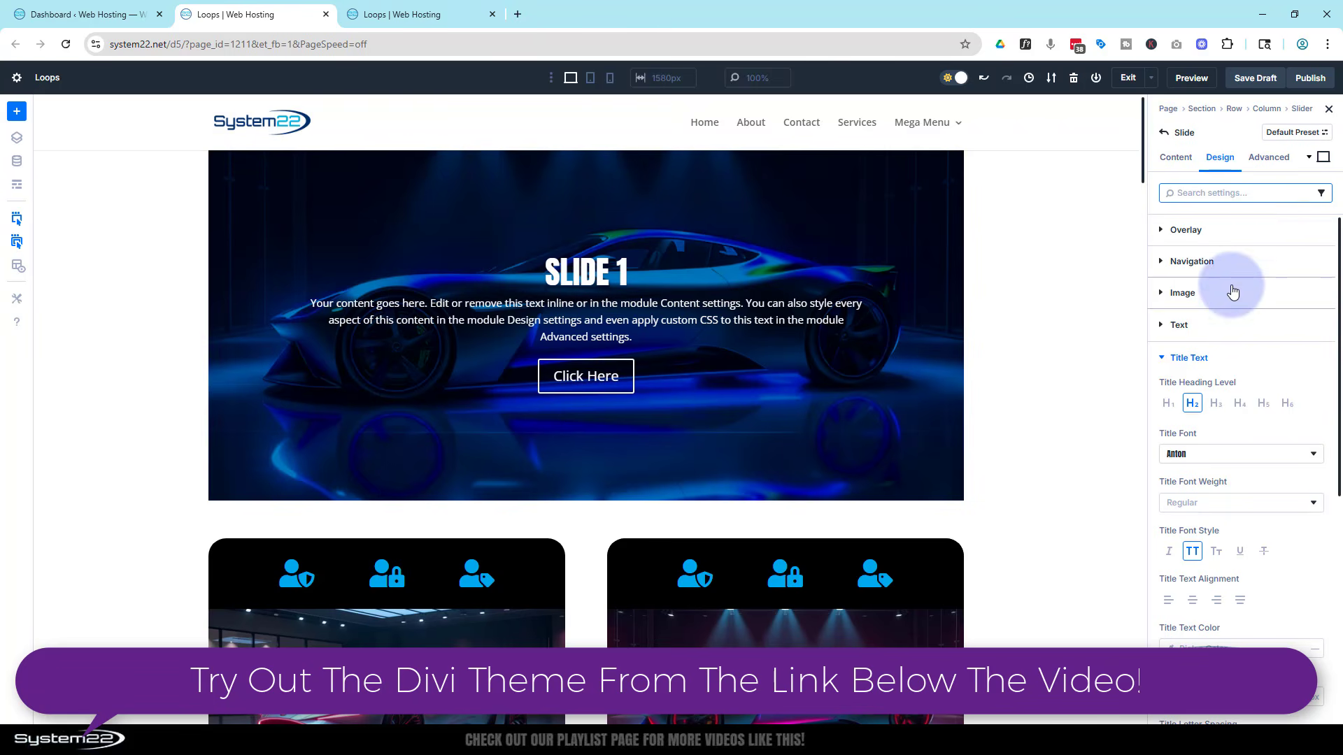
- Return to the slider's settings and duplicate Slide 1
click(1179, 138)
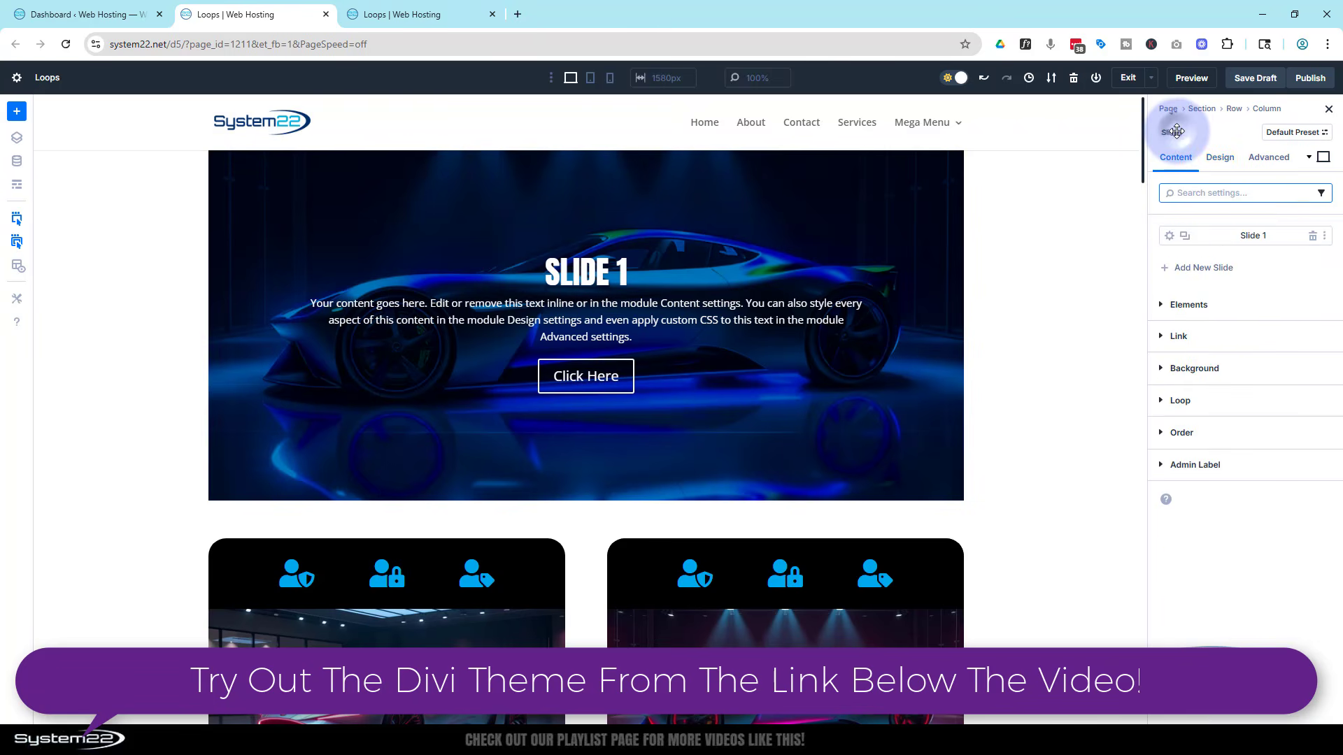
click(1185, 238)
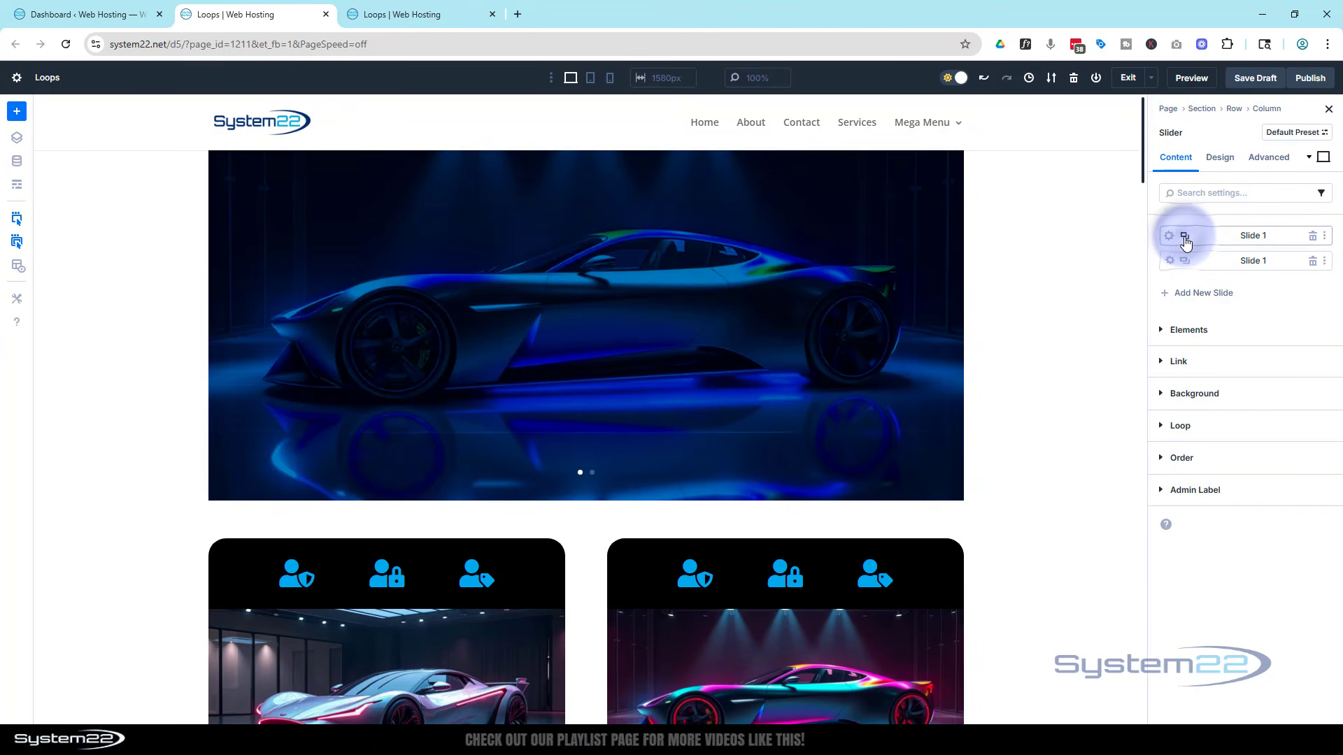
- Duplicate Slide 1 twice more and retitle the second slide as Slide 2
click(1185, 238)
click(1186, 239)
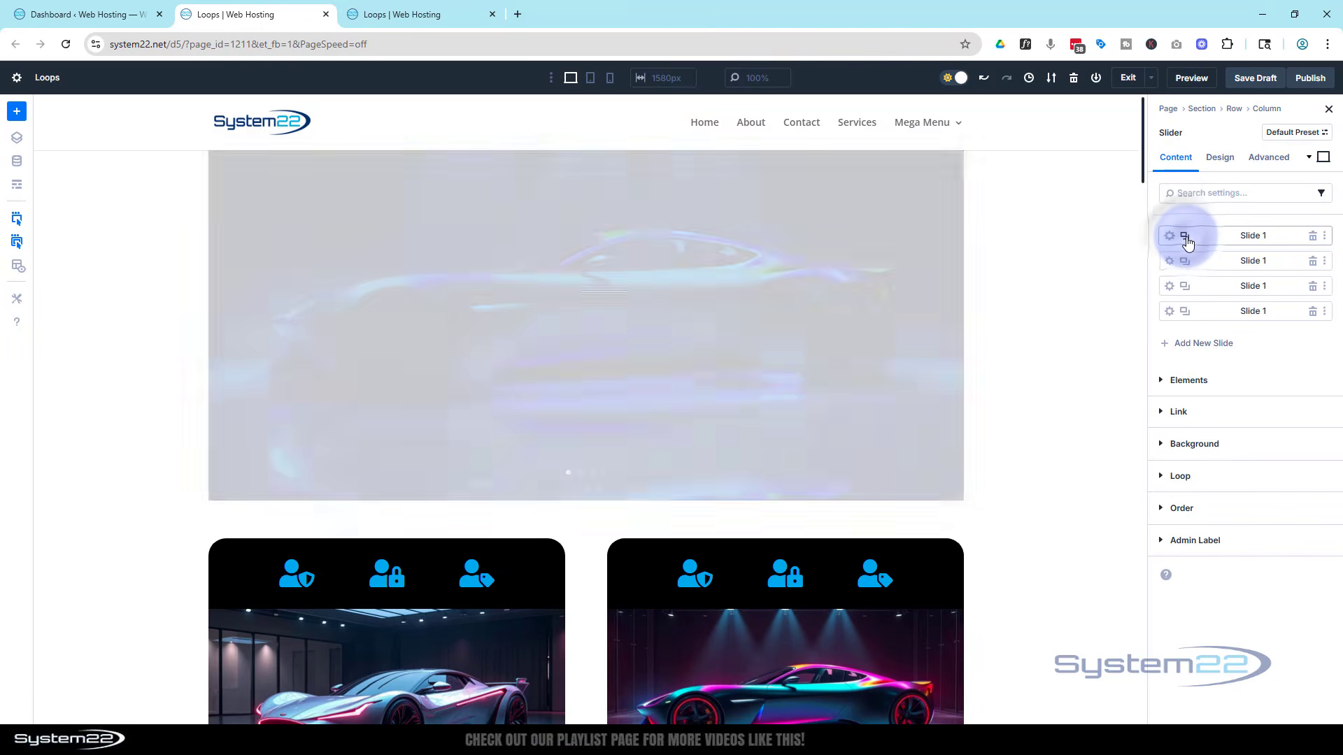
click(1169, 260)
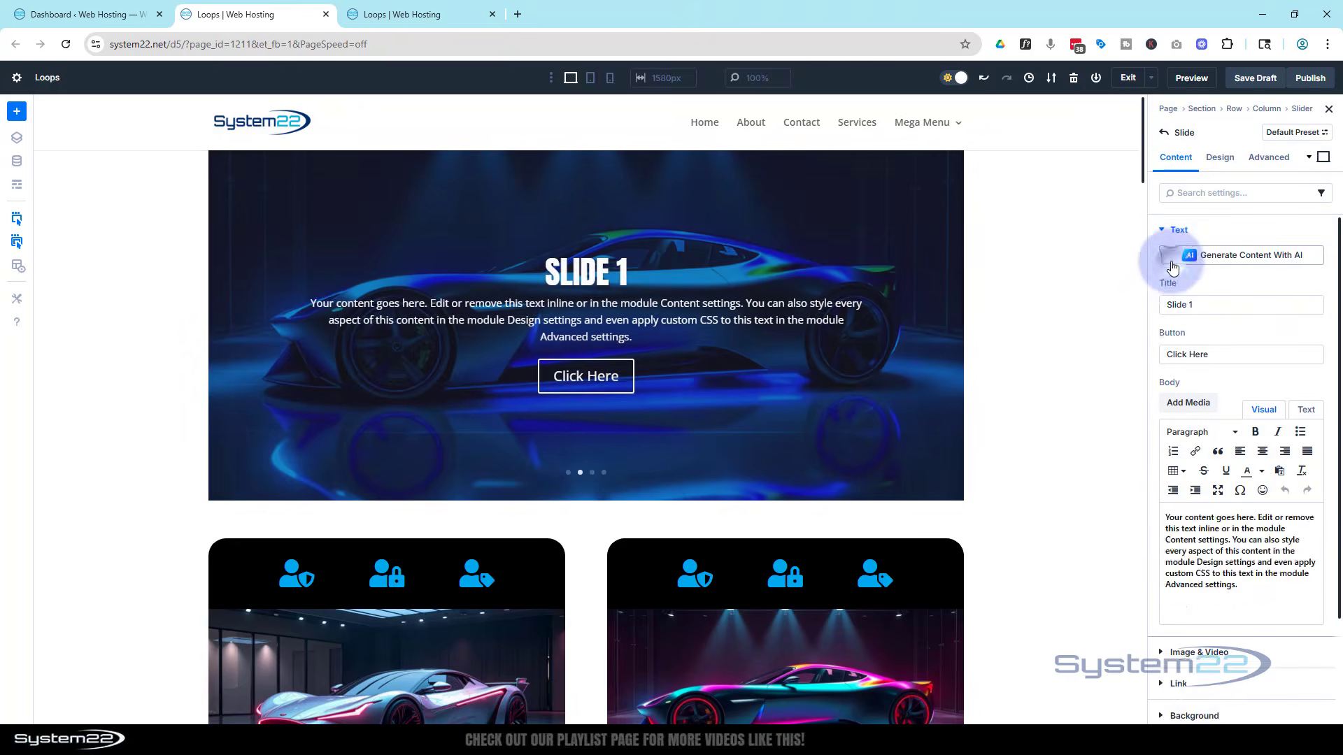
click(1191, 306)
drag(1190, 306, 1195, 307)
text(2)
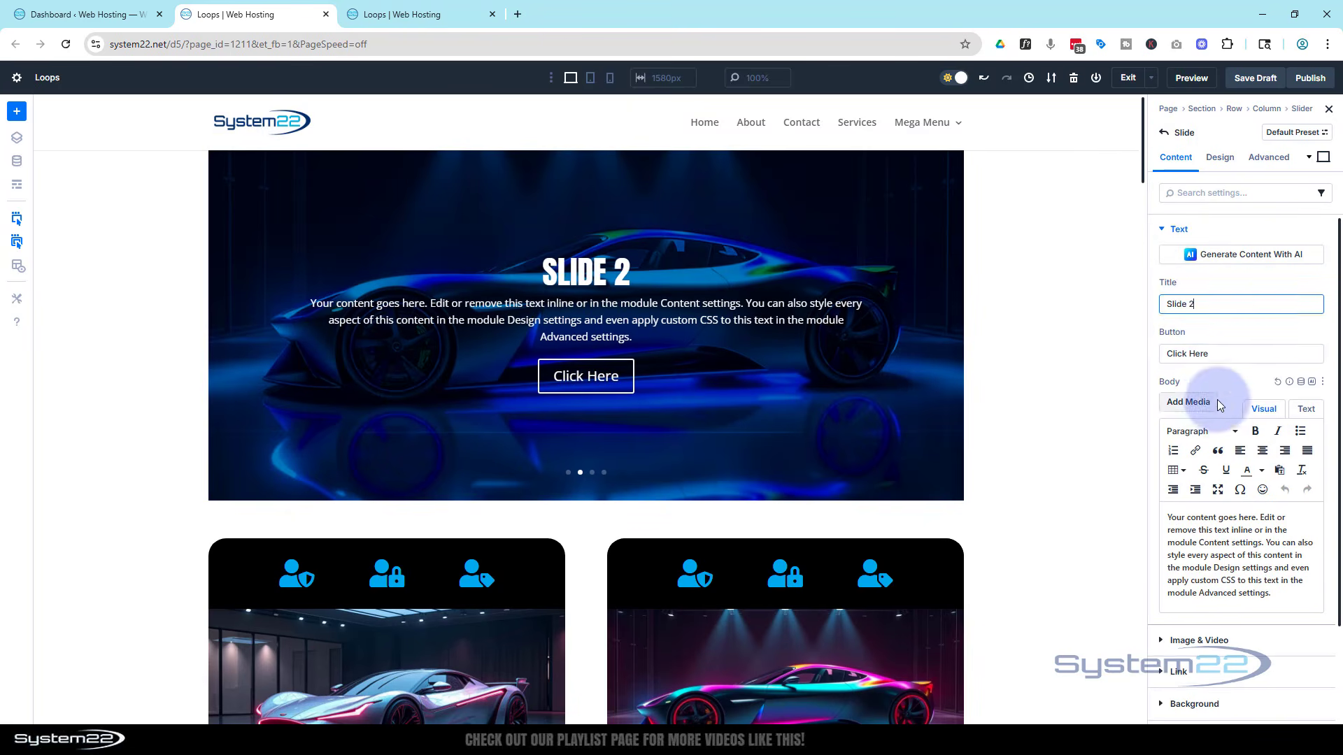
- Change Slide 2's background color to purple 920CC3
scroll(1198, 509, down, 2)
click(1174, 590)
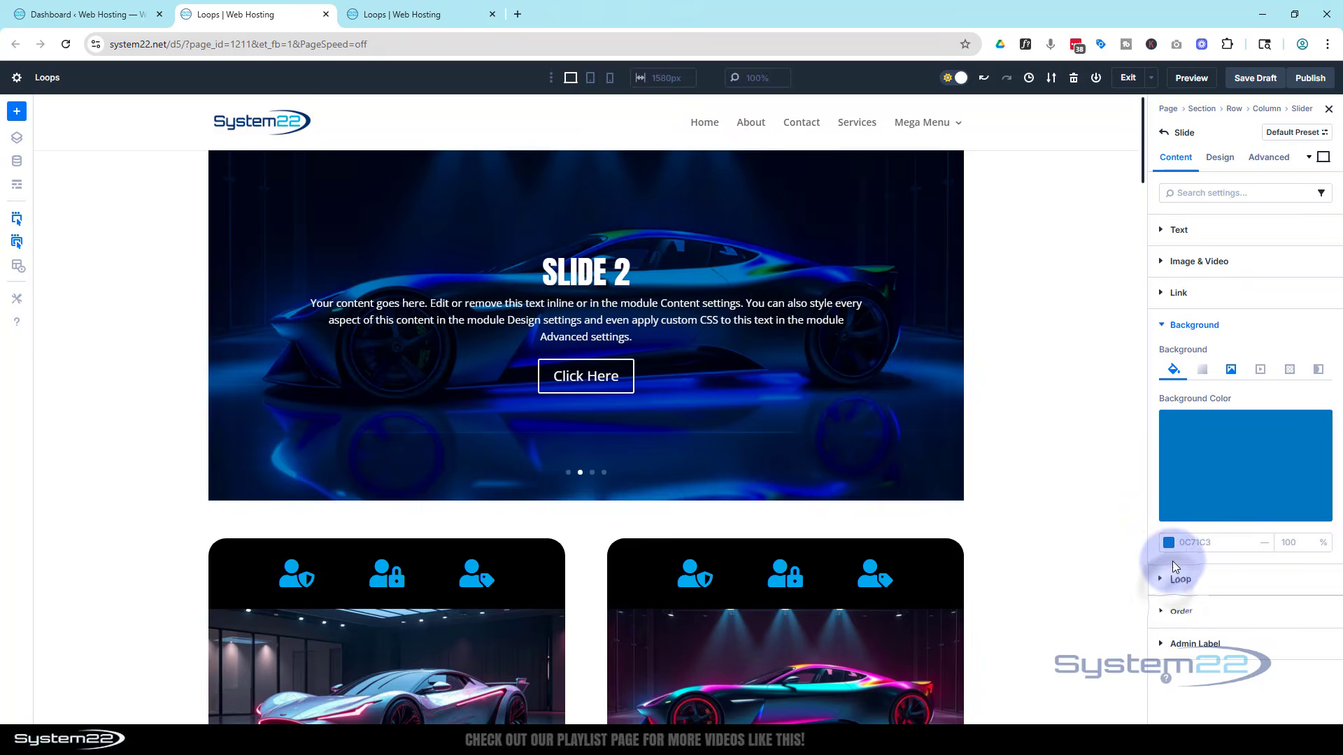
click(1169, 542)
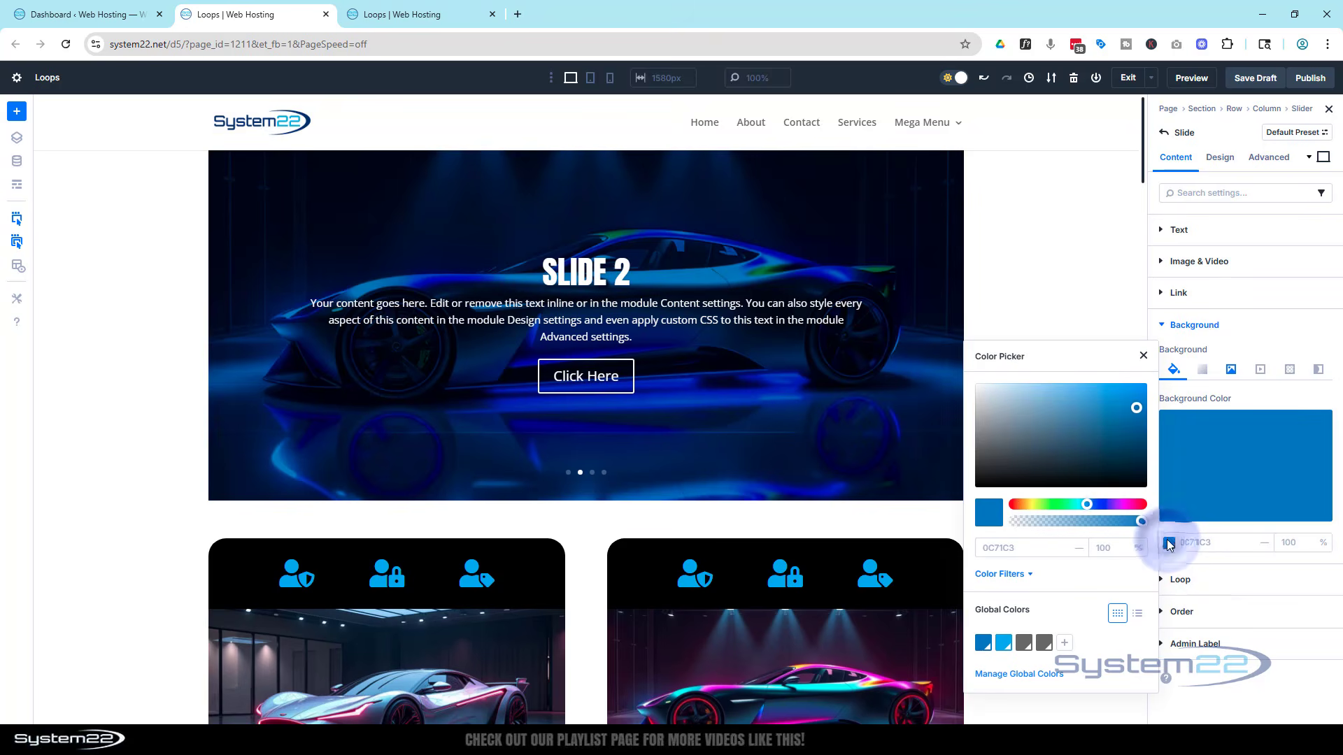
click(1115, 504)
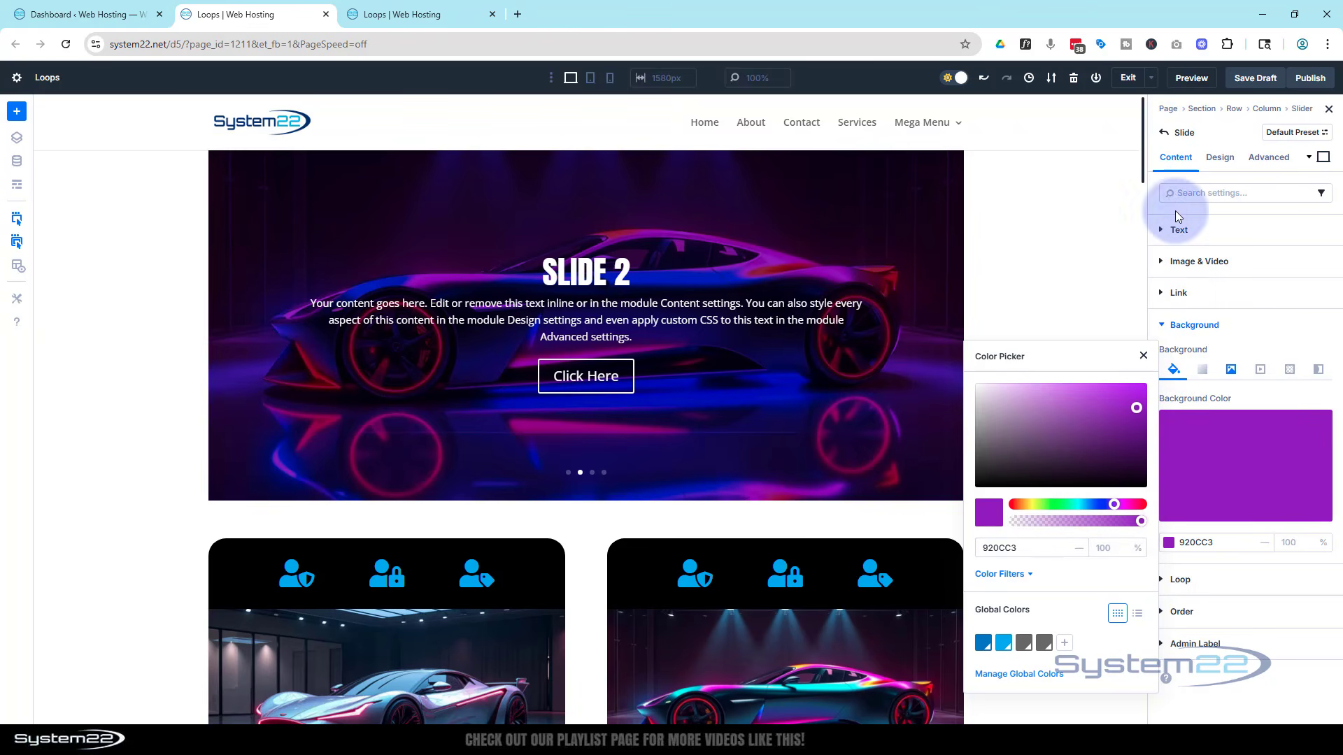
click(1165, 129)
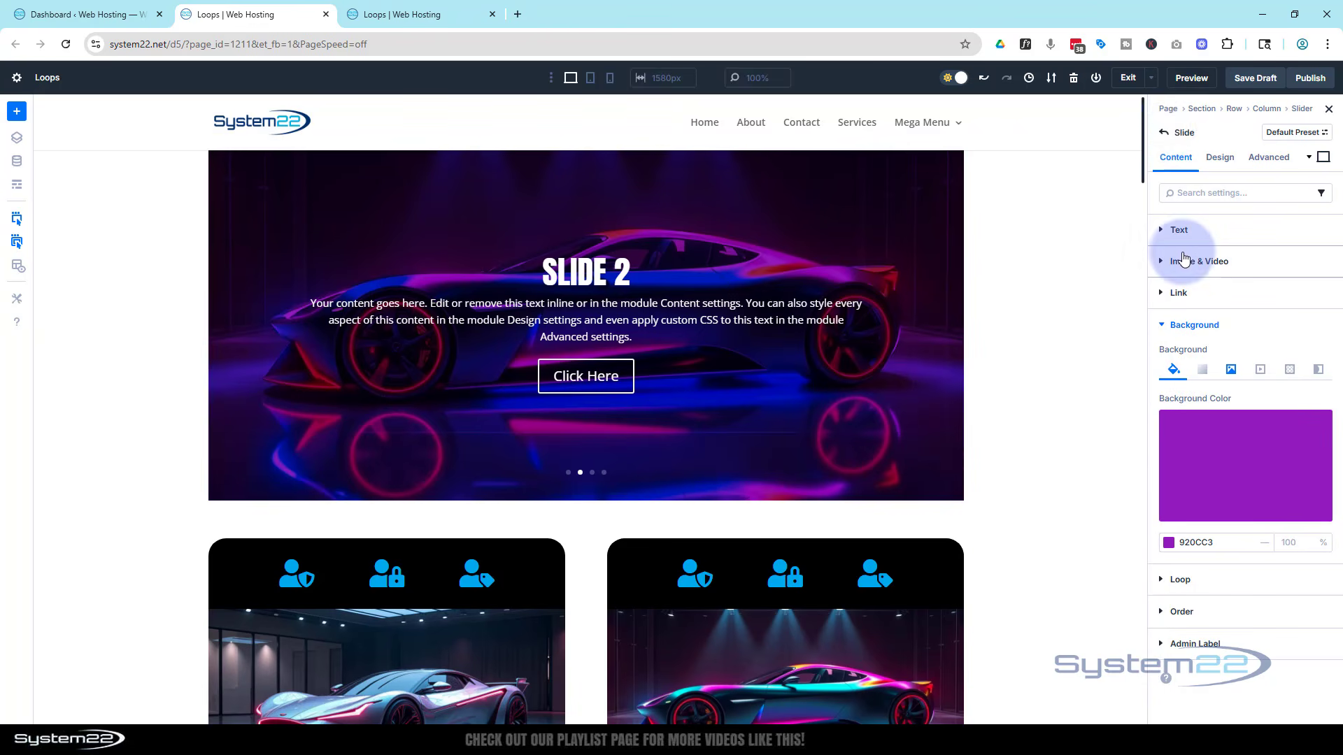
- Open the third slide's settings and retitle it as Slide 3
click(1172, 286)
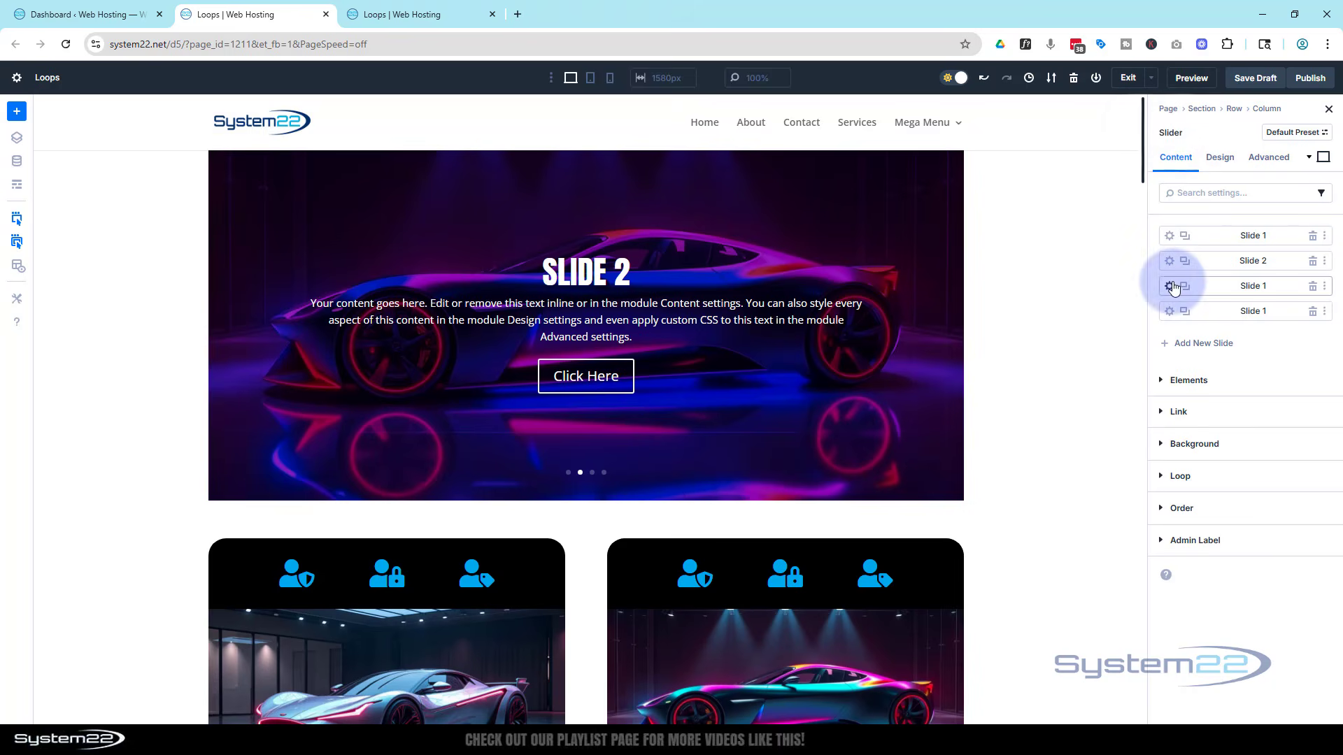
double_click(1191, 304)
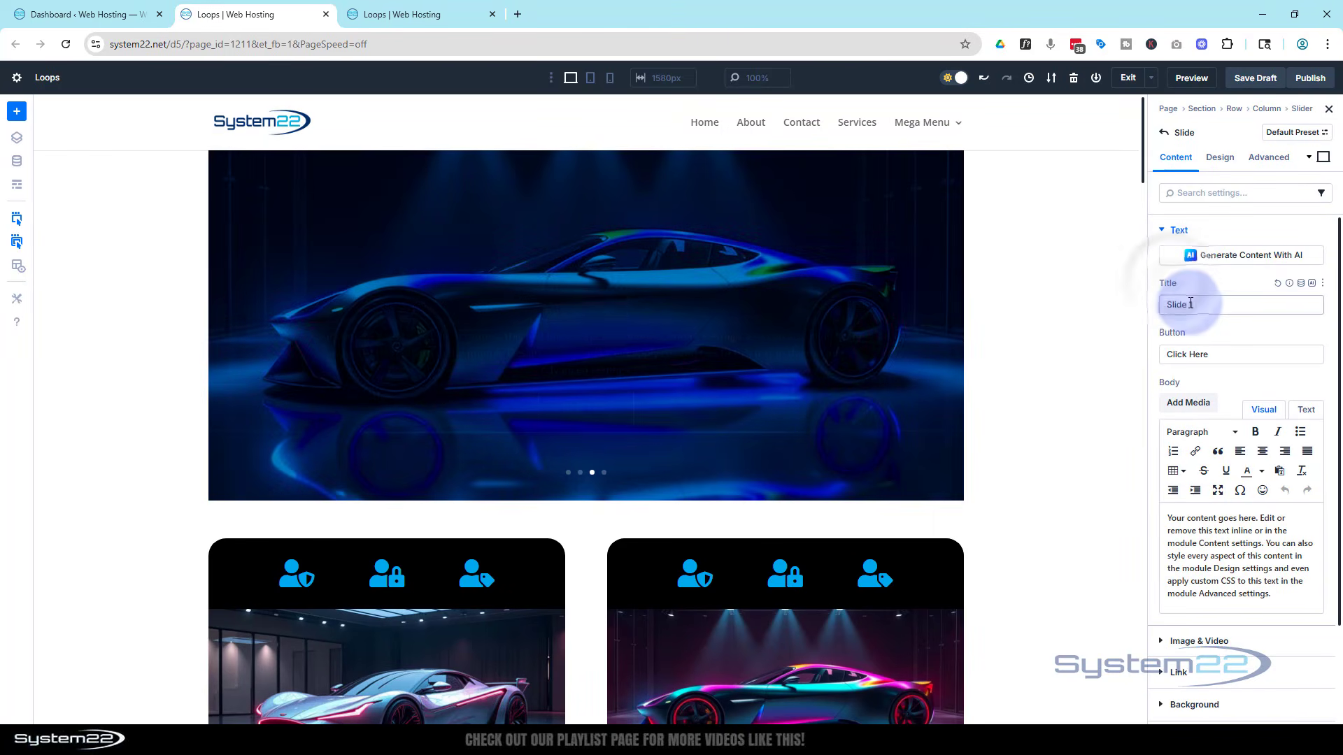
text(3)
- Change Slide 3's background color to red and return to the slider's list of slides
scroll(1218, 490, down, 2)
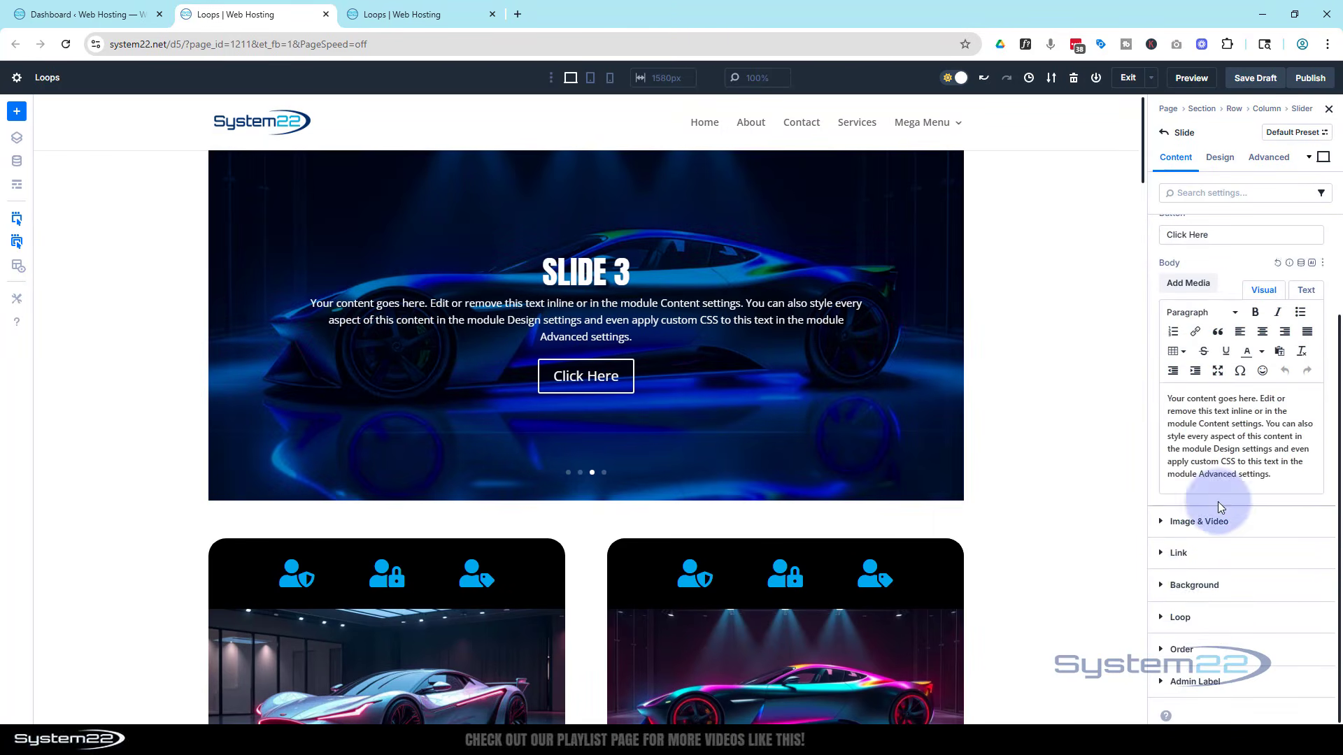
click(1165, 592)
click(1167, 545)
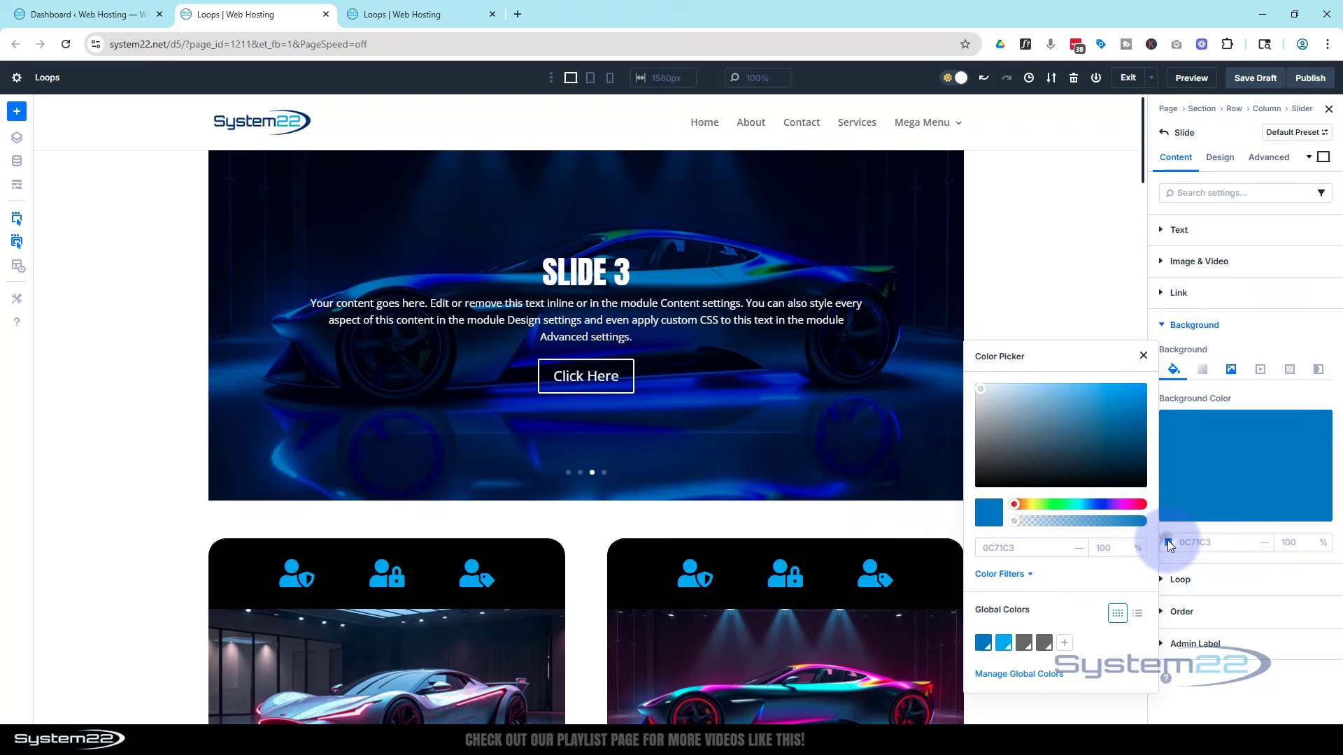
click(1142, 504)
click(1165, 131)
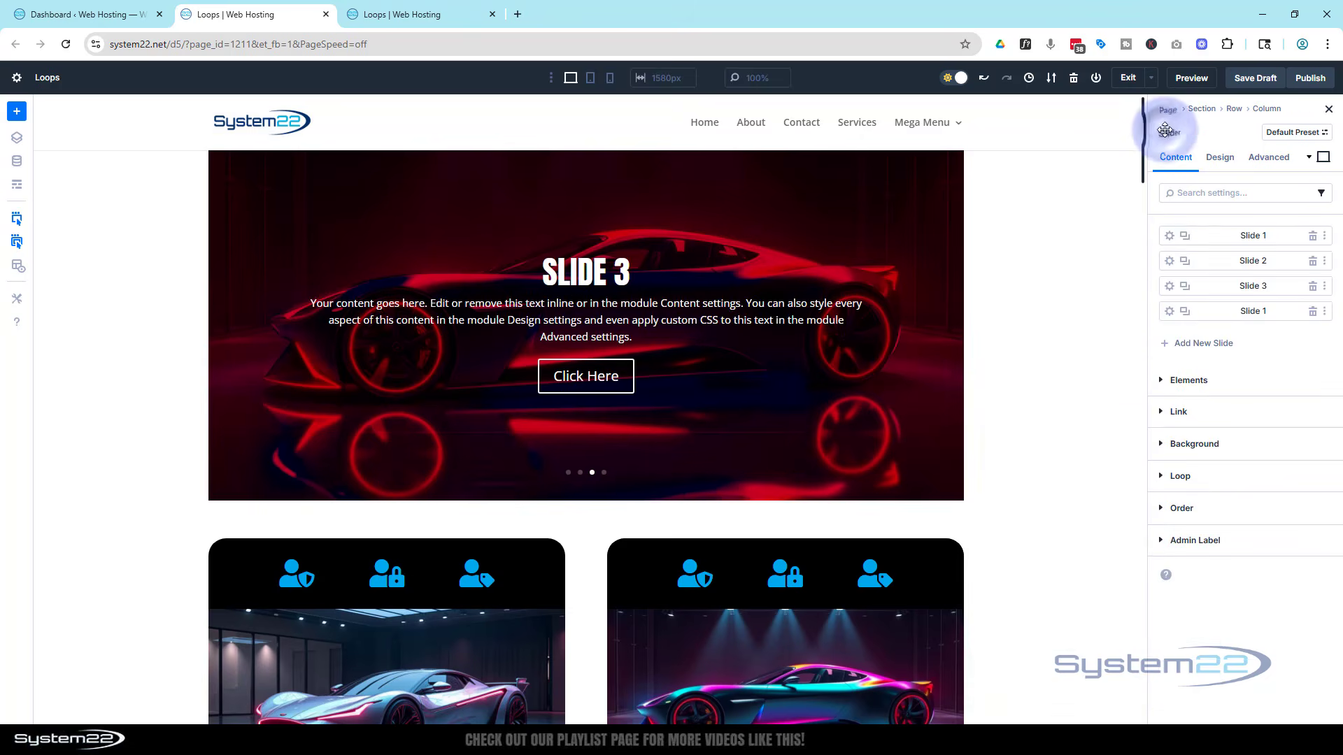
- Open the fourth slide's settings and retitle it as Slide 4
click(1169, 309)
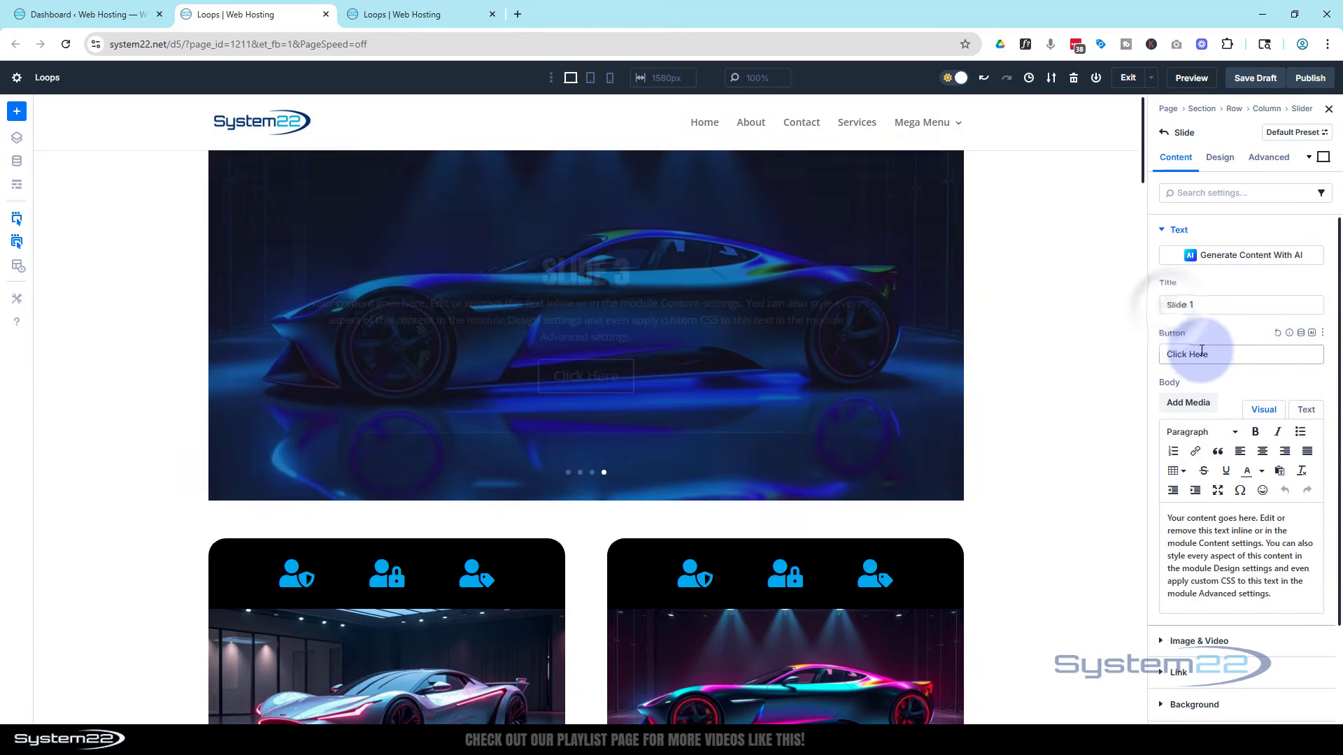
double_click(1214, 308)
text(4)
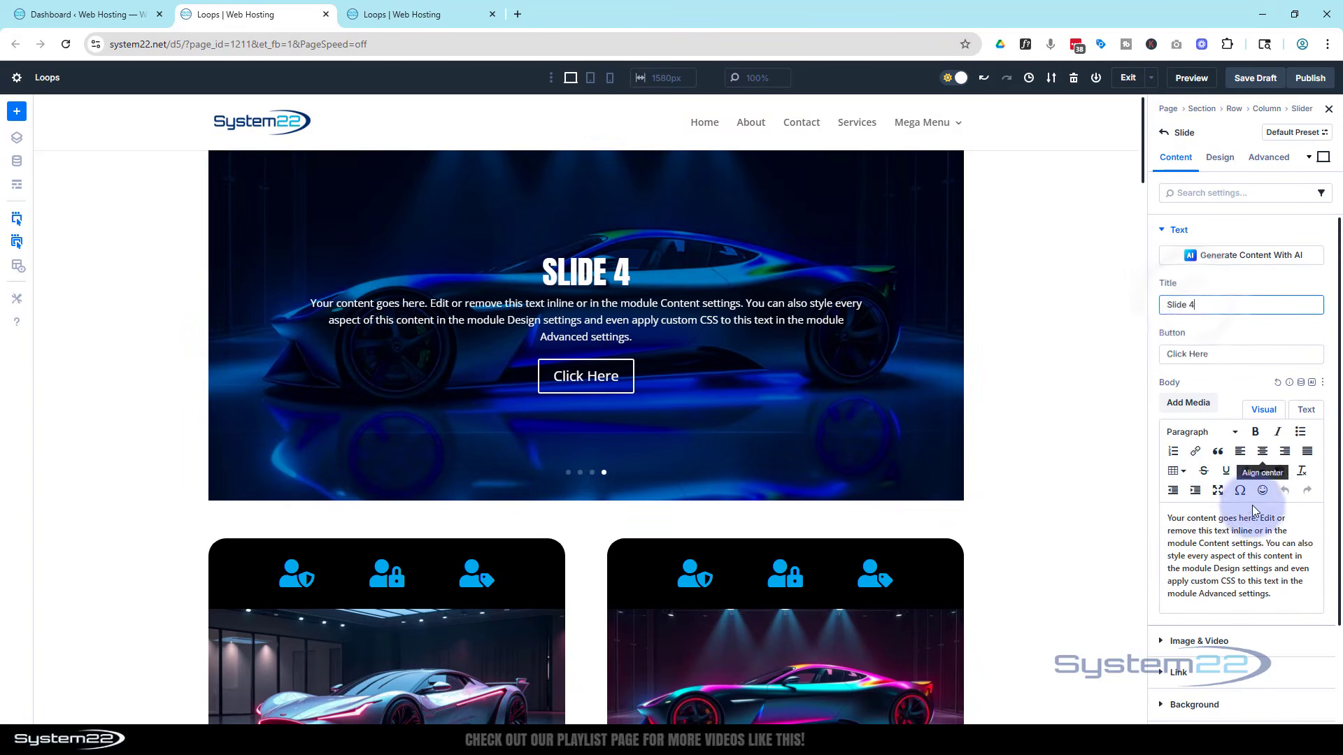
- Change Slide 4's background color to green 4DC30C
scroll(1251, 560, down, 2)
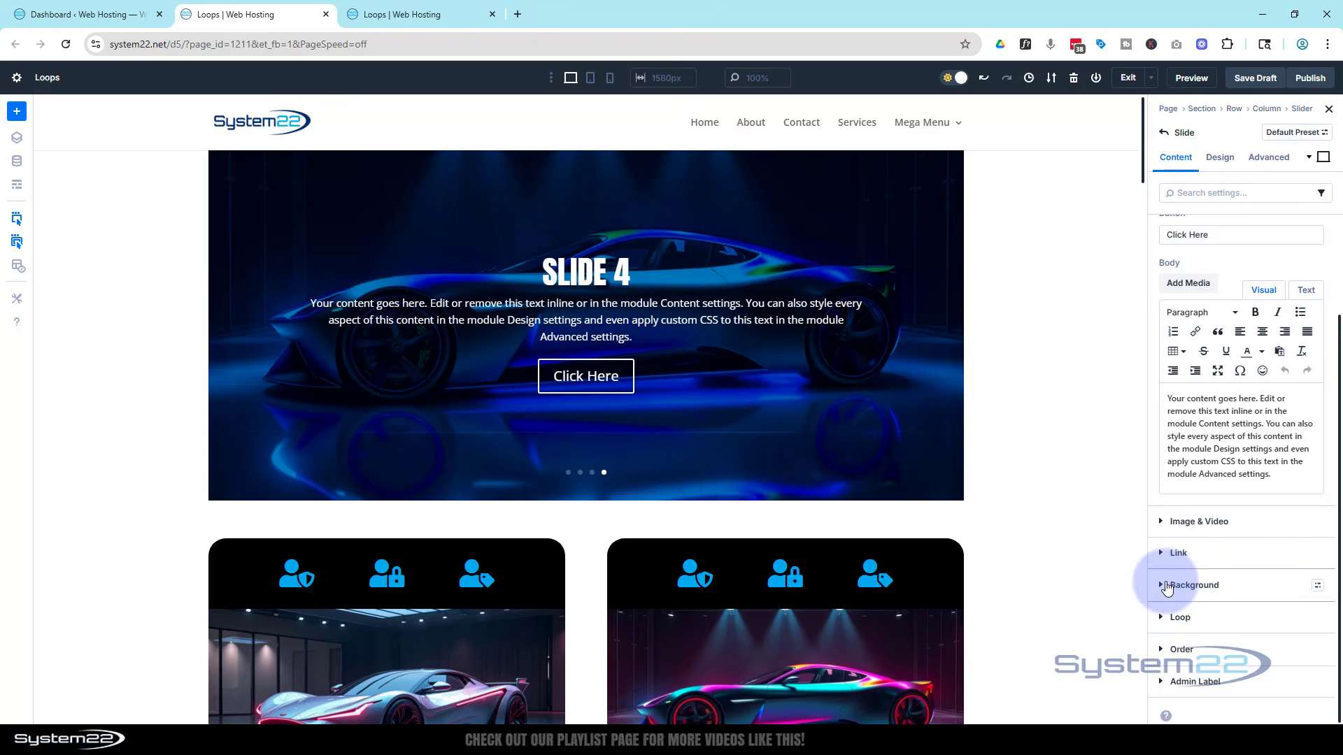
click(1162, 583)
click(1167, 543)
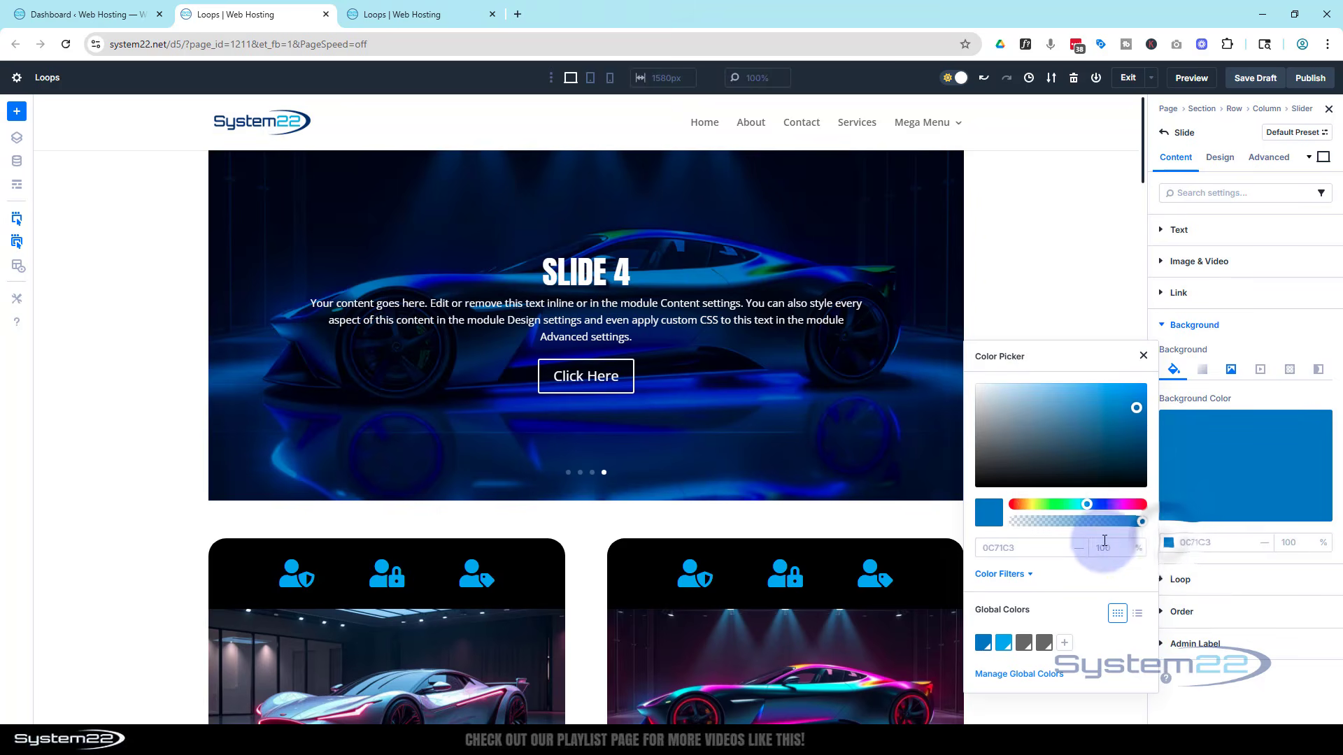
click(1049, 504)
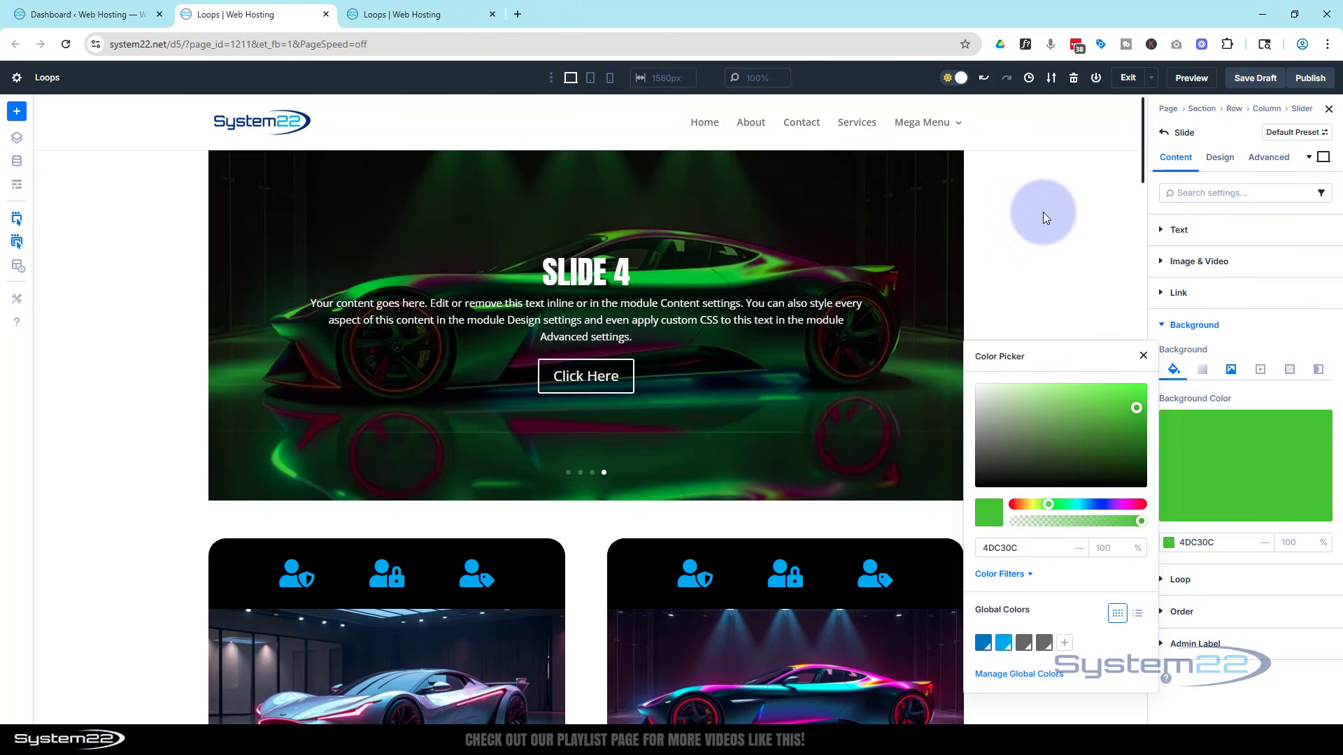
click(1081, 292)
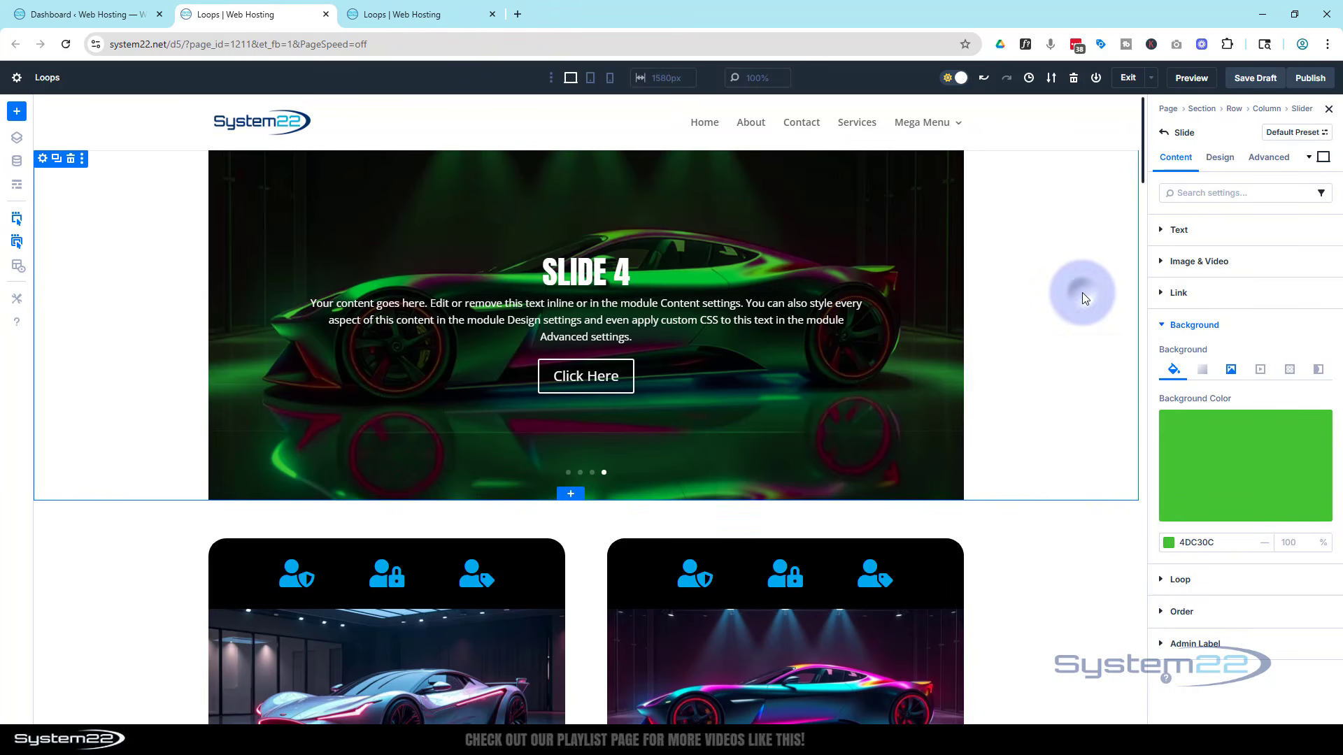
- Examine the animation options of the whole slider and the design options of Slide 1
click(1160, 132)
click(1221, 160)
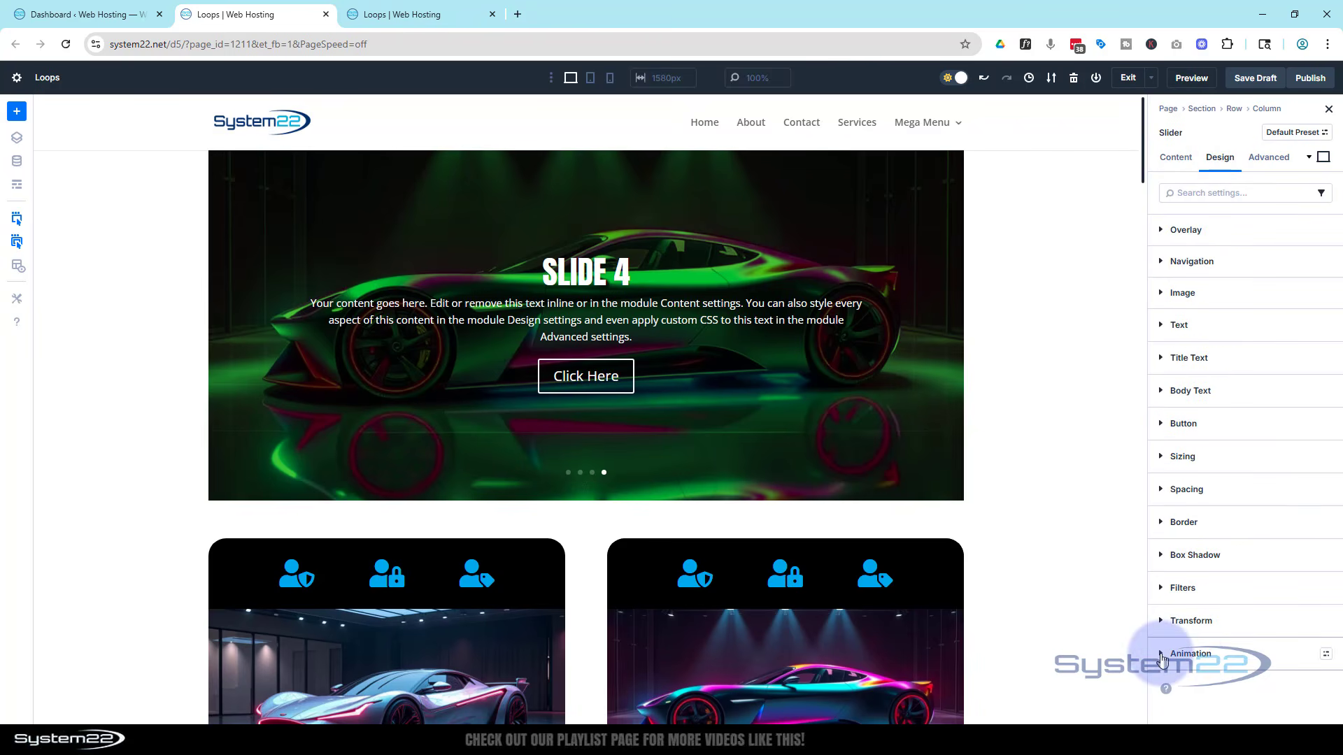
click(1161, 656)
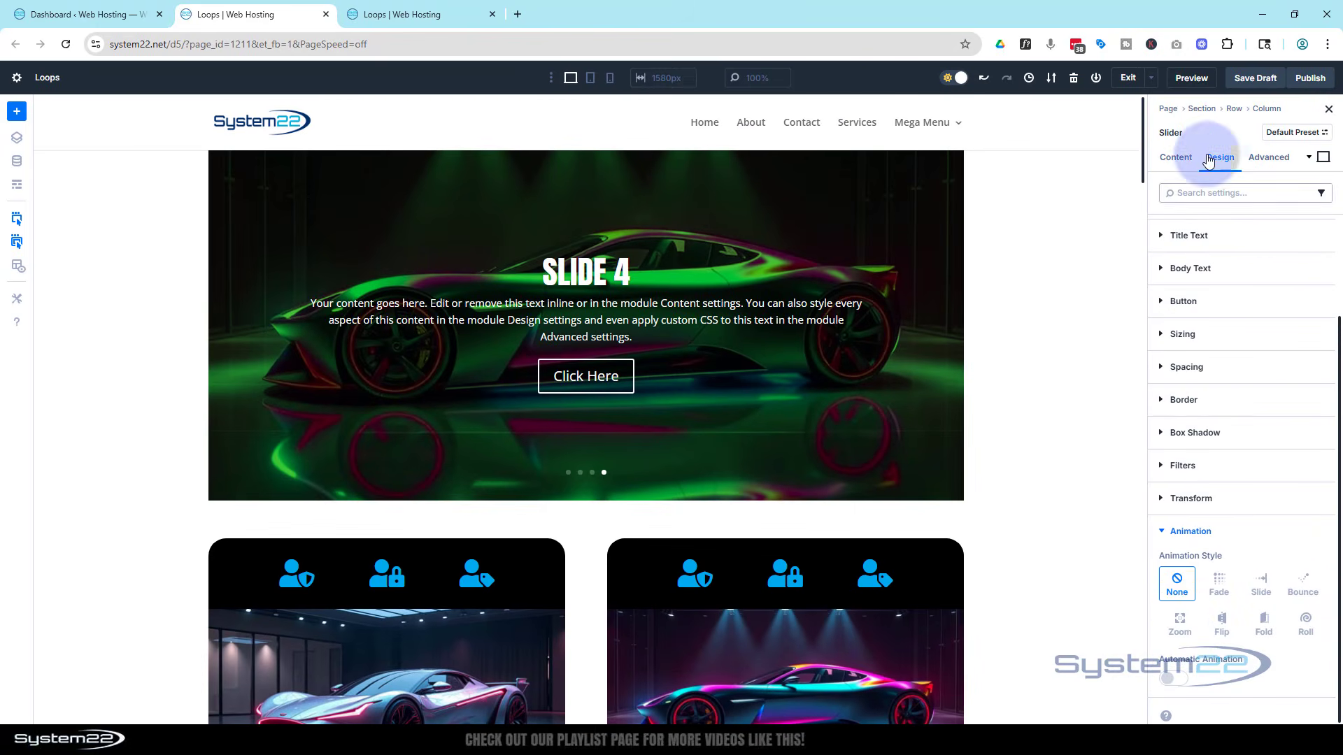
click(1174, 160)
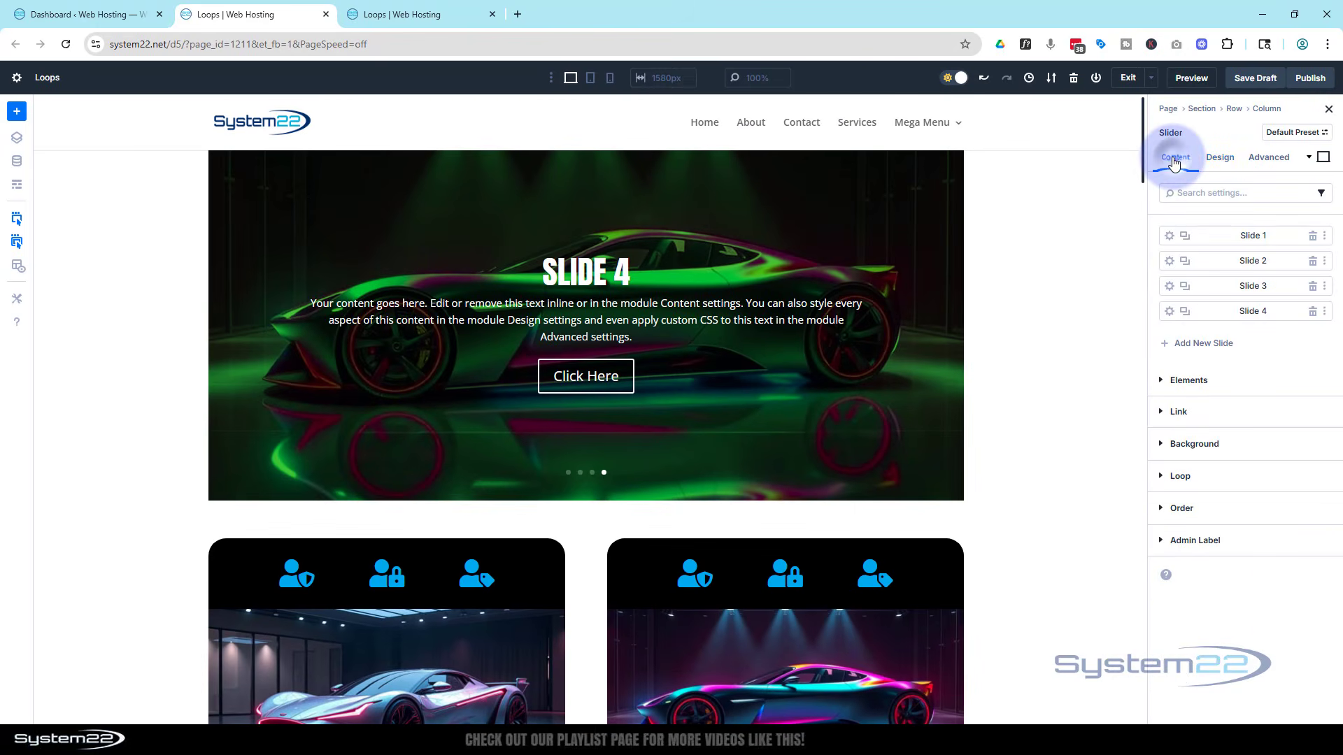
click(1169, 236)
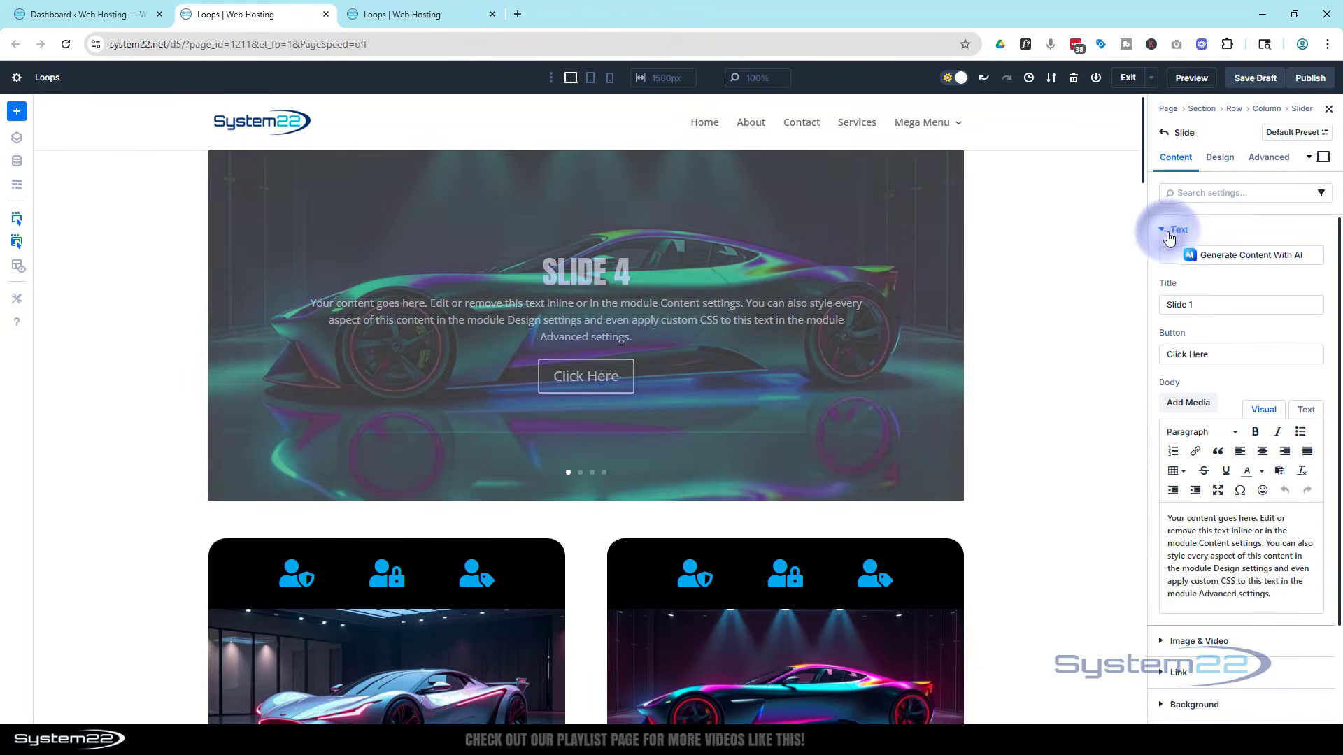
click(1220, 157)
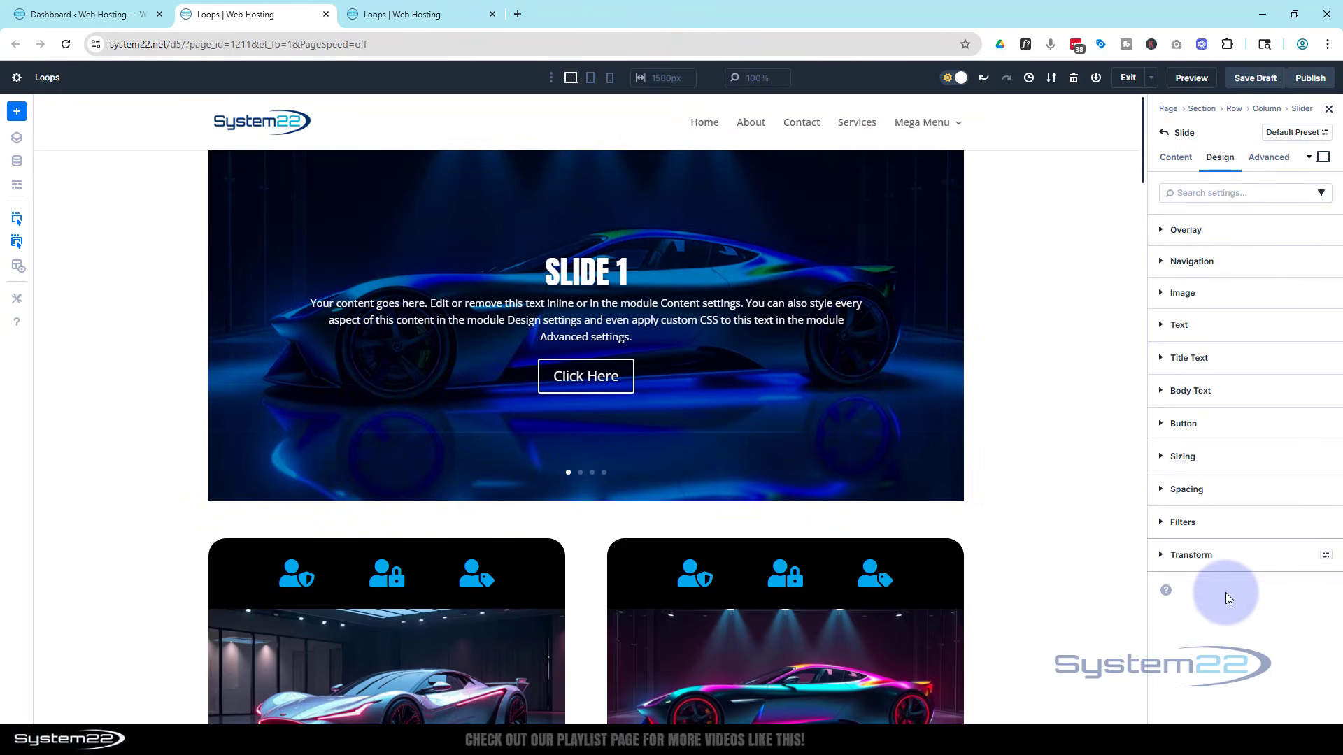
click(1164, 134)
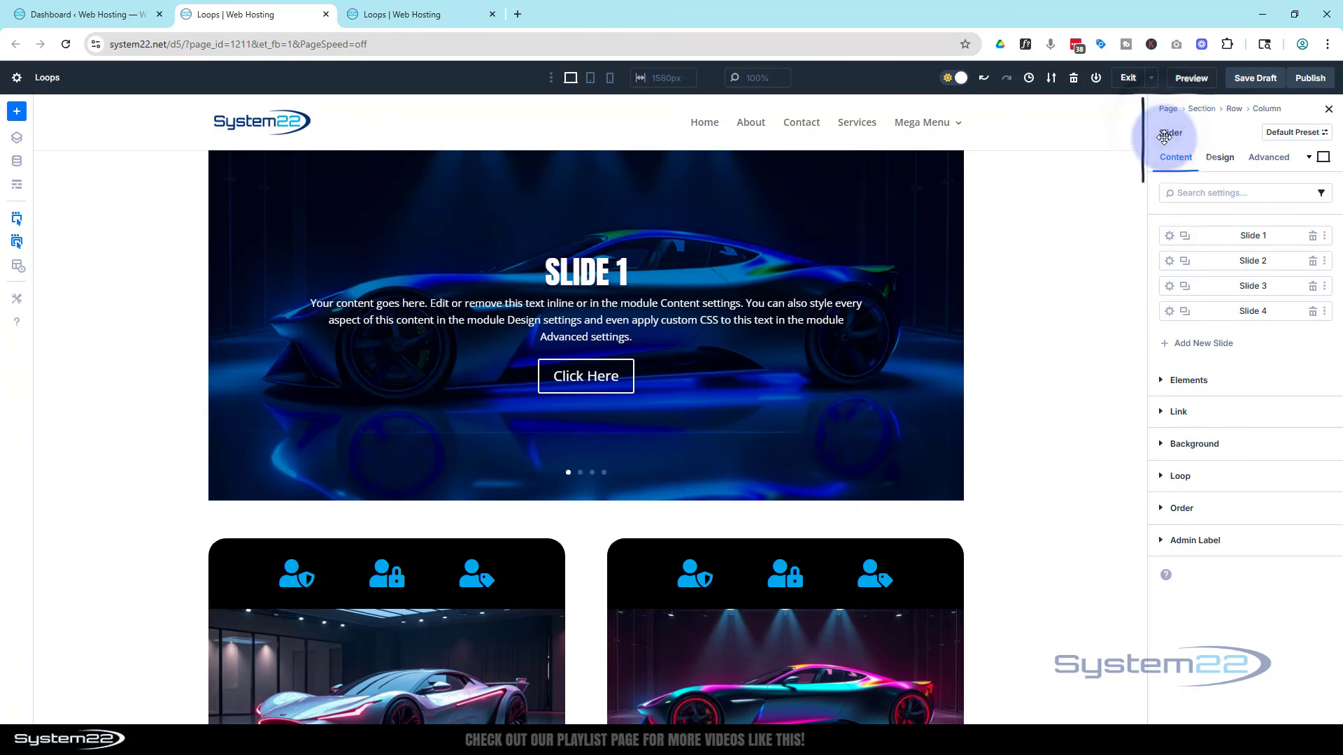
- Enable automatic animation for the slider and set its speed to 5000 ms
click(1219, 157)
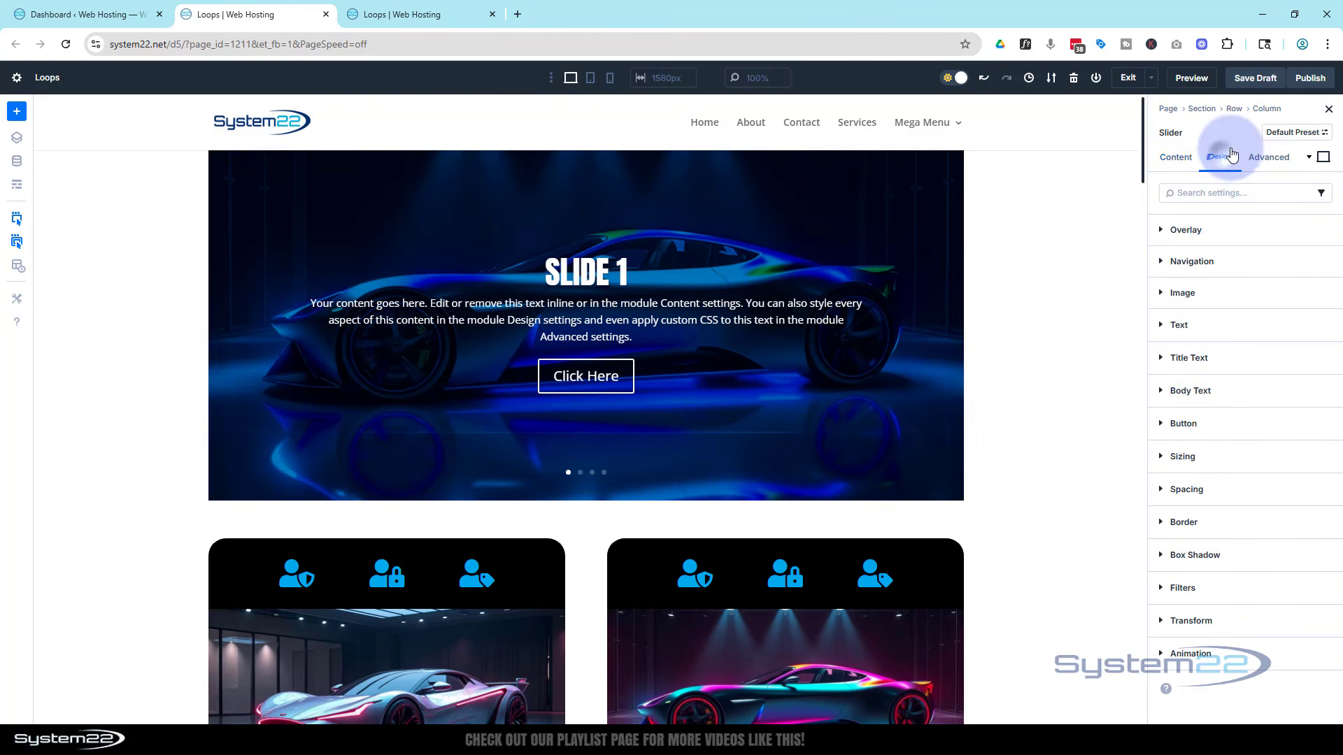
click(1238, 654)
scroll(1271, 580, down, 2)
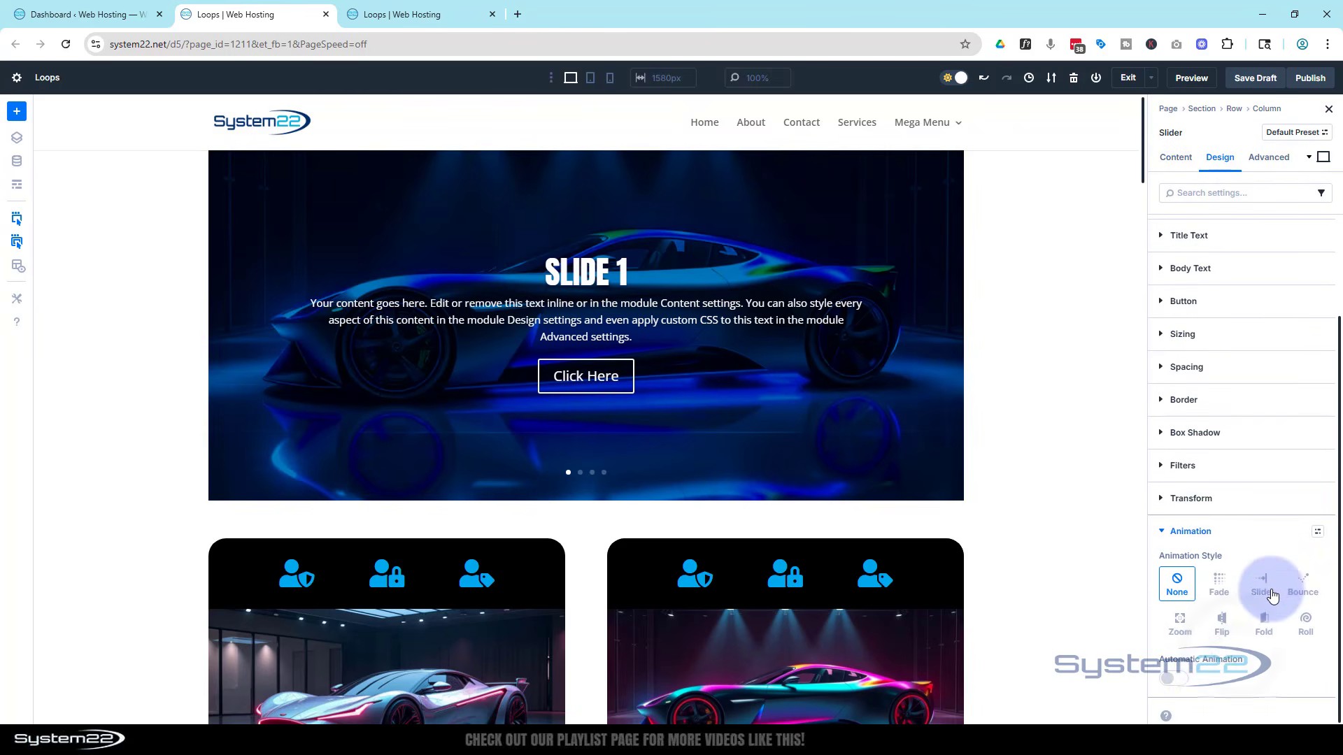
click(1172, 679)
scroll(1217, 616, down, 1)
scroll(1232, 596, down, 1)
click(1199, 621)
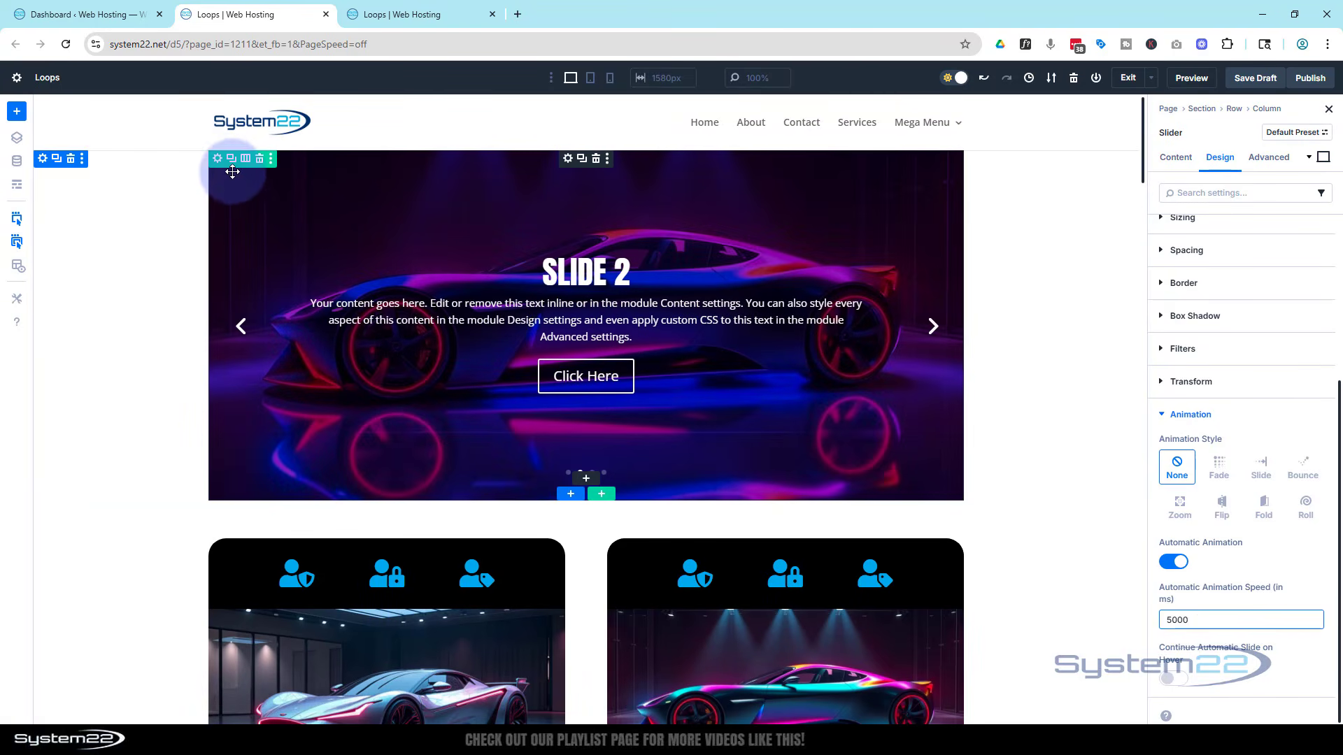
- Give the row containing the slider the neon sports car picture from the media library as its background image
click(218, 158)
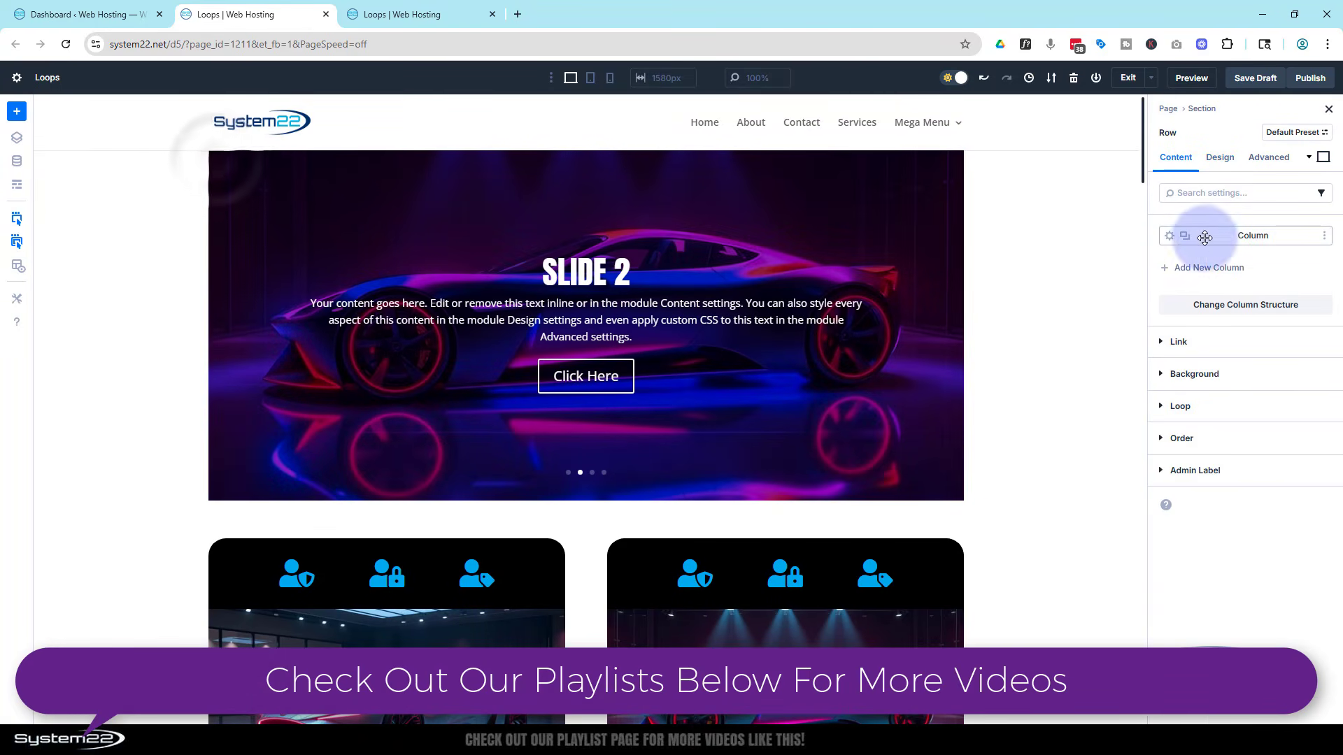
click(1165, 374)
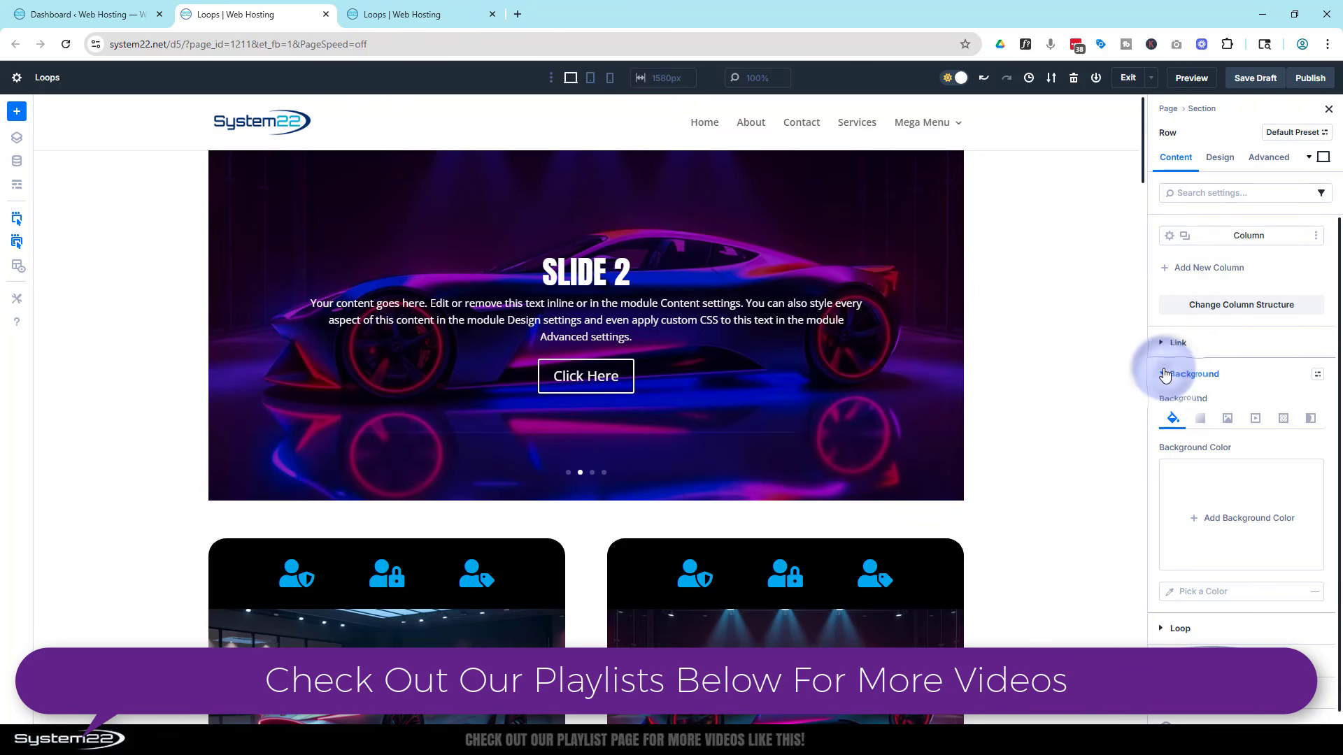
click(1183, 502)
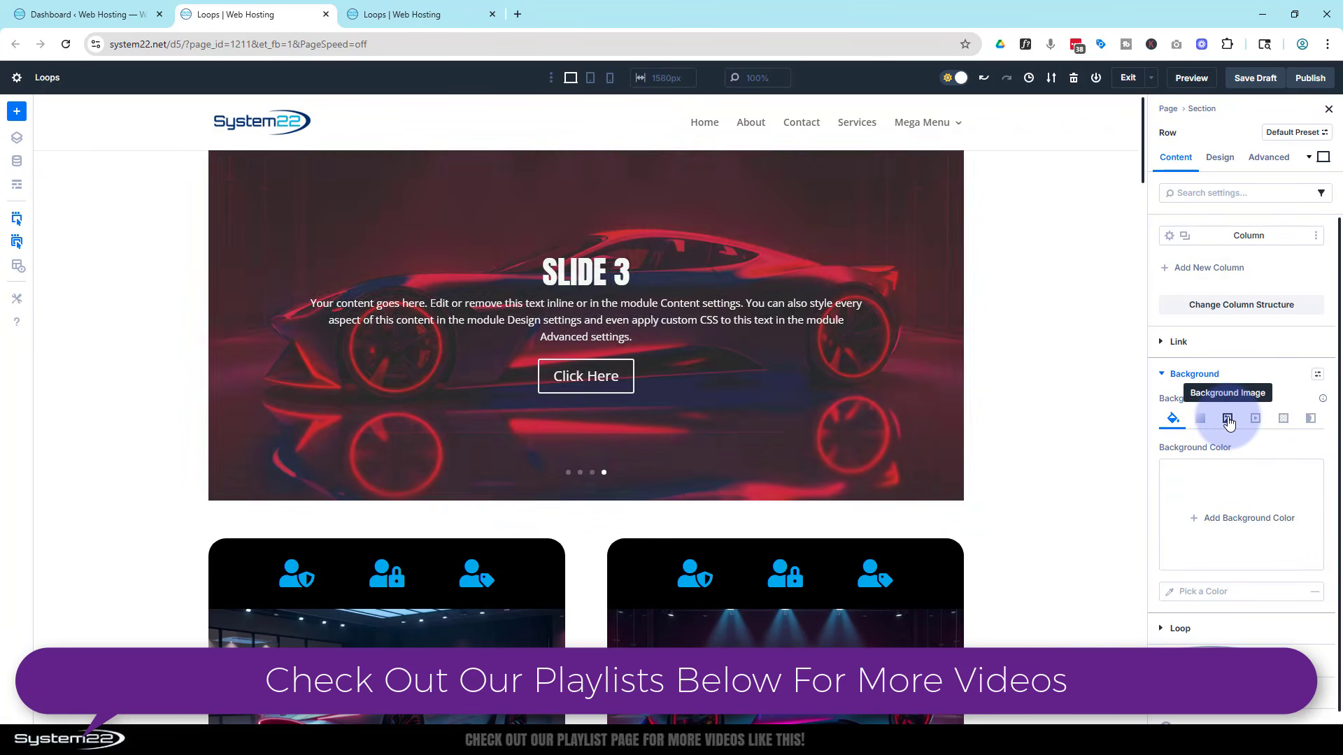
click(1228, 419)
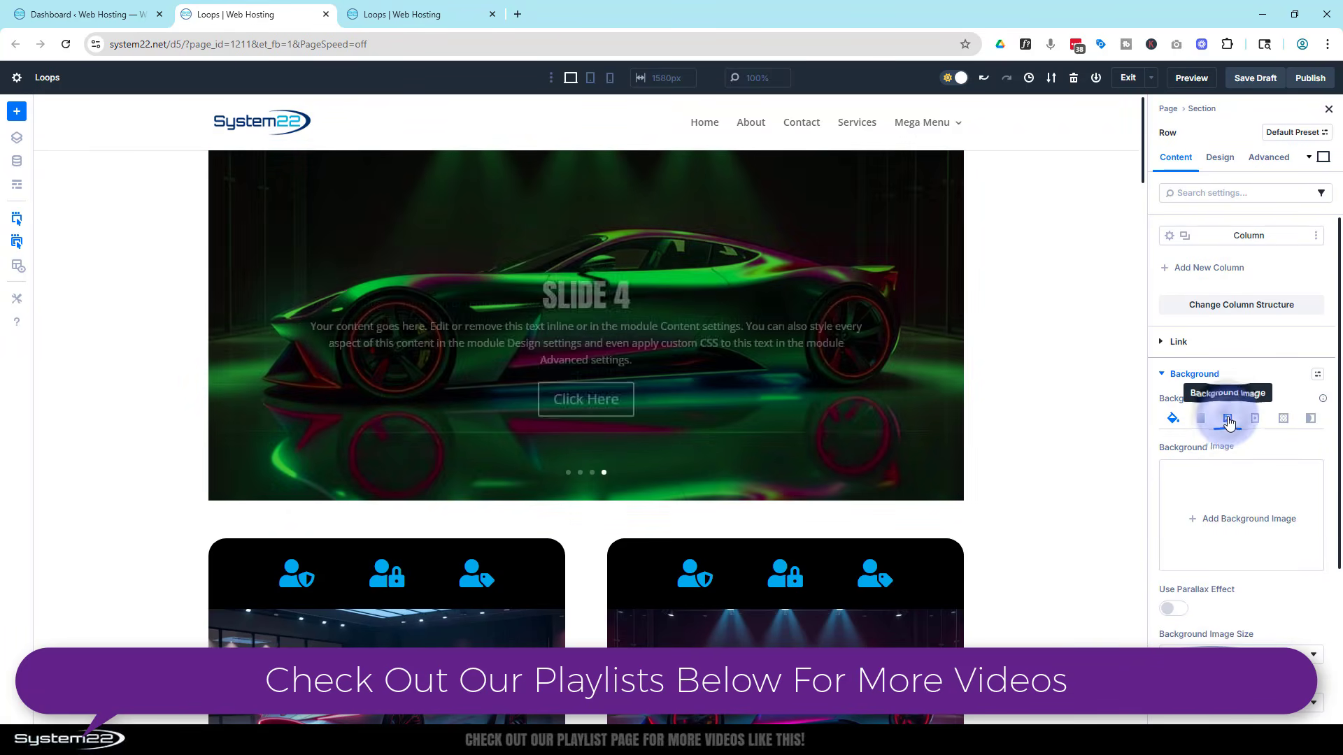
click(1231, 518)
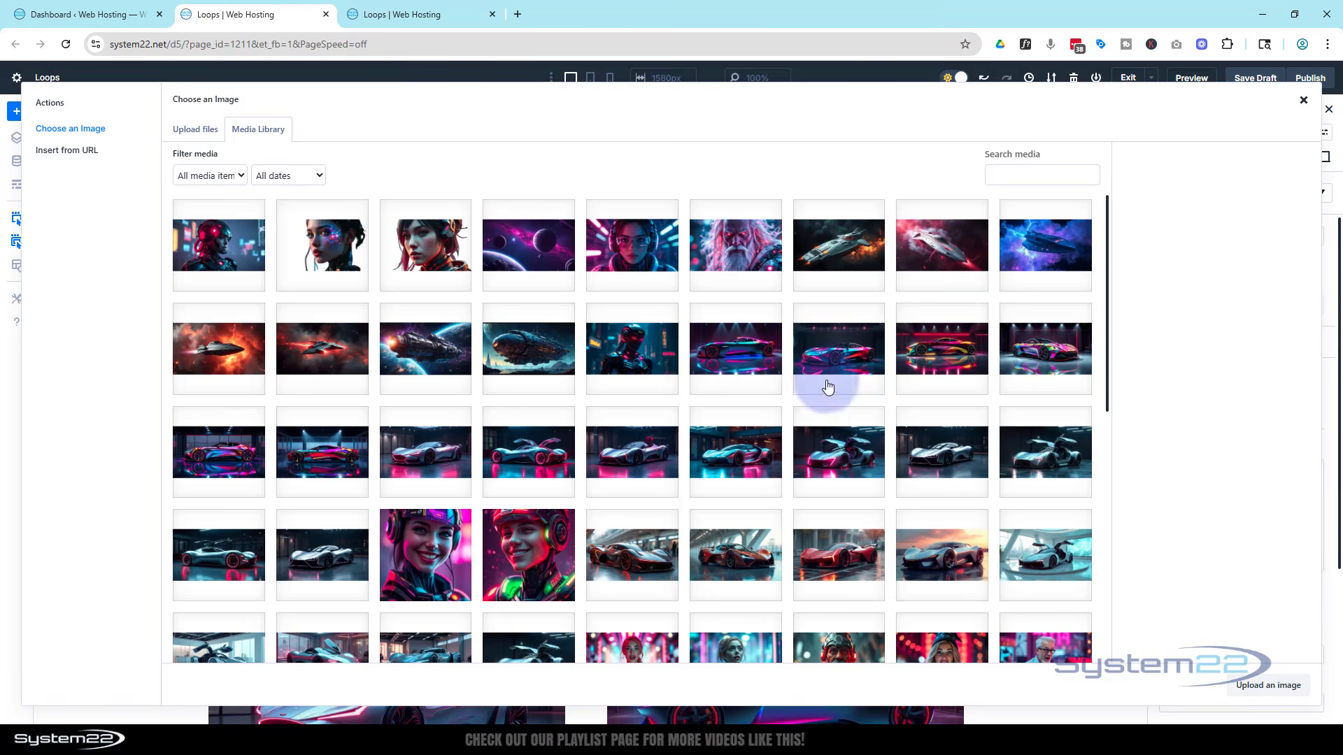
click(734, 347)
click(1267, 686)
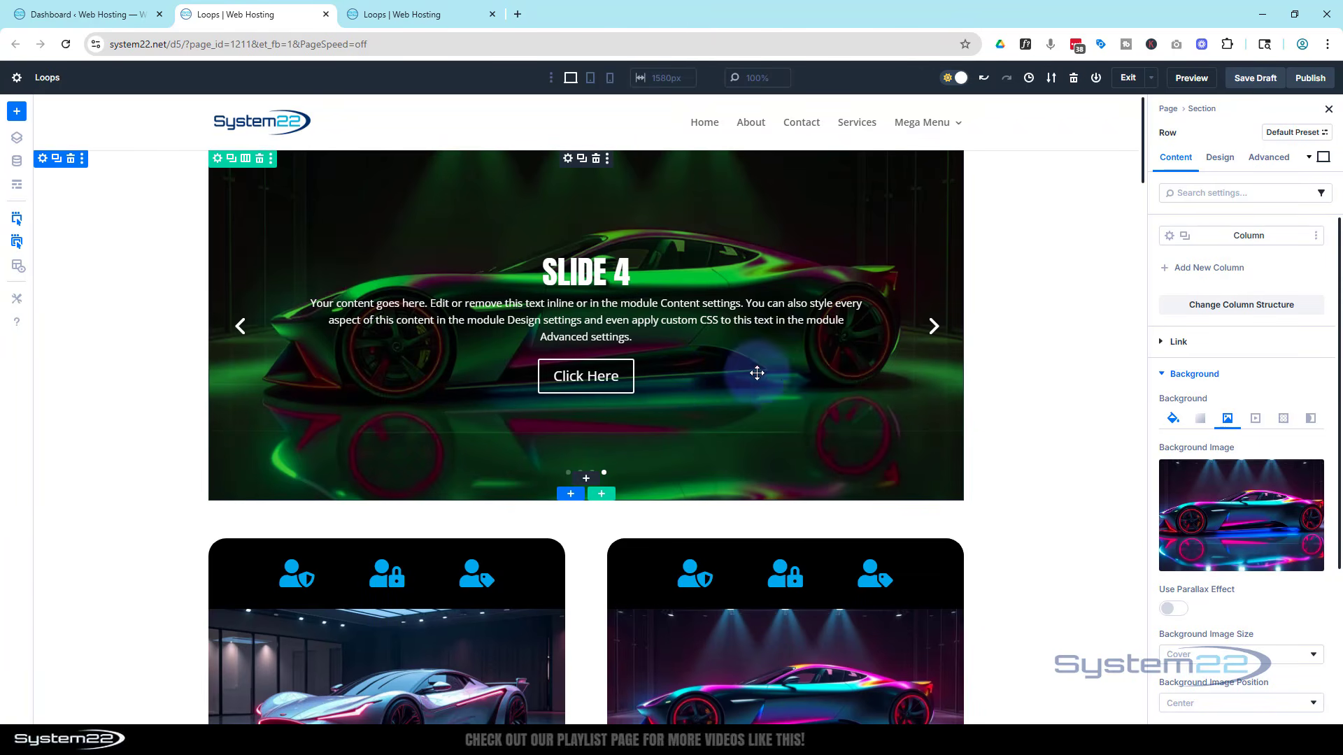
- Open the slider's settings, and copy the line animation-name:fadeInRight; from the list in the code editor
click(781, 388)
click(1172, 234)
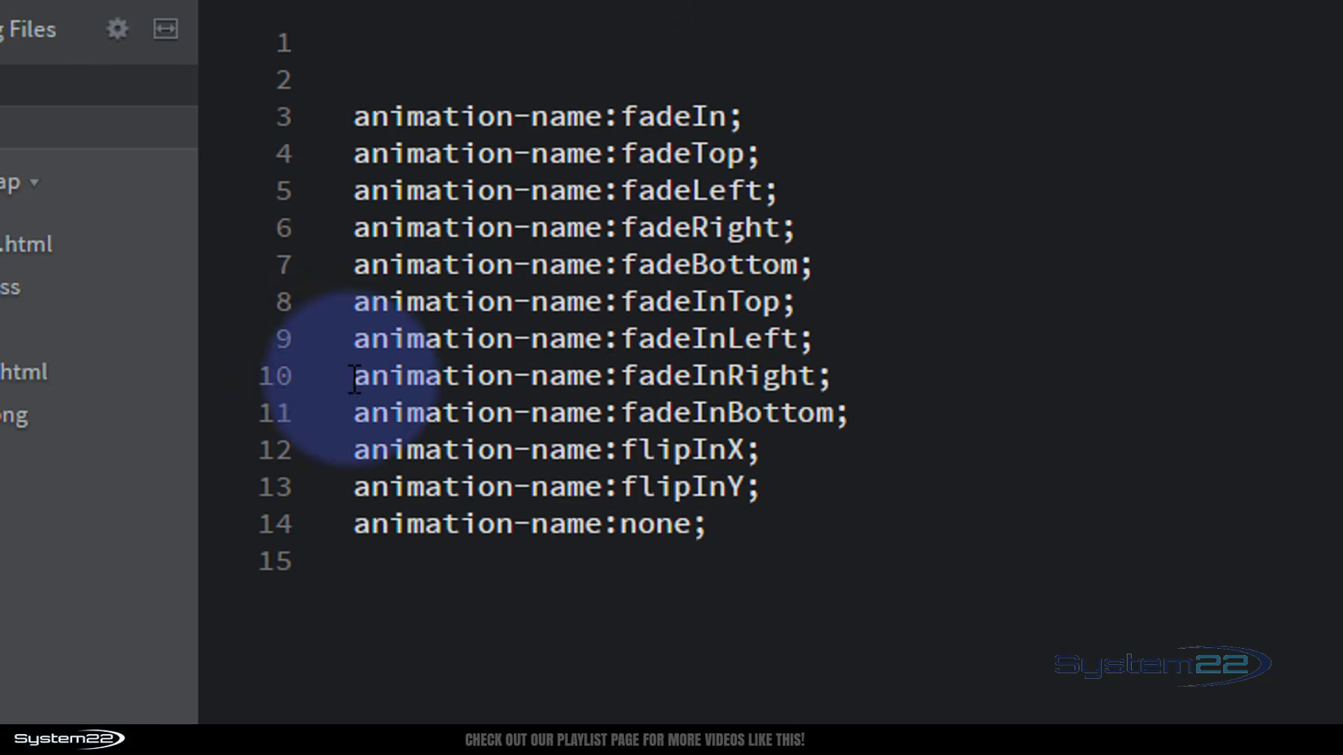
drag(353, 375, 895, 365)
key(ctrl+c)
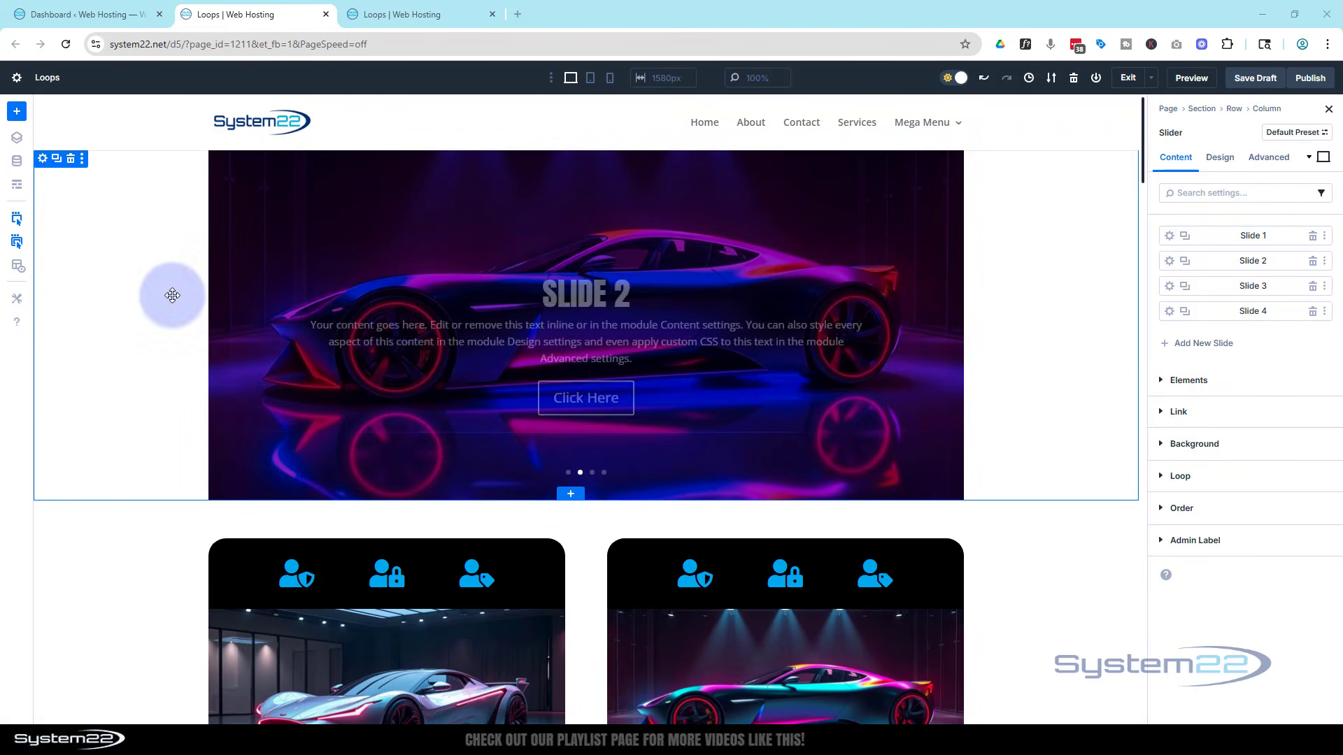
- Paste animation-name:fadeInRight; into the custom CSS of the whole slider's Slide Description element
click(1281, 160)
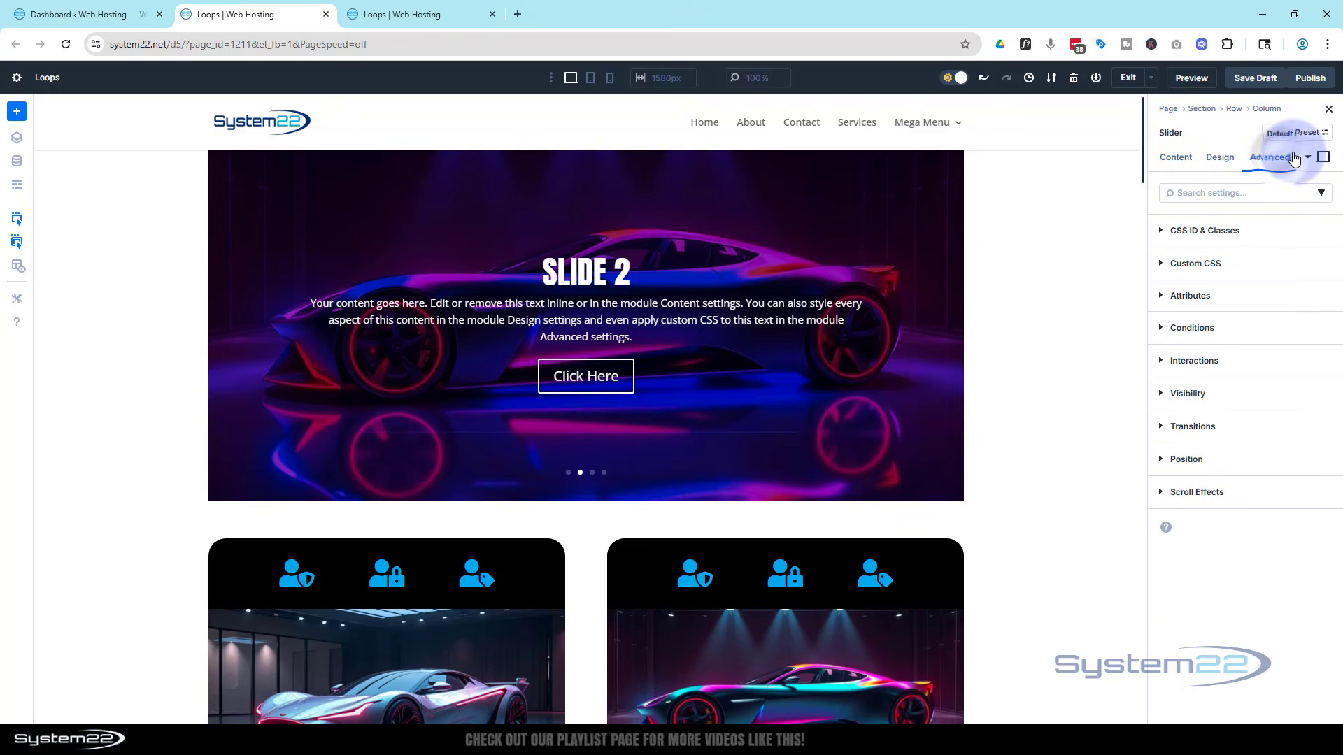
click(1289, 262)
click(1289, 309)
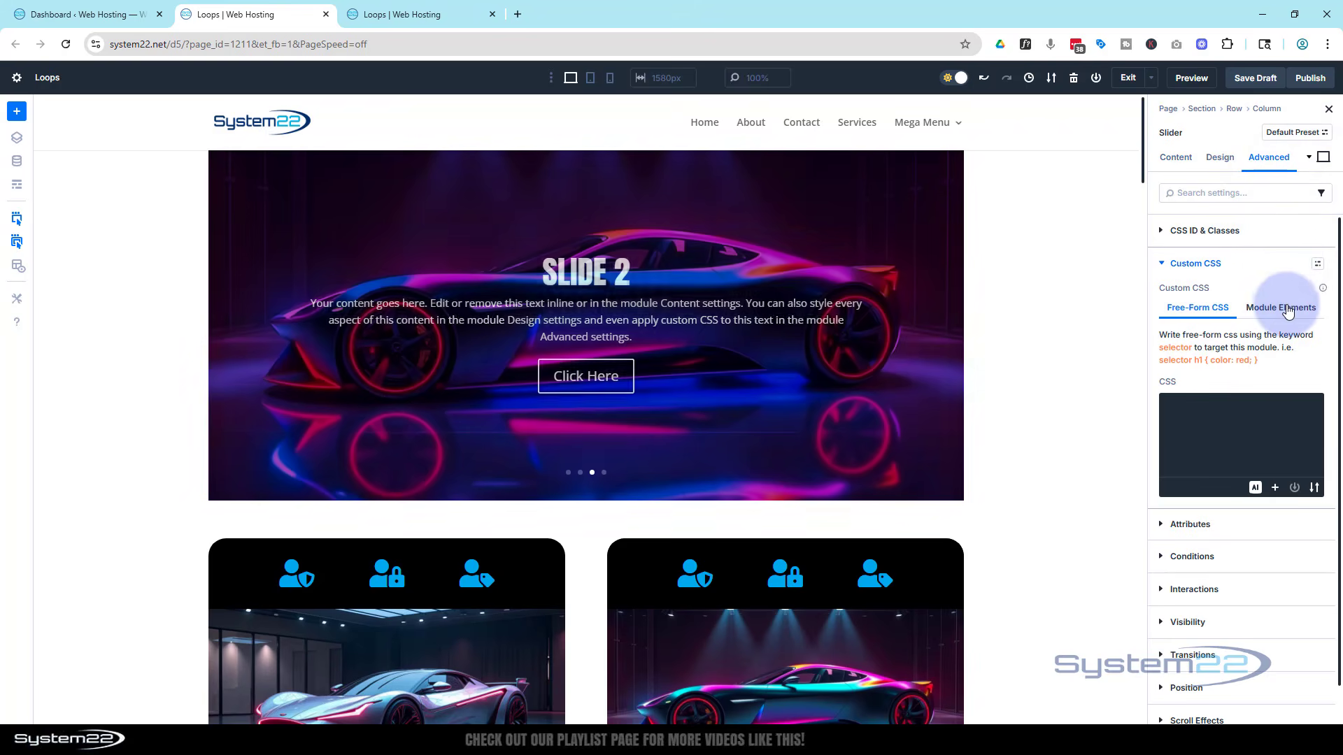
scroll(1237, 400, down, 4)
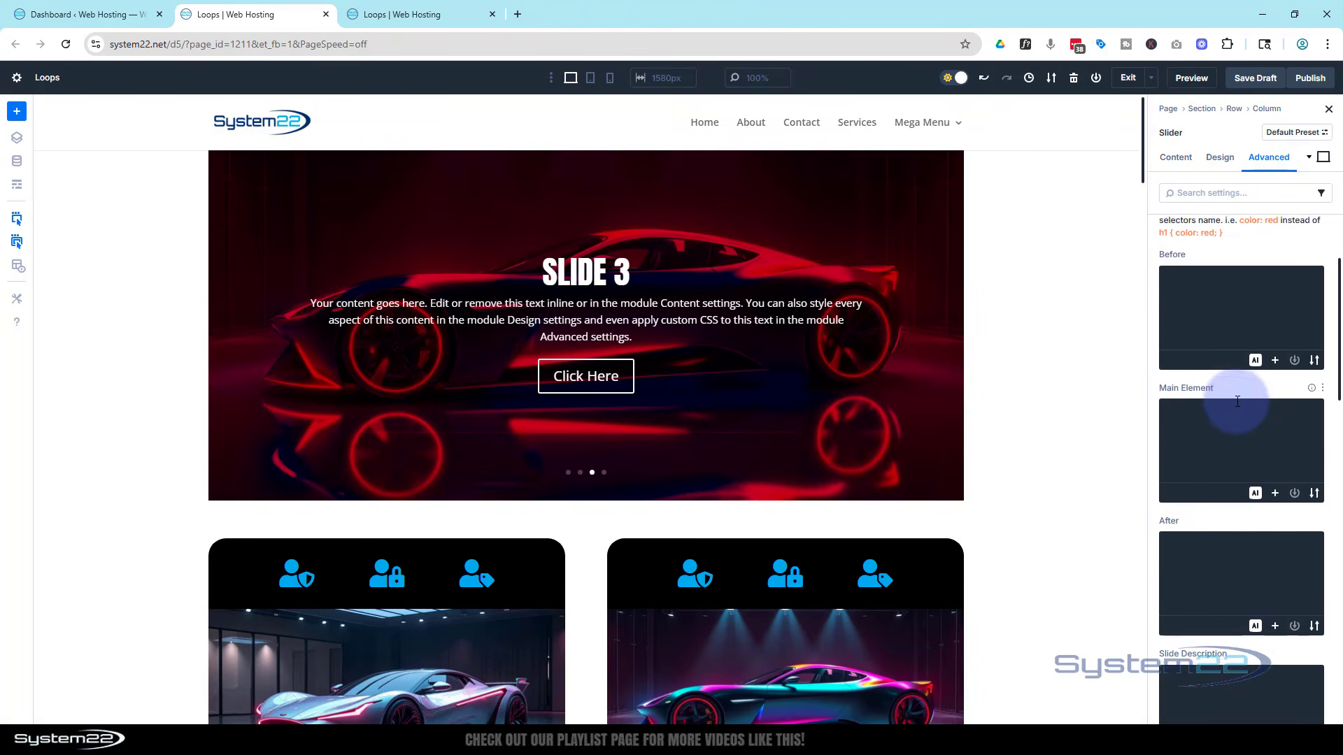
scroll(1237, 401, down, 3)
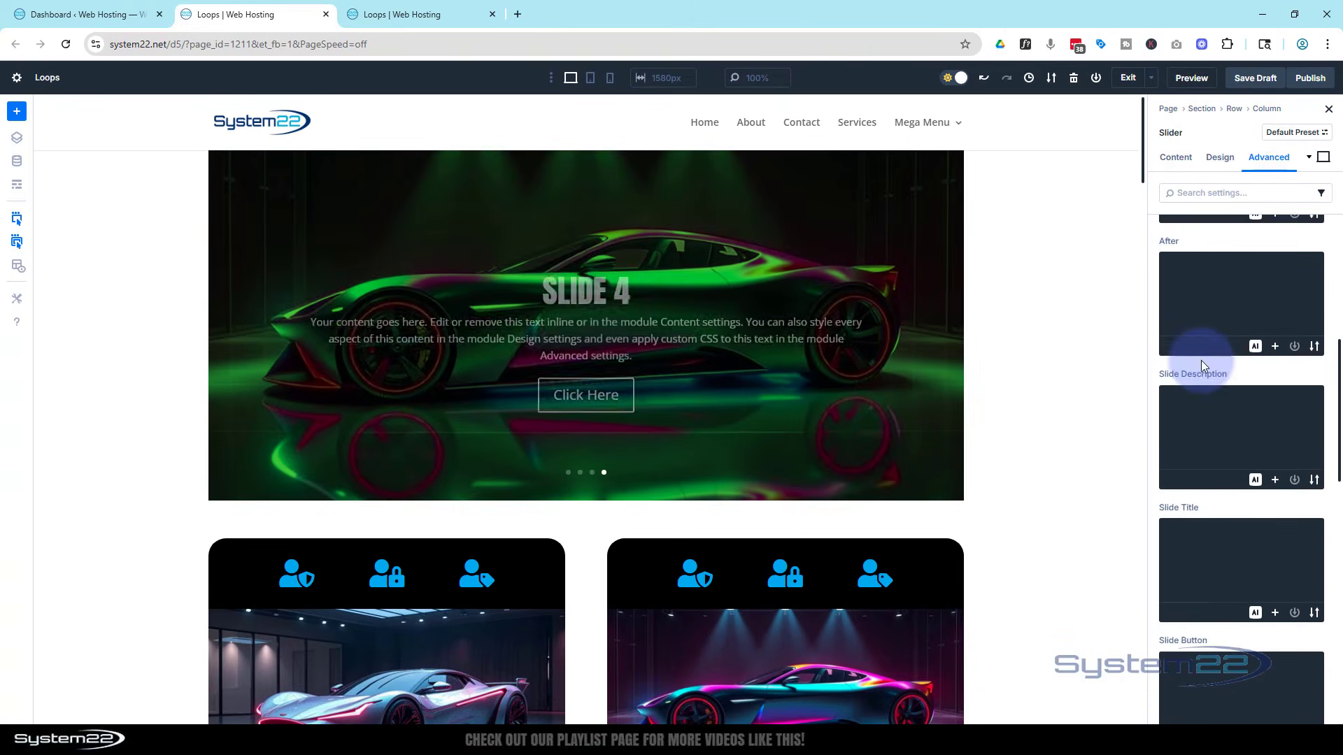
scroll(1199, 354, down, 2)
click(1185, 309)
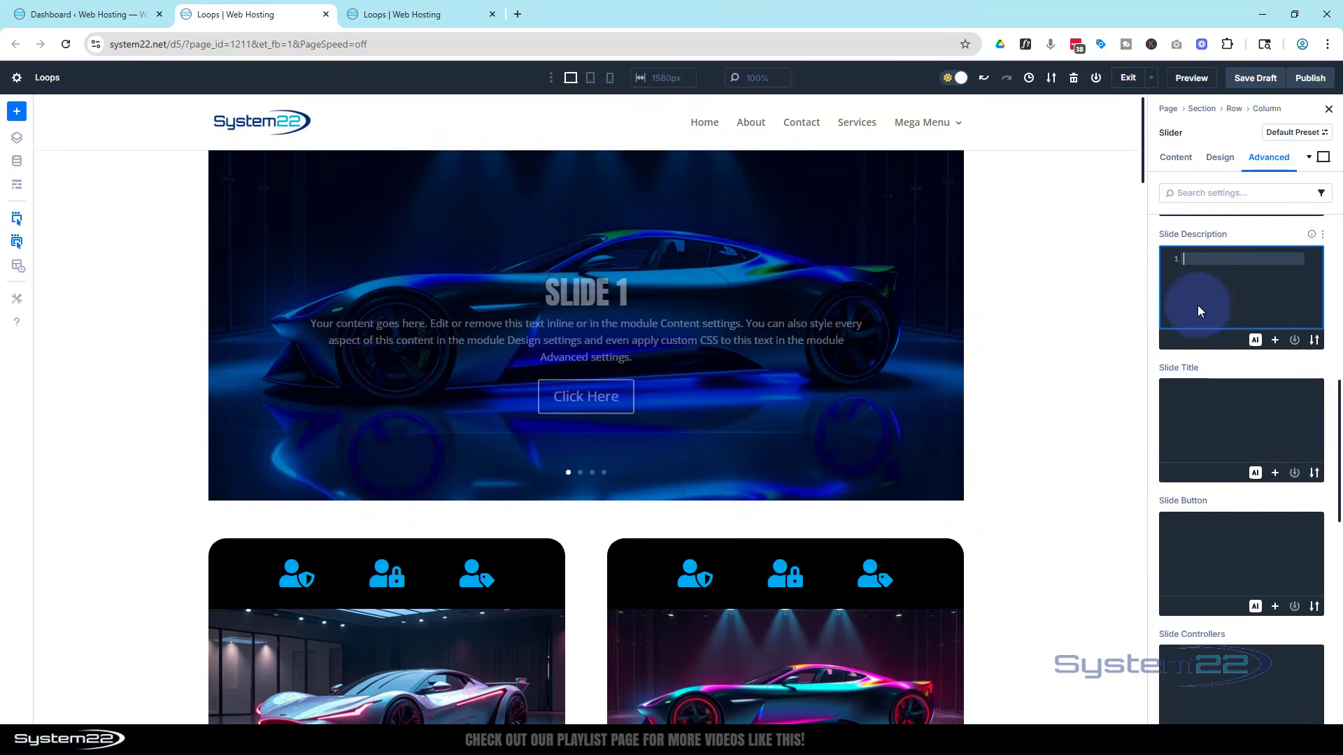
key(ctrl+v)
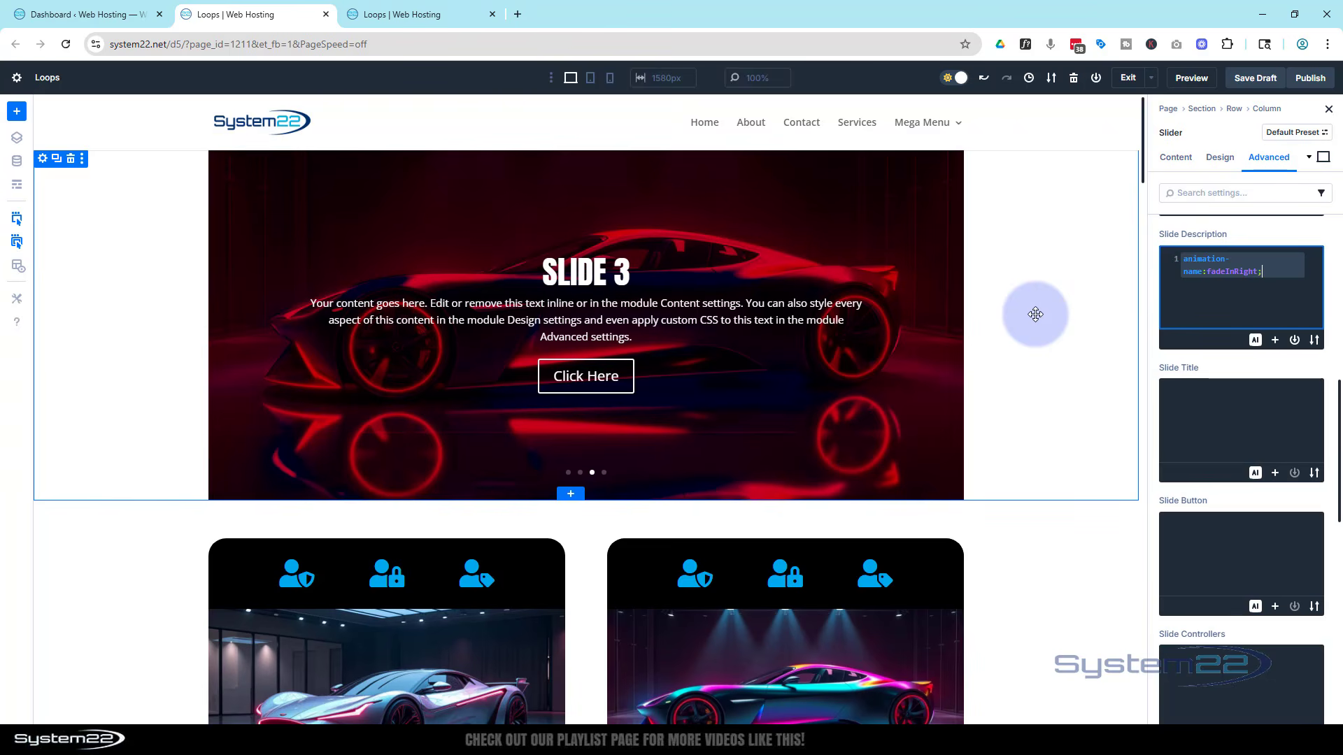
- Save the draft and check the slider-wide text animation in the page preview
click(1259, 79)
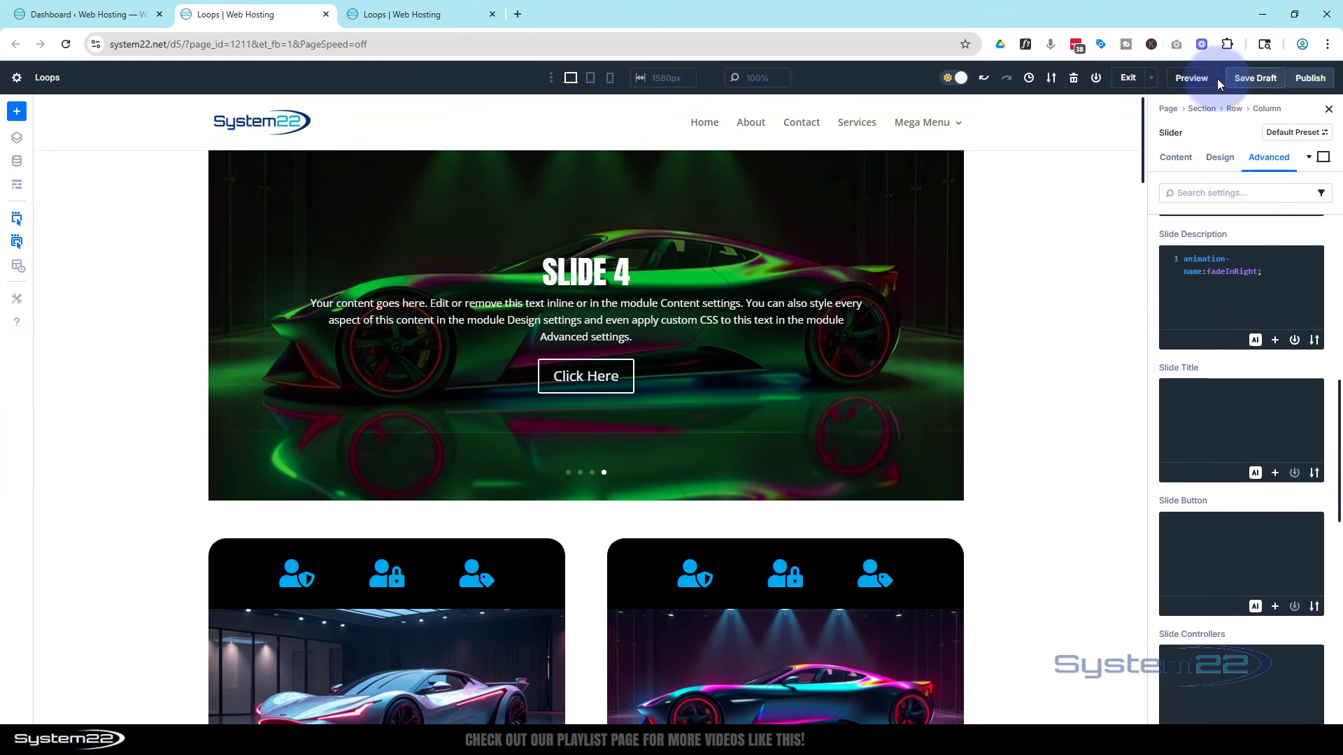
click(1190, 78)
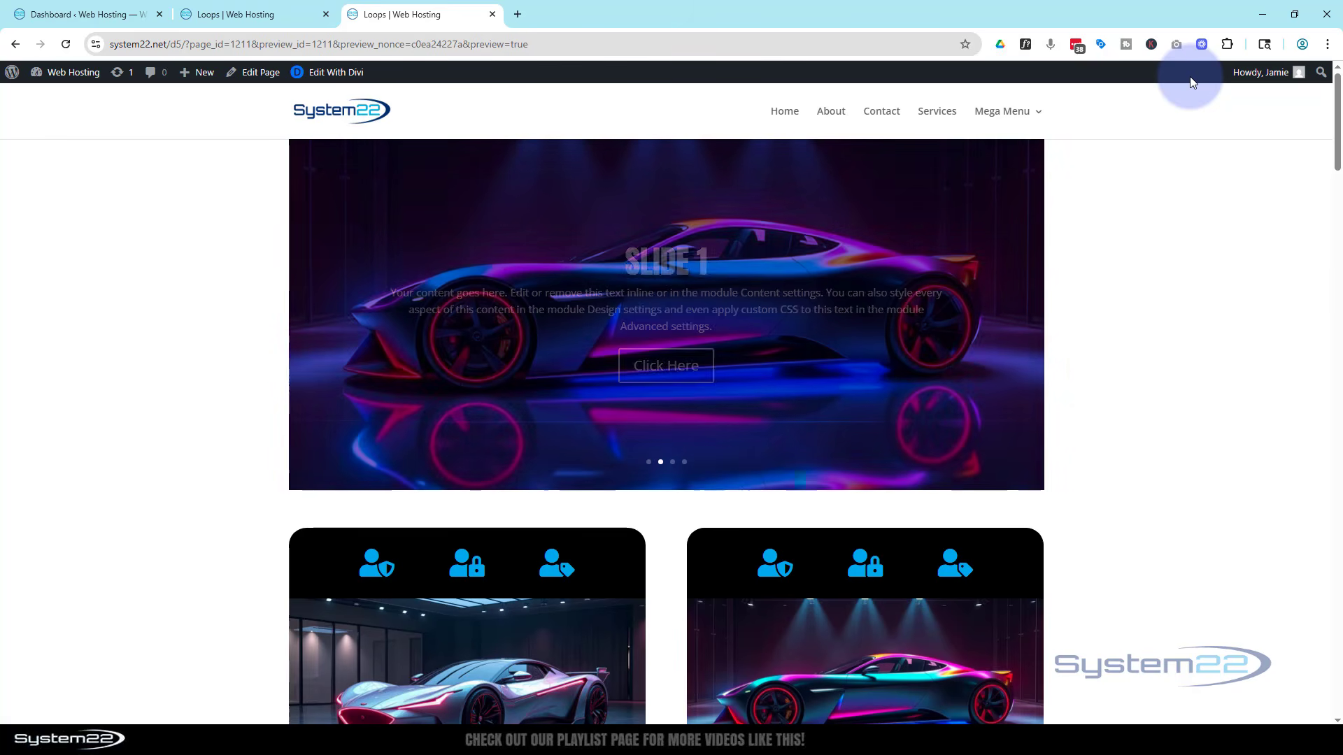
click(262, 17)
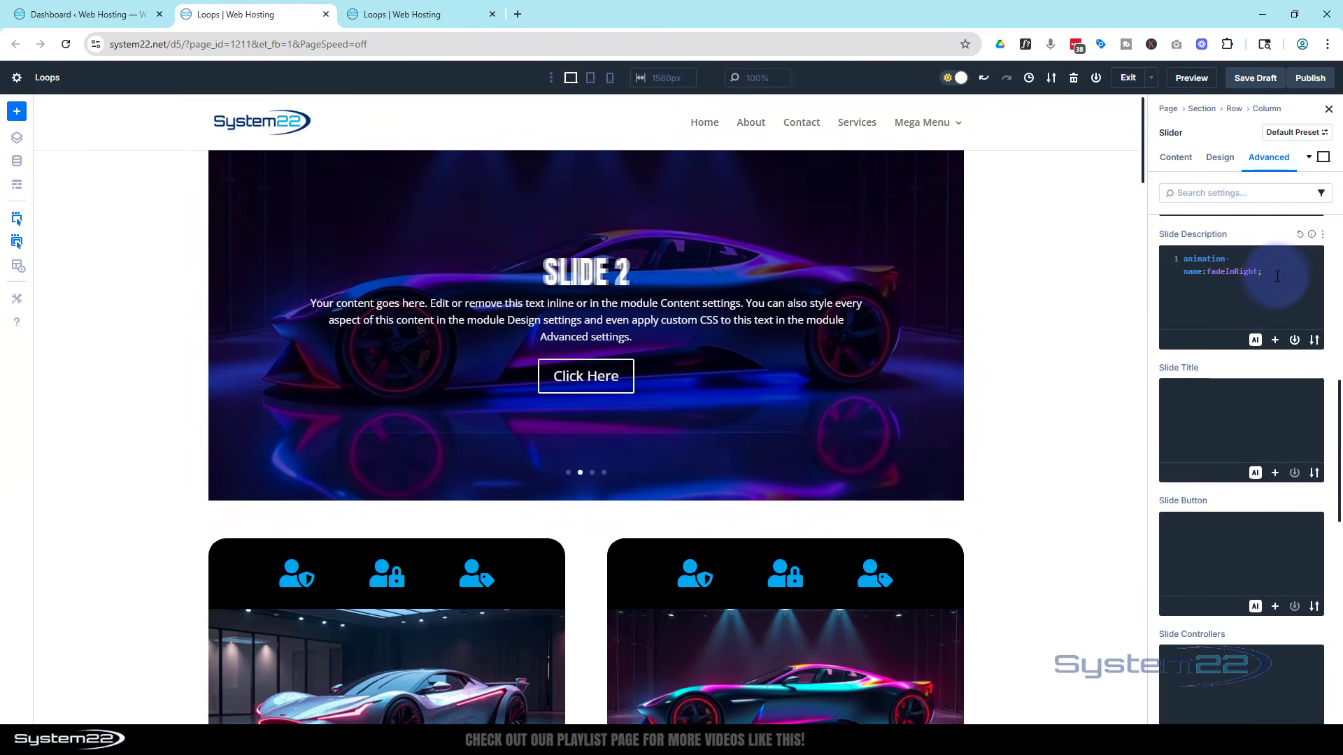
- Copy the fadeInRight line and clear it from the whole slider's Slide Description CSS
drag(1285, 278, 1192, 261)
key(ctrl+c)
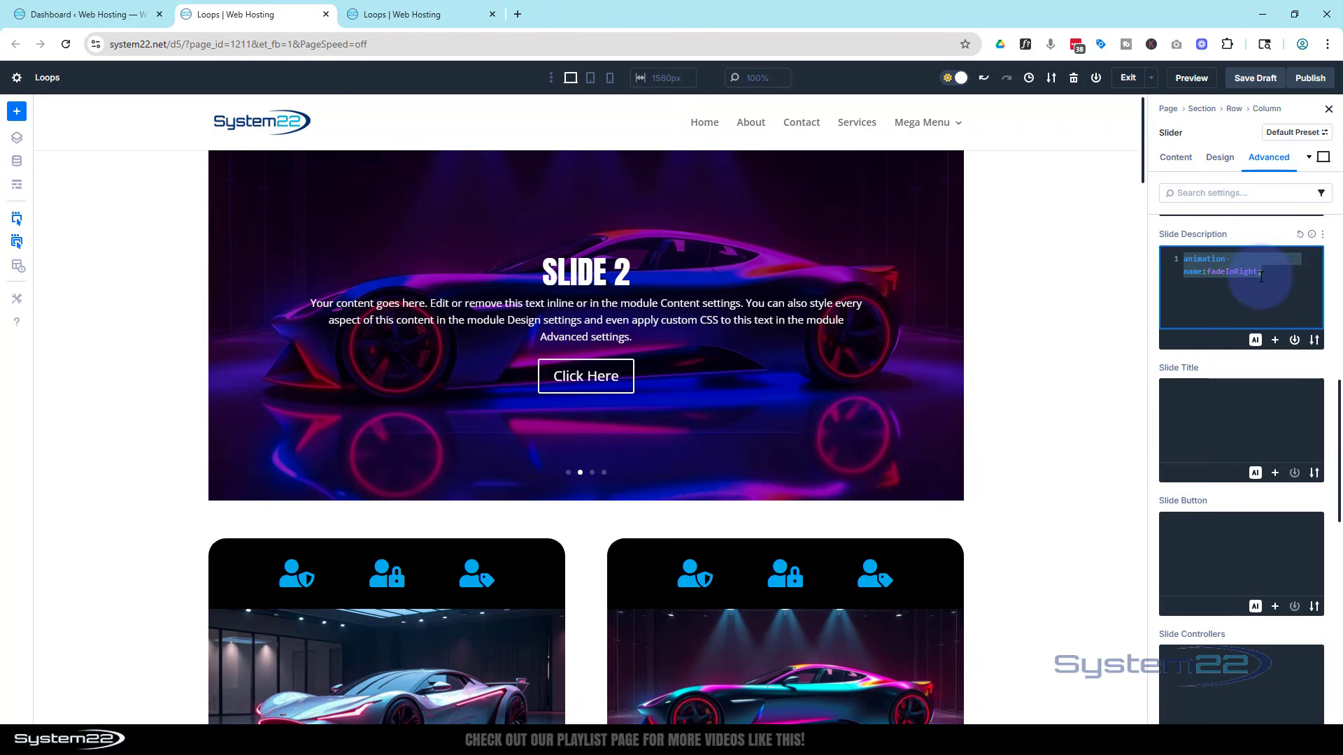
key(BackSpace)
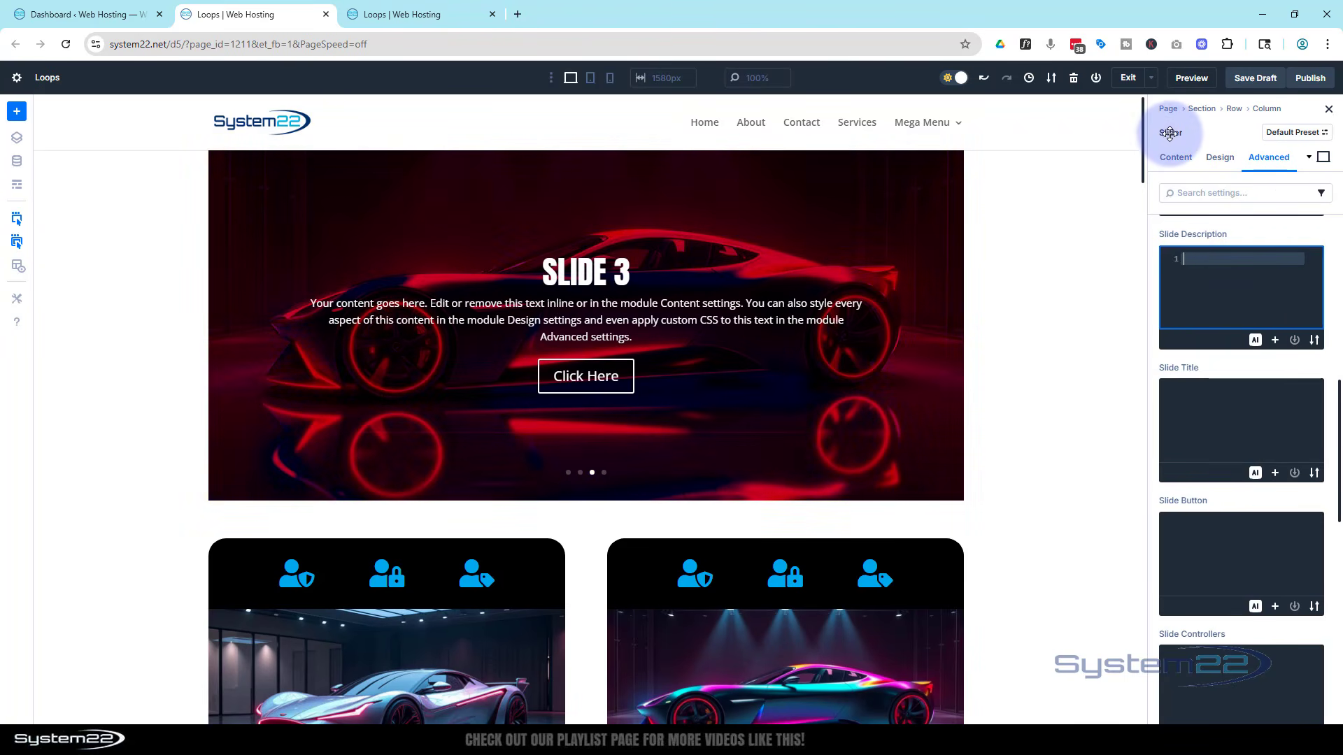
- Add animation-name:fadeInRight; to the custom CSS of Slide 1's Slide Description element
click(1175, 157)
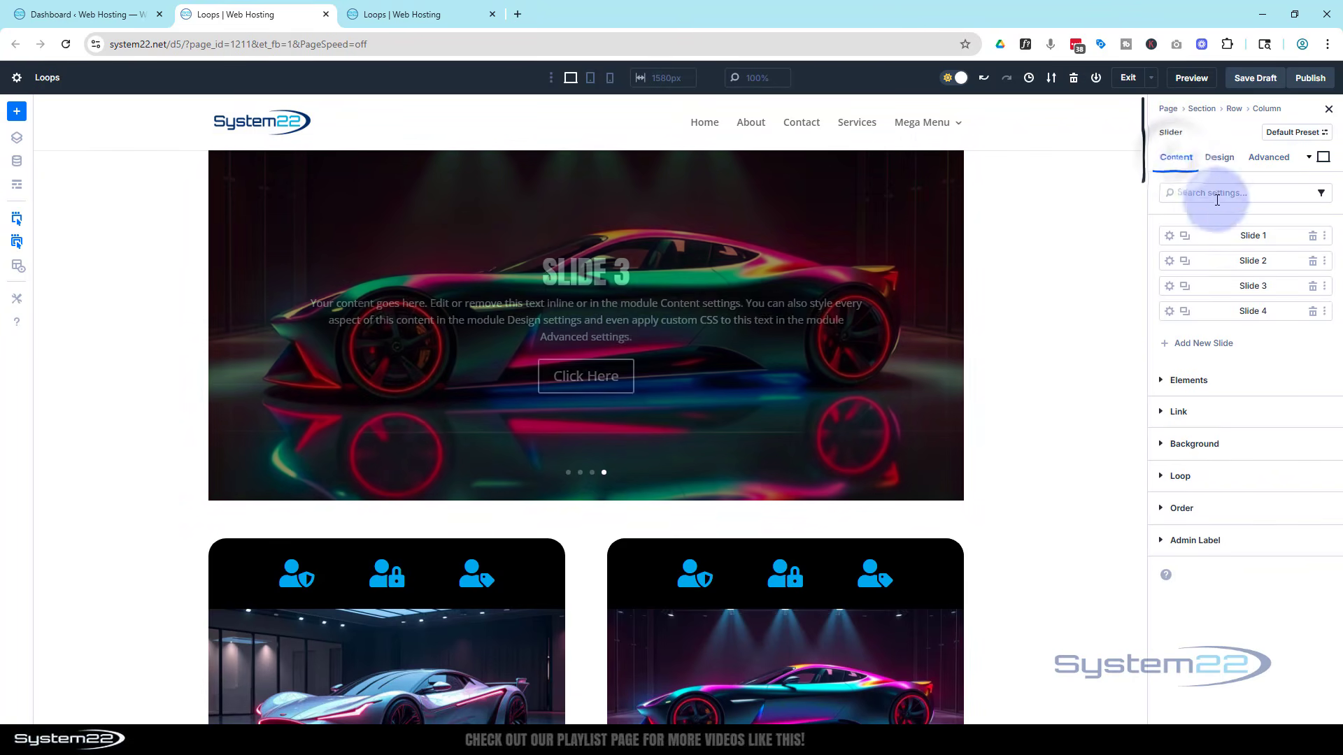
click(1169, 236)
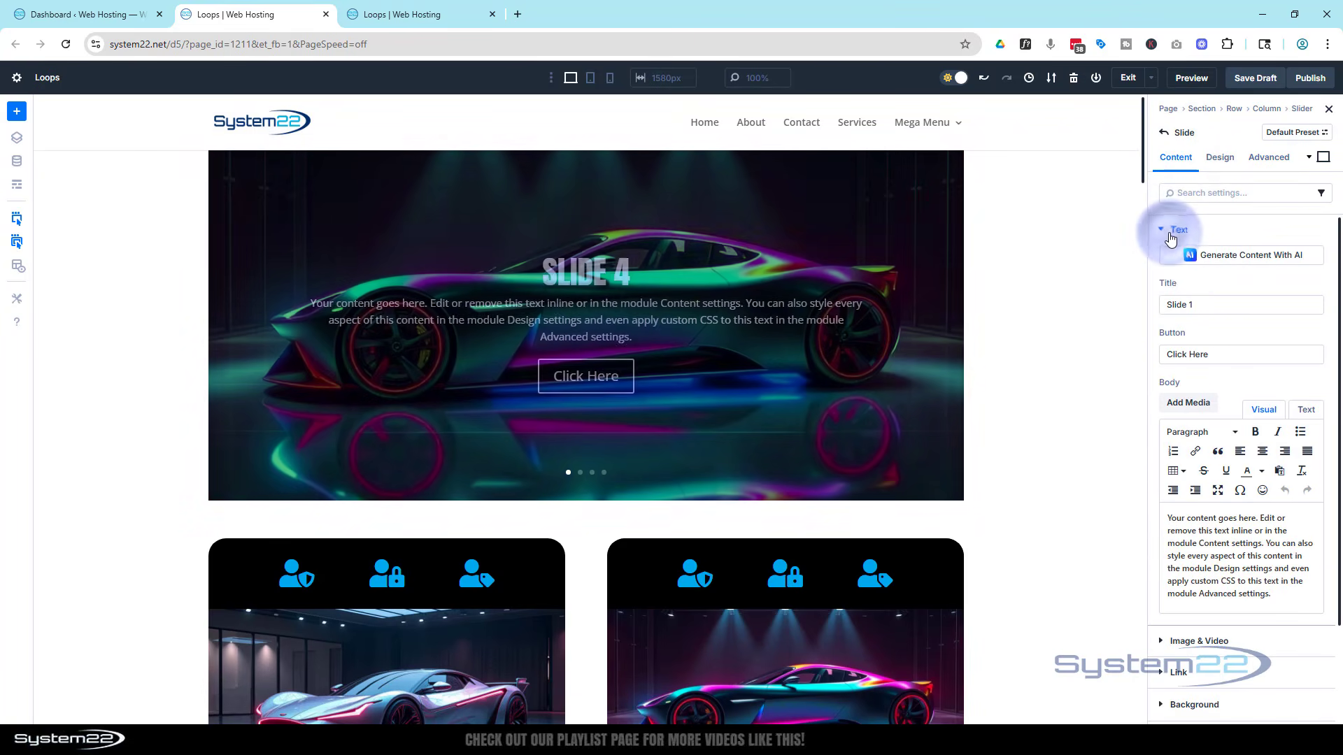
click(1270, 158)
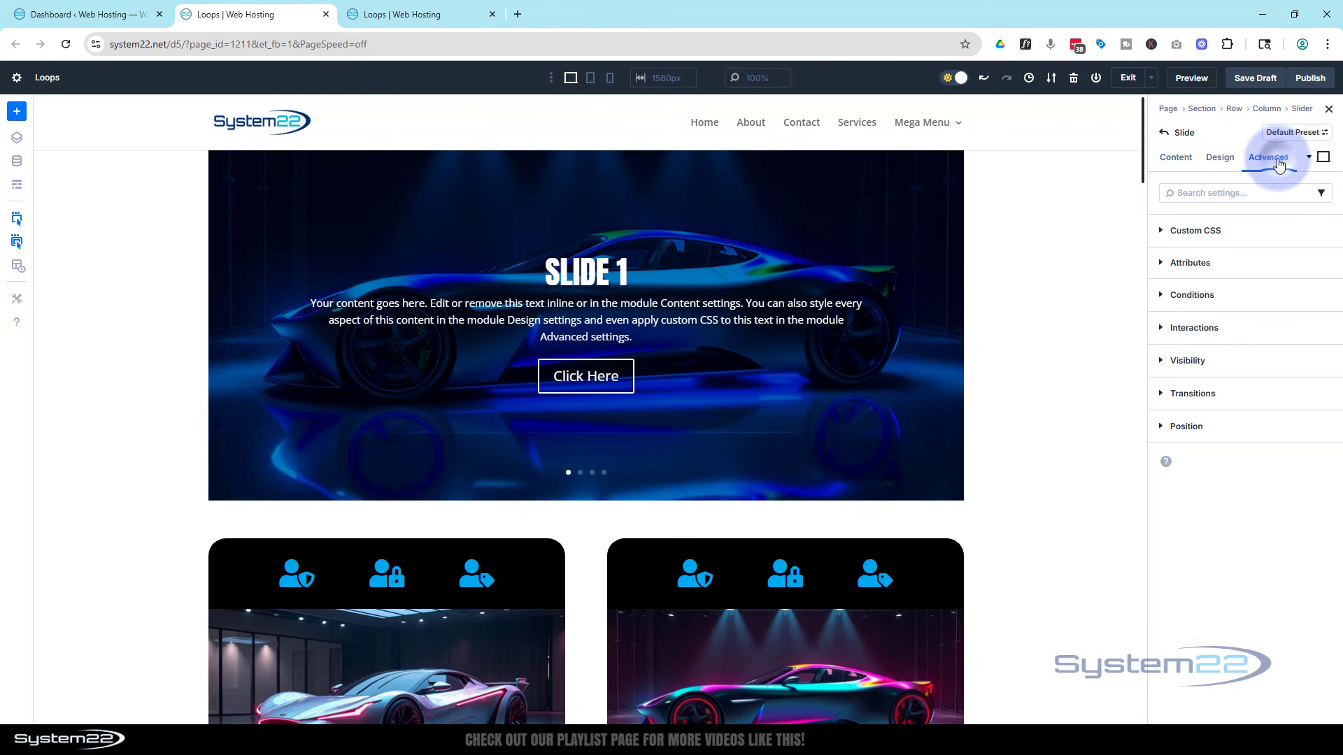
click(1279, 236)
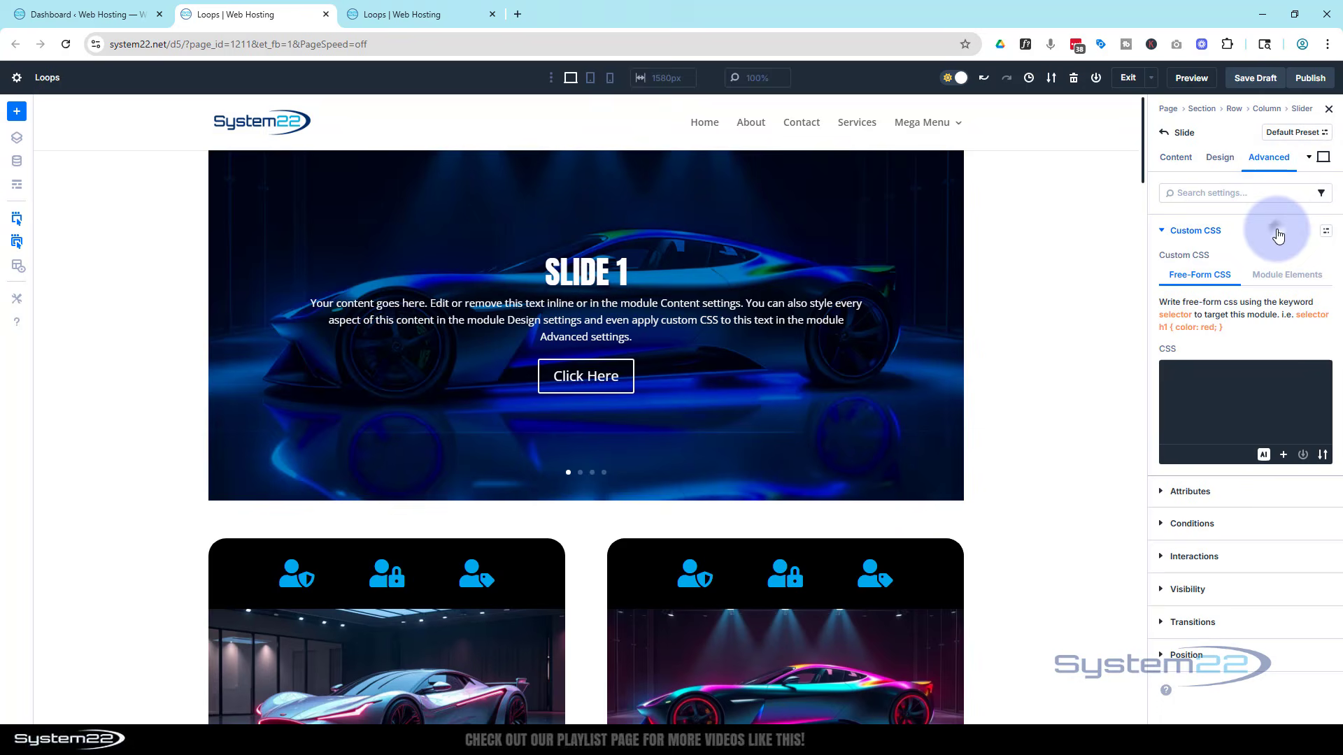
click(1291, 280)
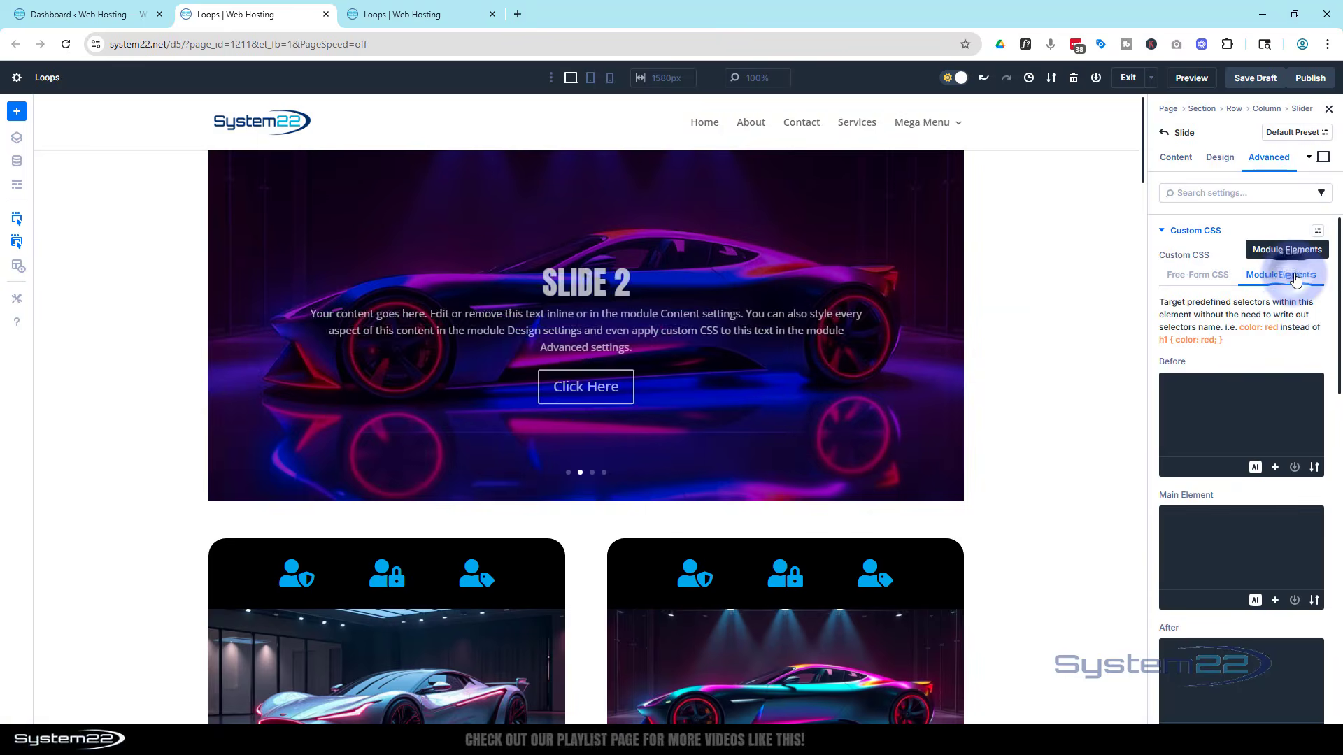
scroll(1220, 389, down, 4)
scroll(1221, 389, down, 2)
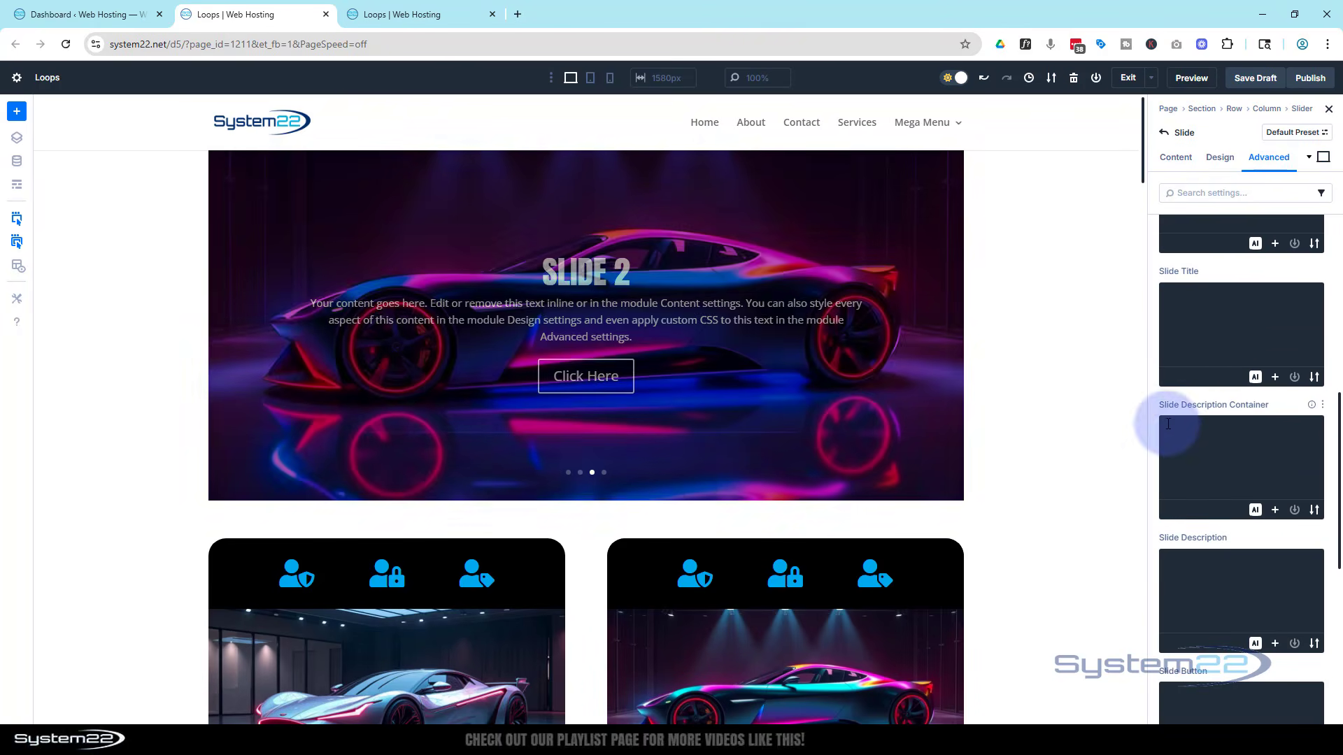
scroll(1229, 461, down, 1)
scroll(1229, 461, down, 1)
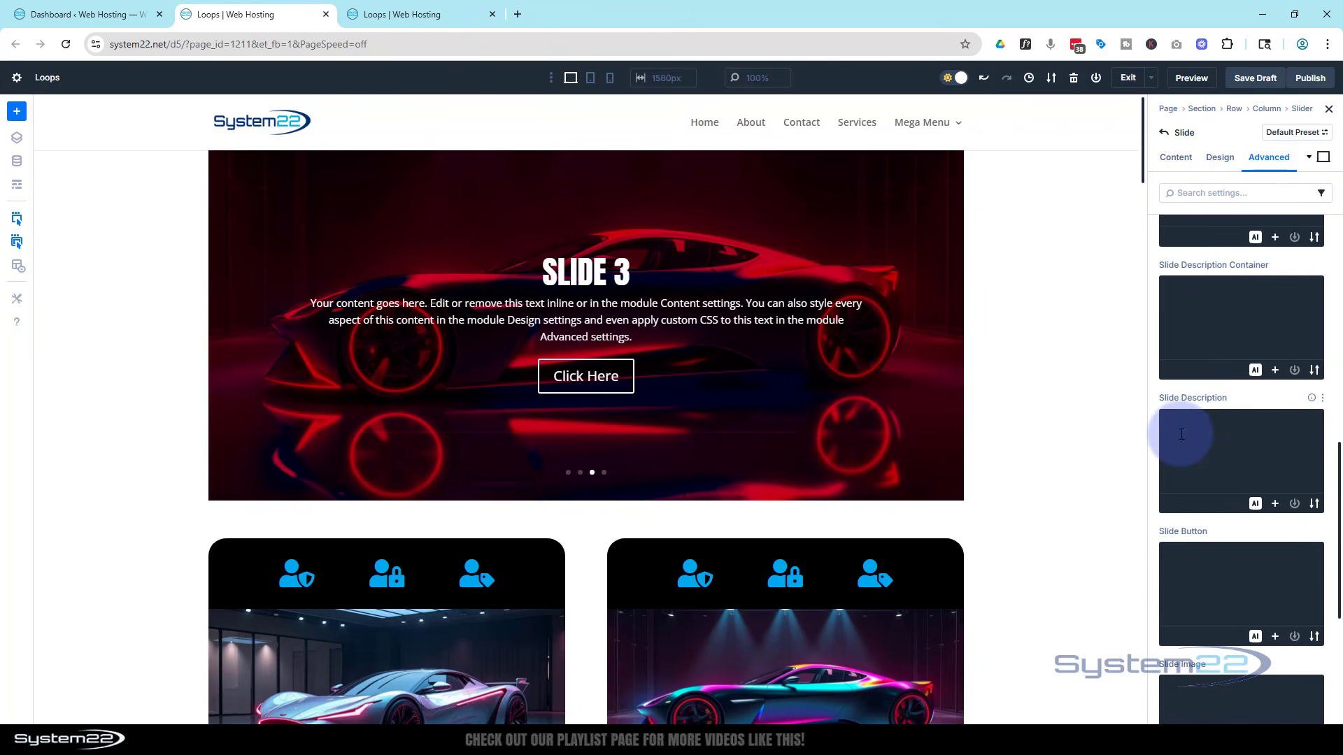
key(ctrl+v)
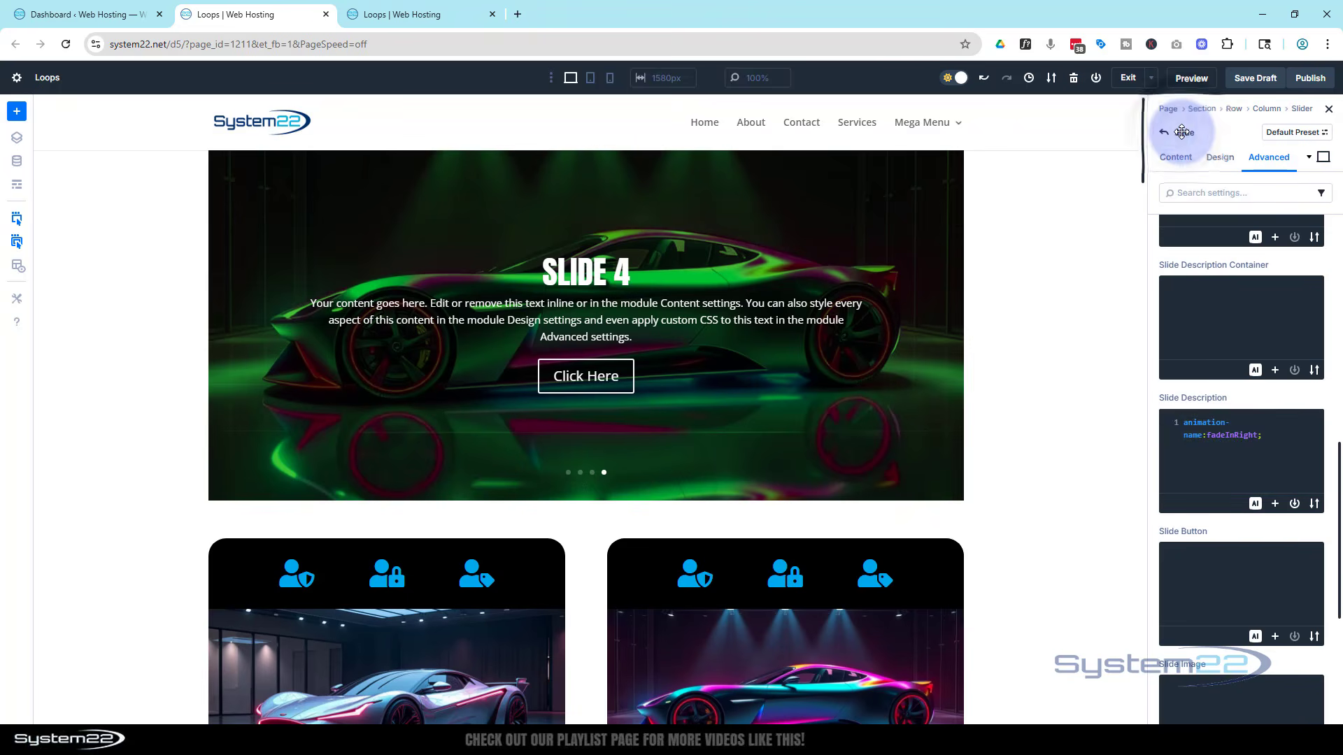
click(1165, 130)
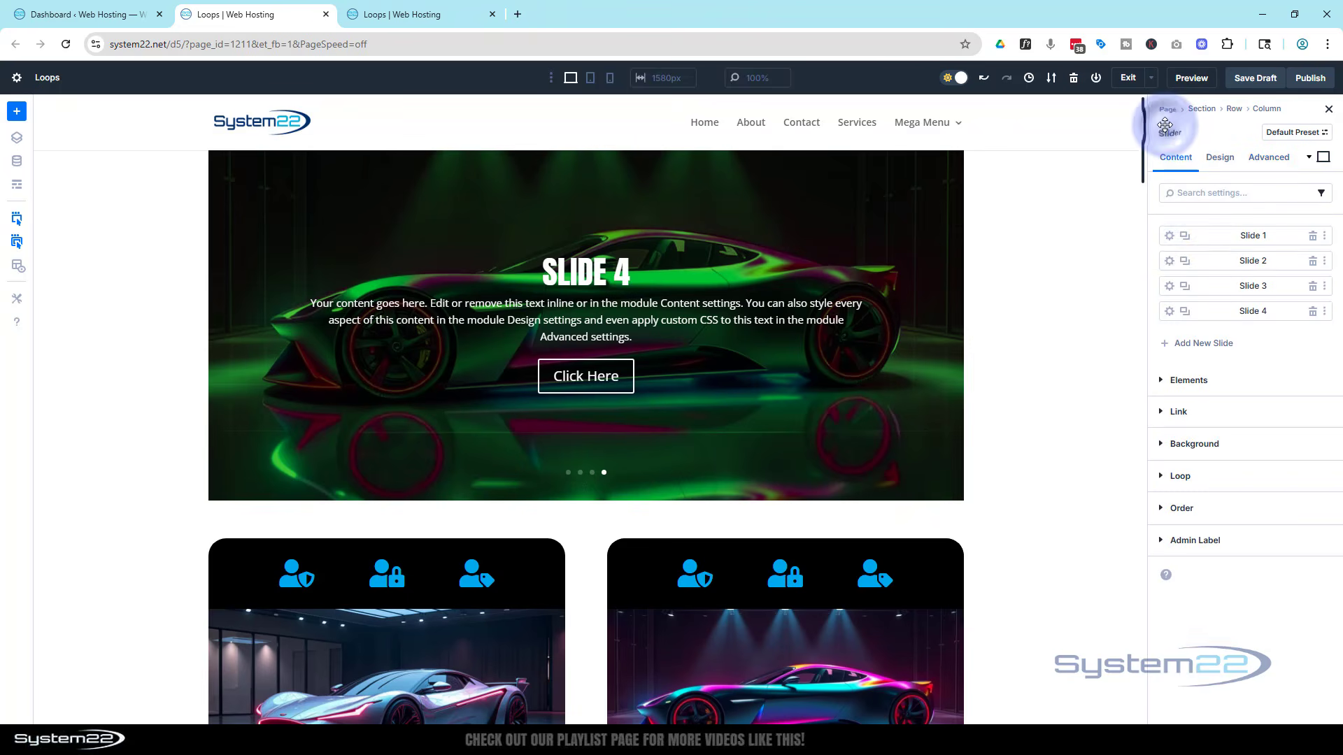
- Add animation-name:fadeInLeft; to the custom CSS of Slide 2's Slide Description element
click(1169, 261)
click(1277, 162)
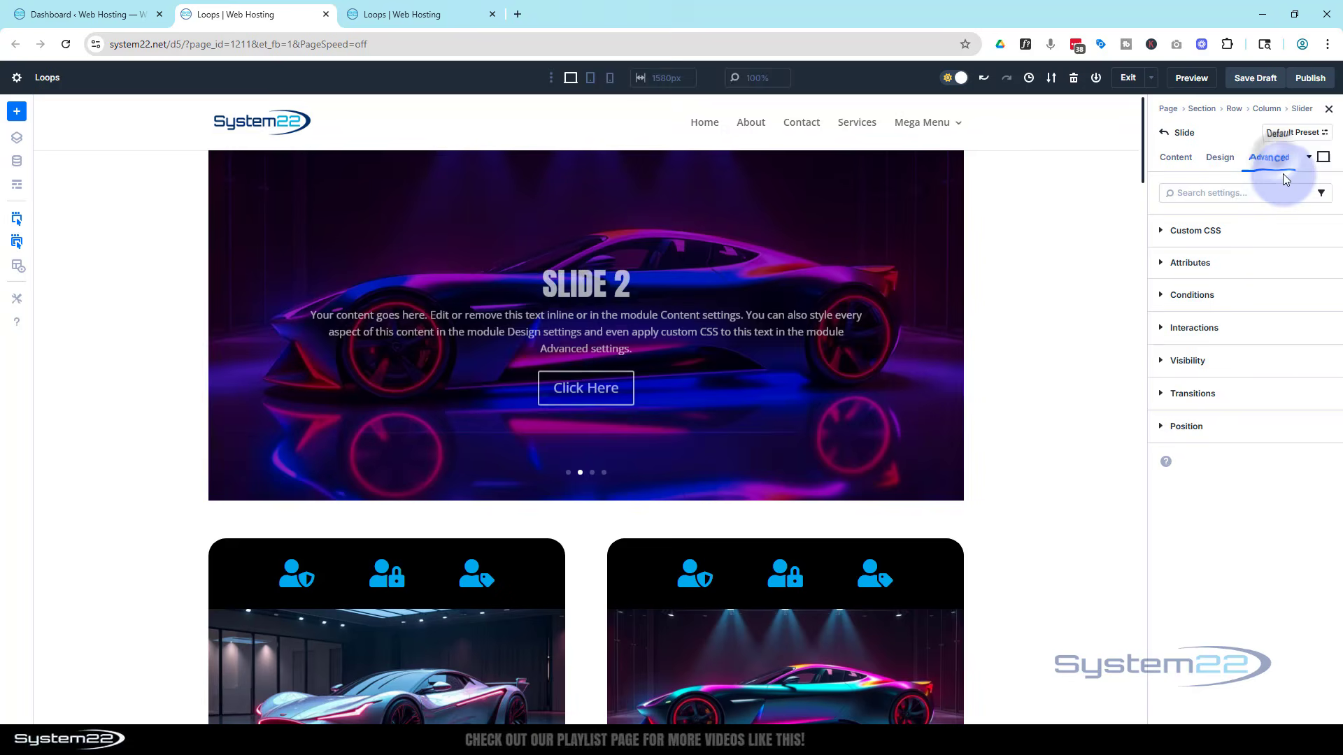
click(1252, 232)
click(1294, 277)
scroll(1274, 418, down, 7)
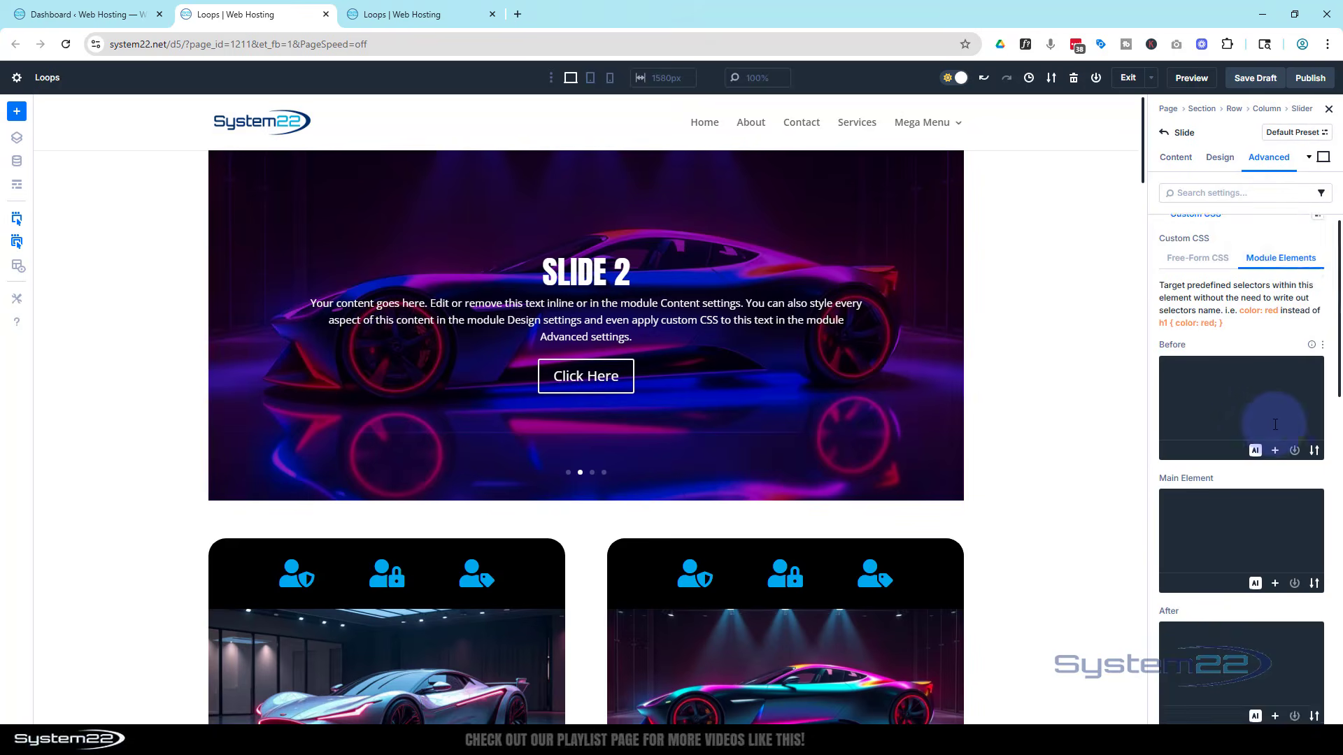
scroll(1274, 417, down, 2)
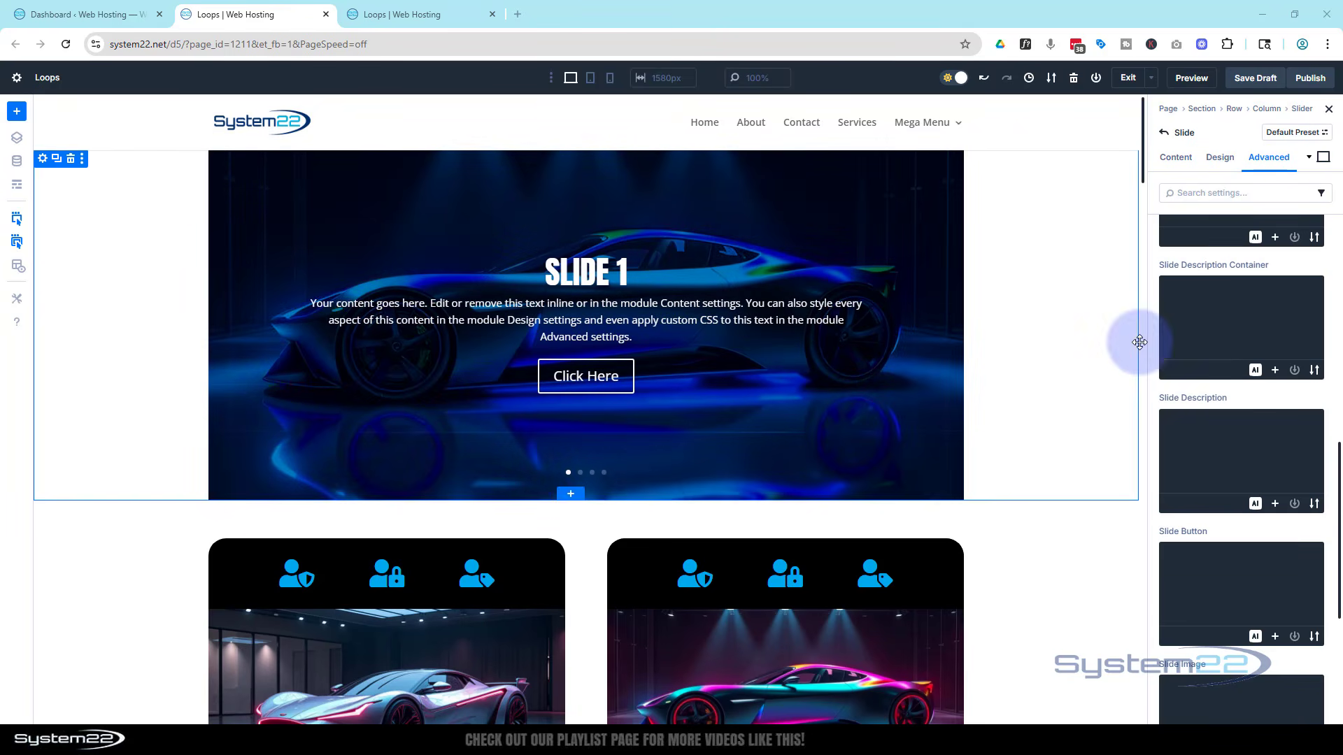
click(1202, 443)
text(animation-name:fadeInLeft;)
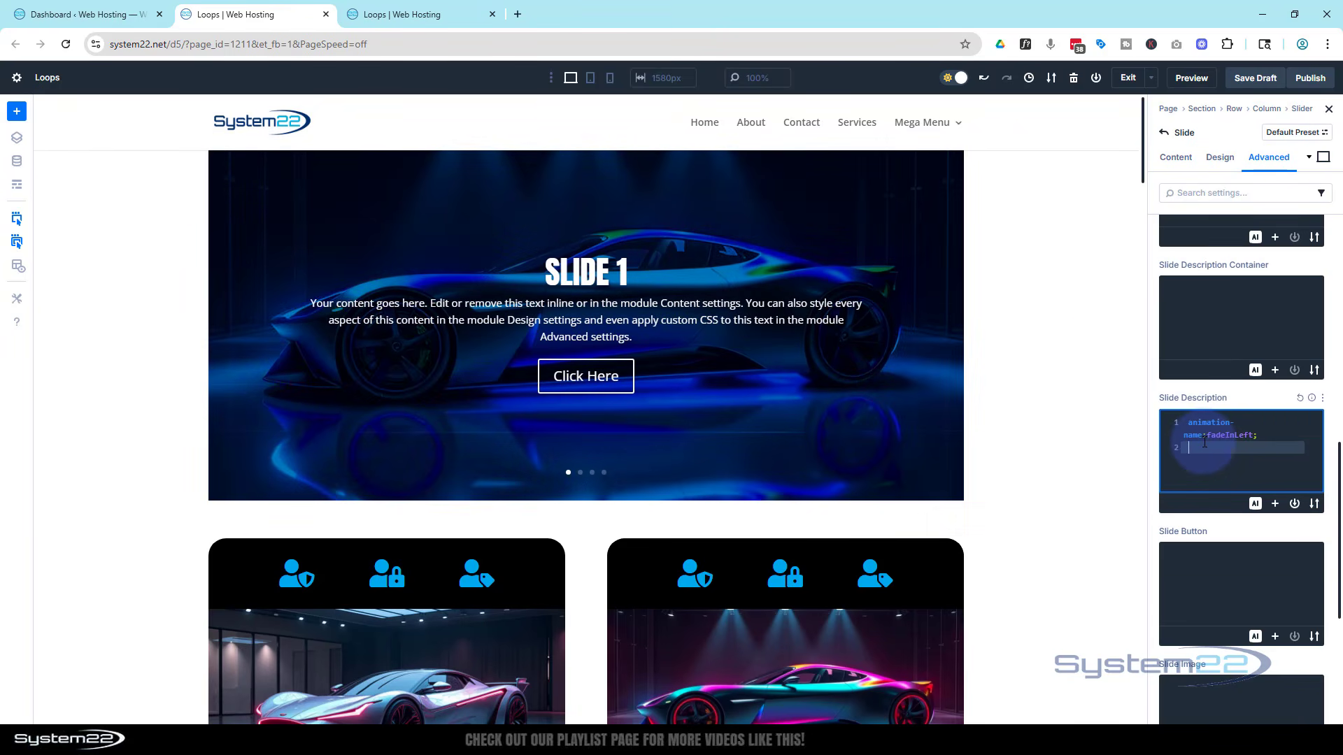
click(1165, 132)
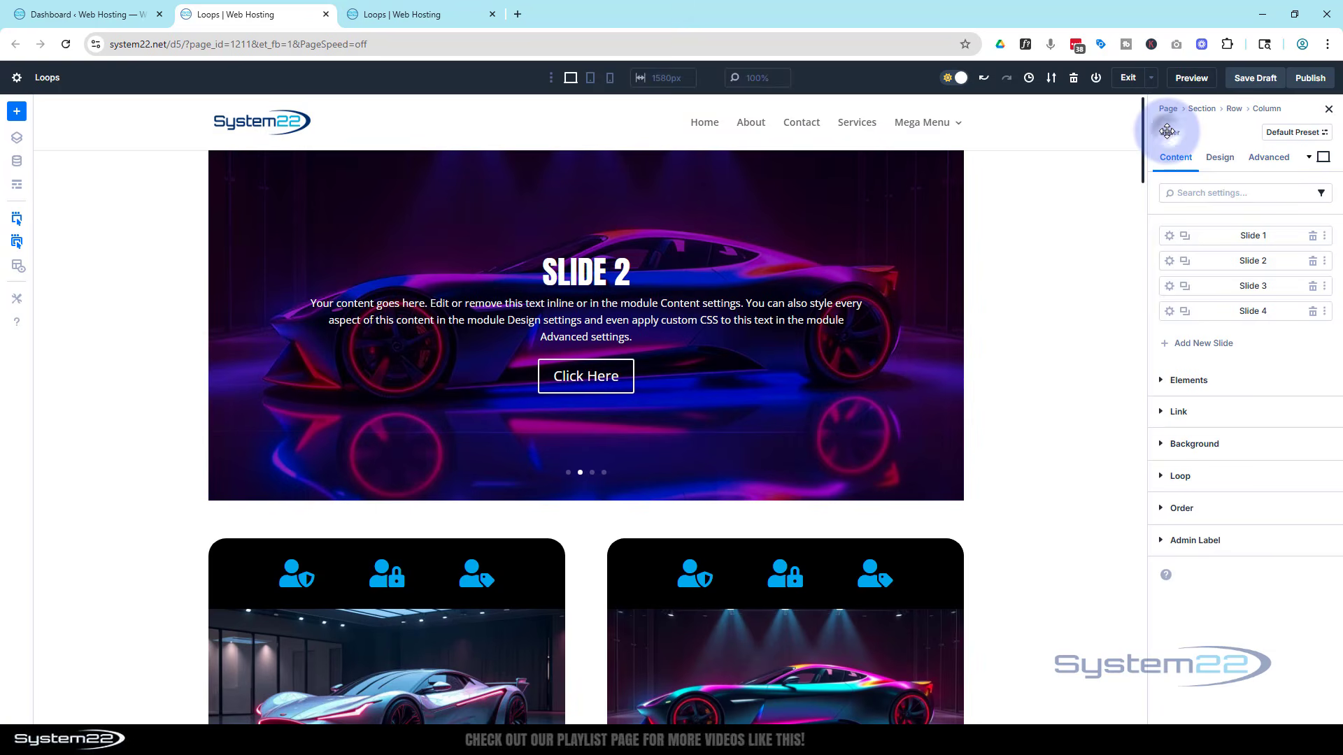
- Add animation-name:fadeInBottom; to the custom CSS of Slide 3's Slide Description element
click(1167, 287)
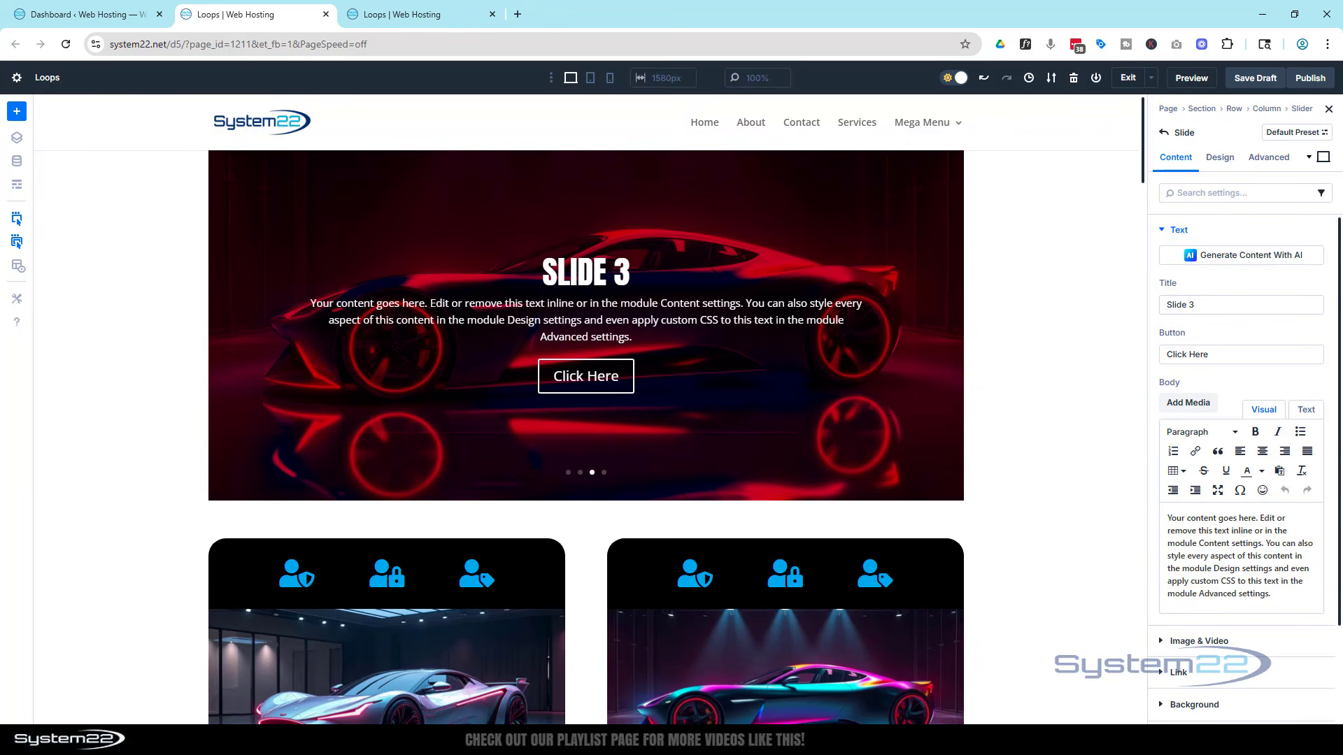
click(1276, 162)
click(1241, 231)
click(1284, 279)
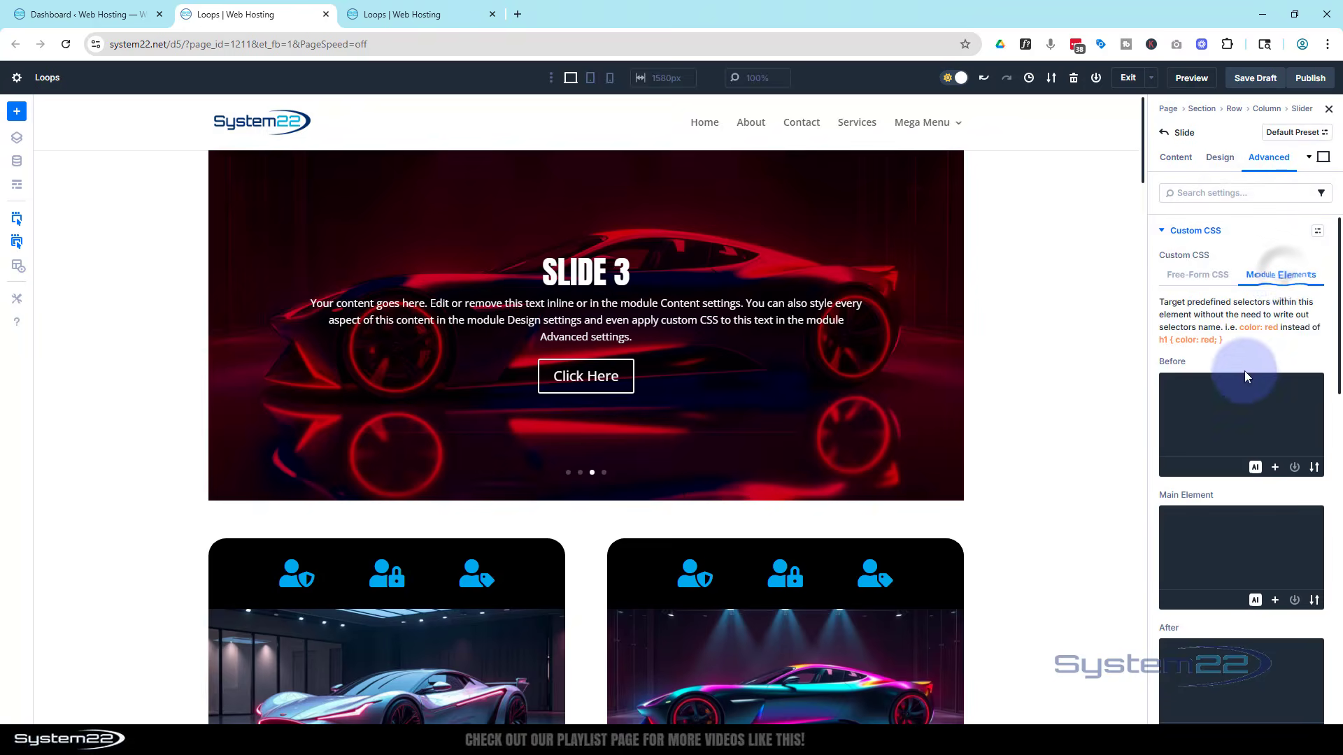
scroll(1244, 370, down, 8)
click(1197, 515)
text(animation-name:fadeInBottom;)
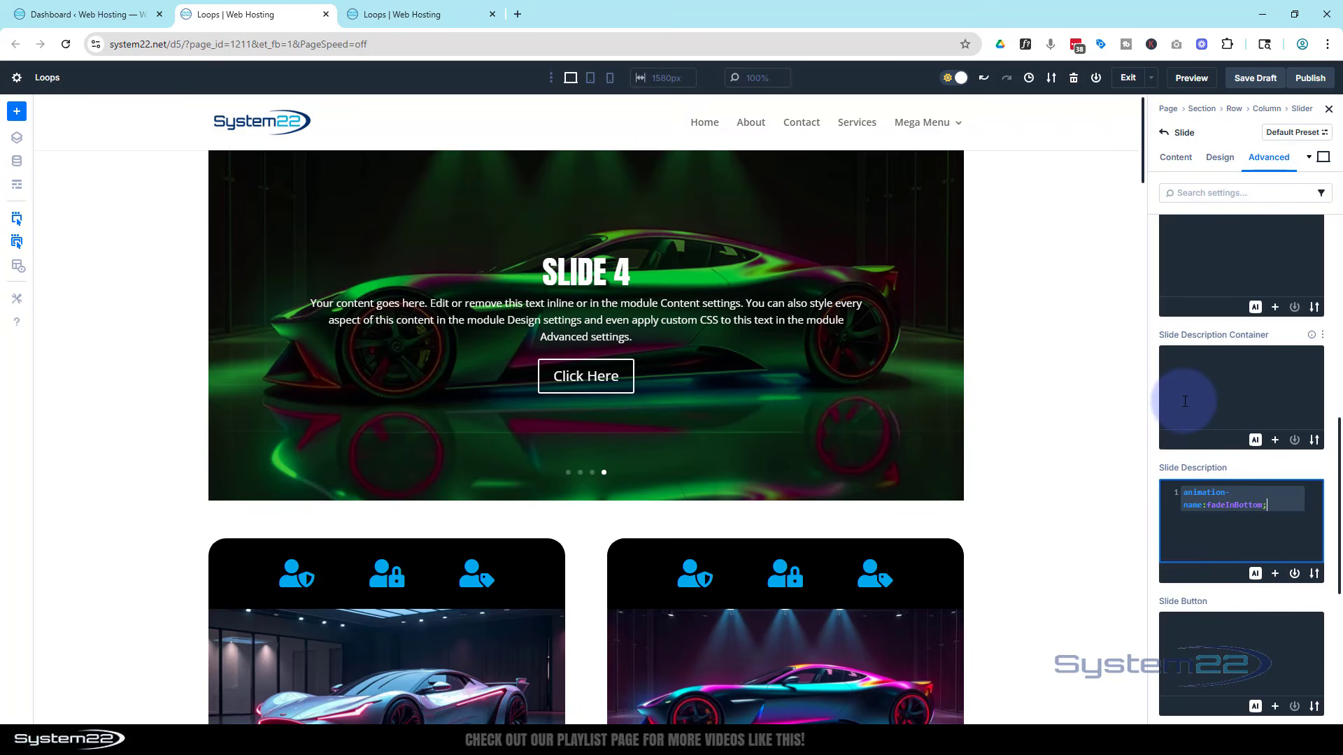
click(1163, 132)
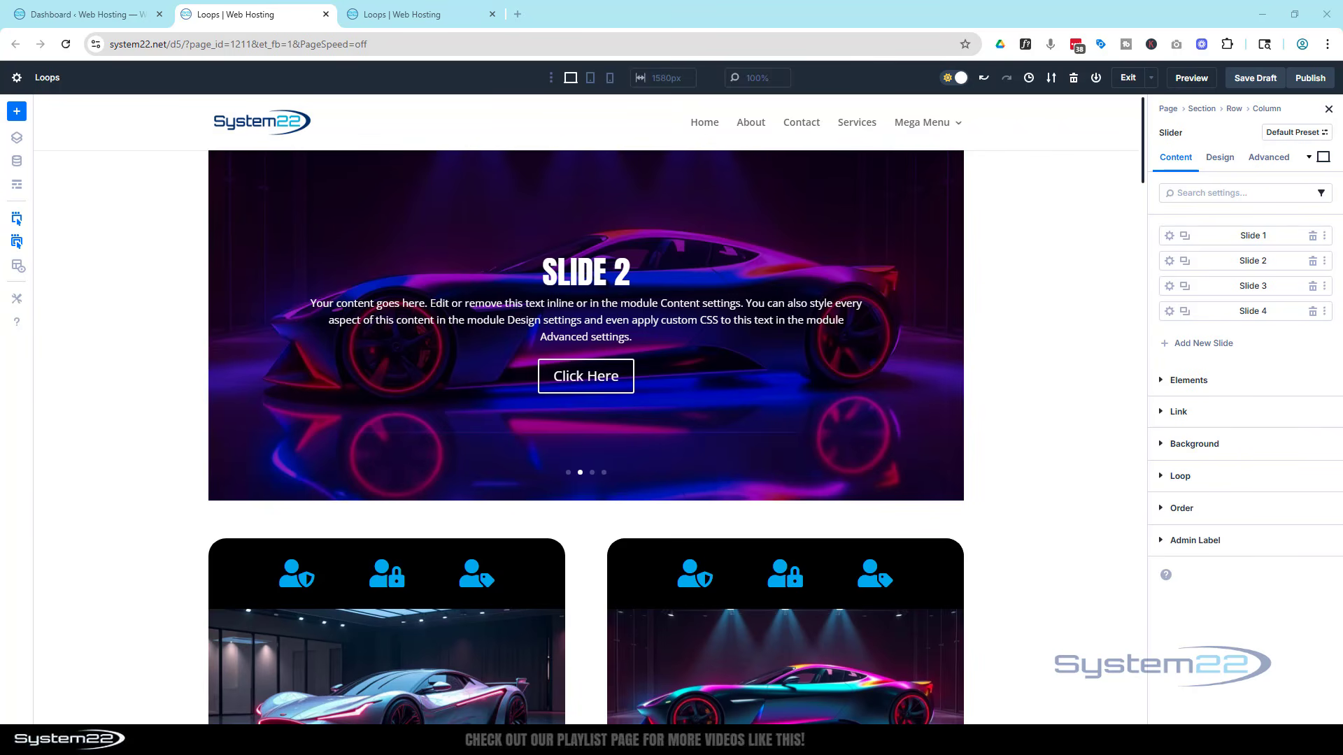
- Add animation-name:flipInX; to the custom CSS of Slide 4's Slide Description element
click(1169, 310)
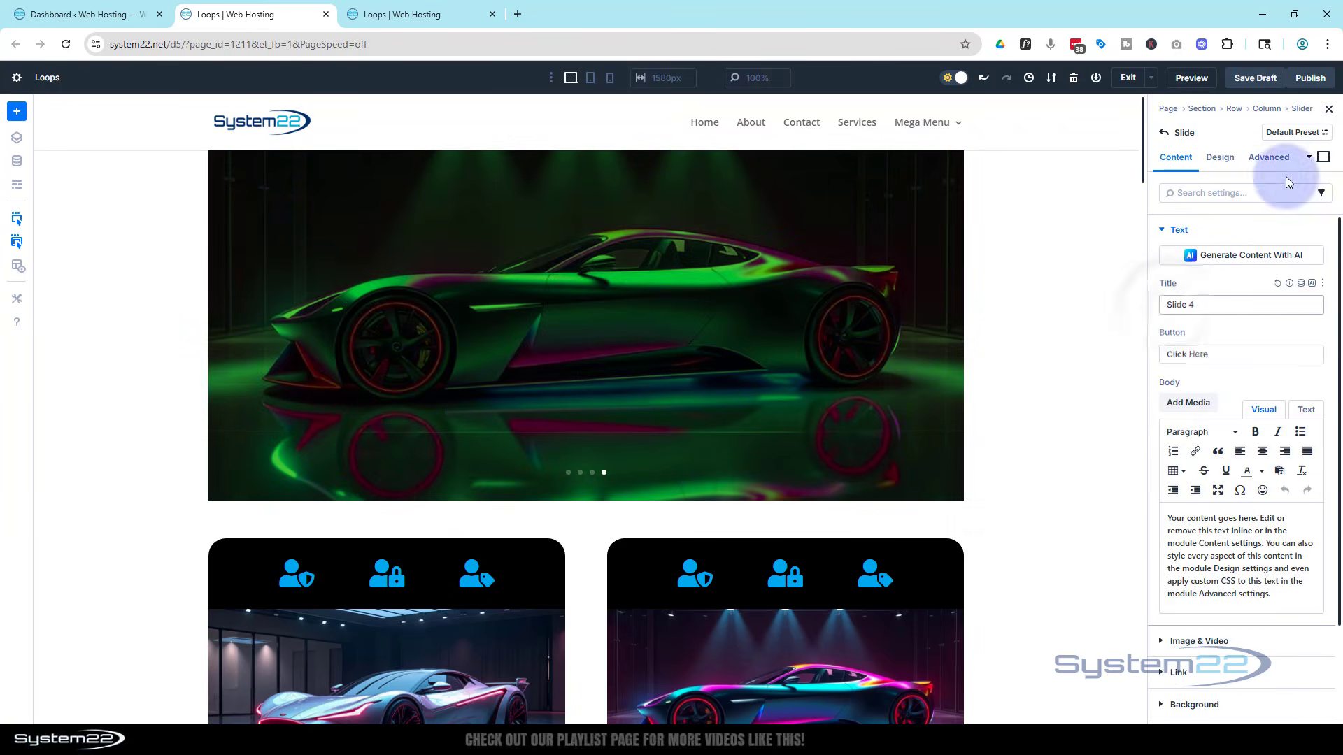
click(1267, 156)
click(1269, 231)
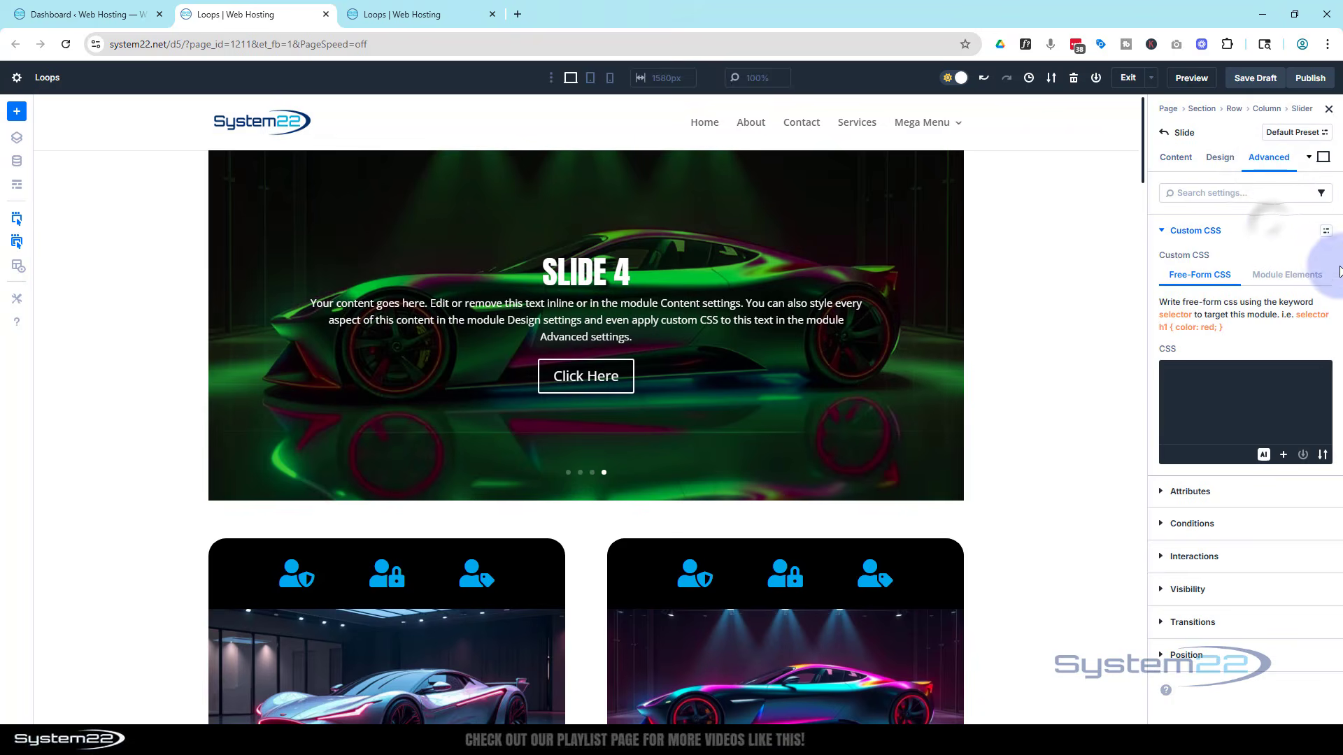
click(1287, 275)
scroll(1287, 293, down, 6)
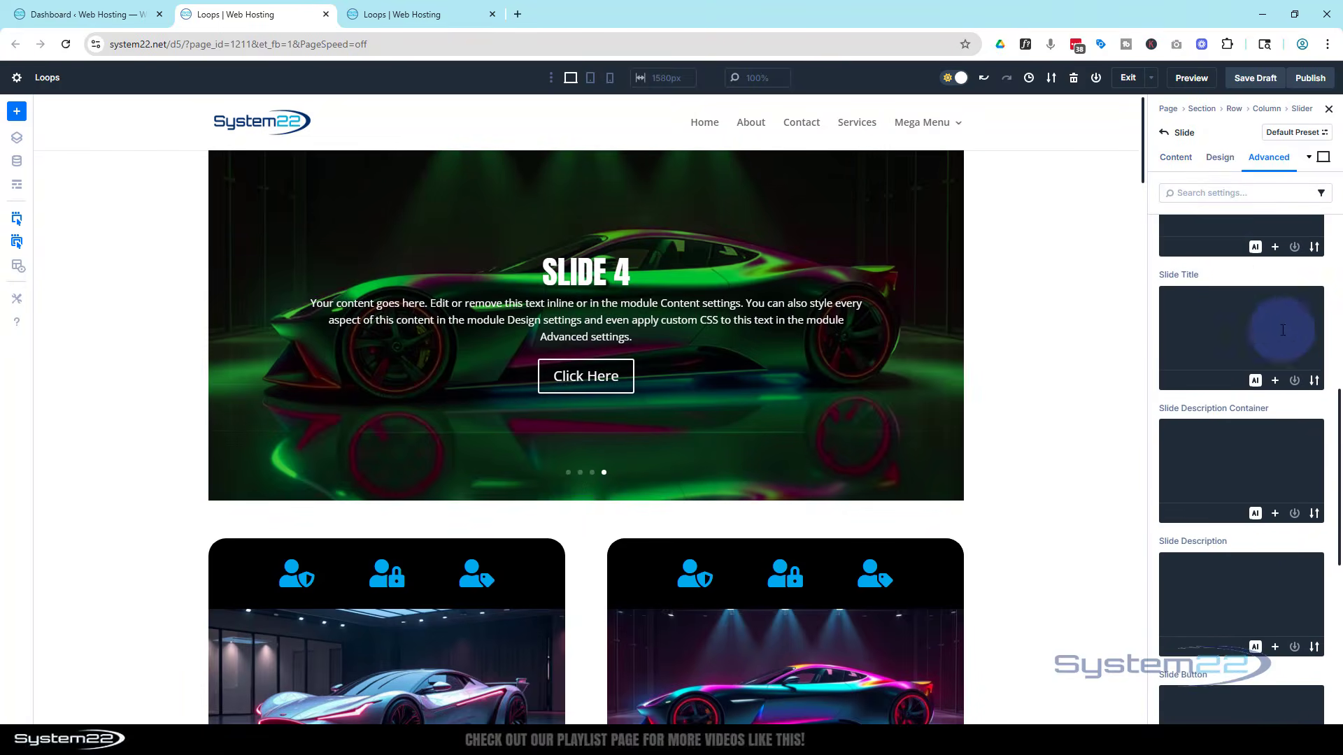
click(1189, 563)
text(animation-name:flipInX;)
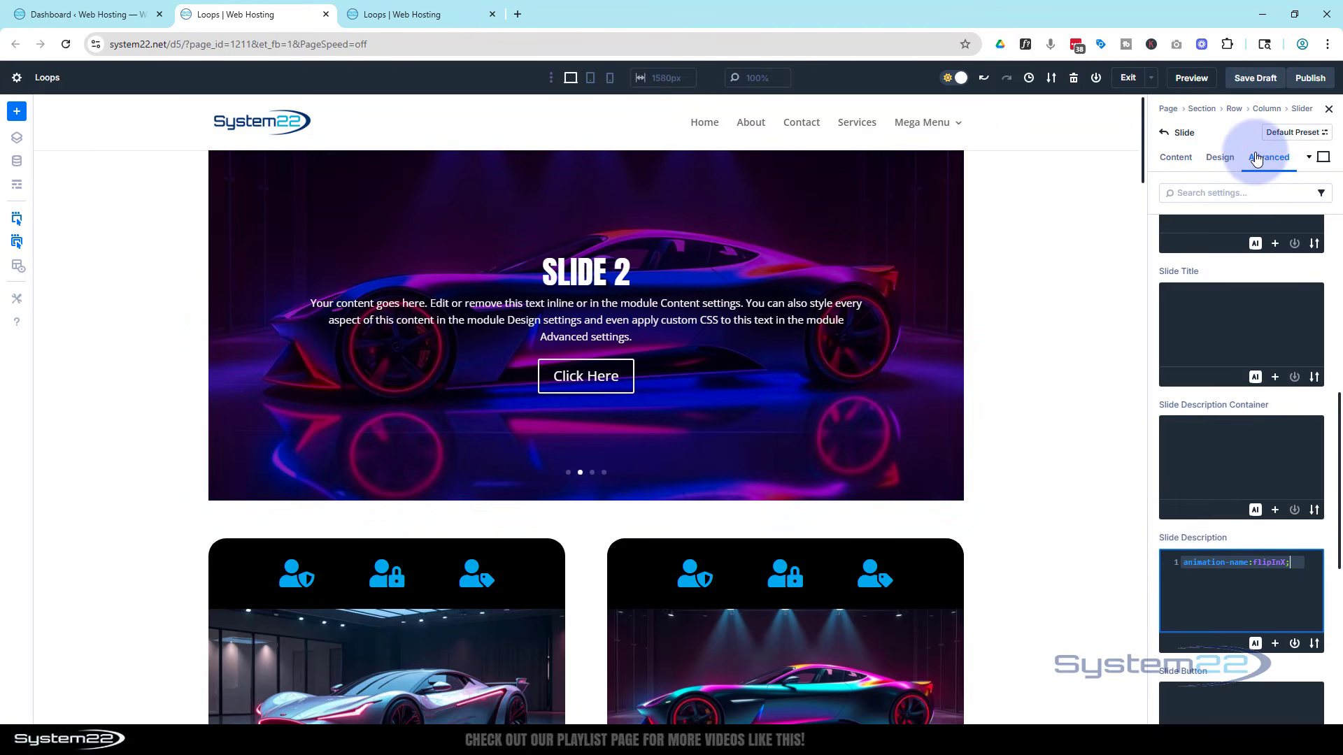
- Save the draft and preview the page with the individual slide animations
click(1243, 78)
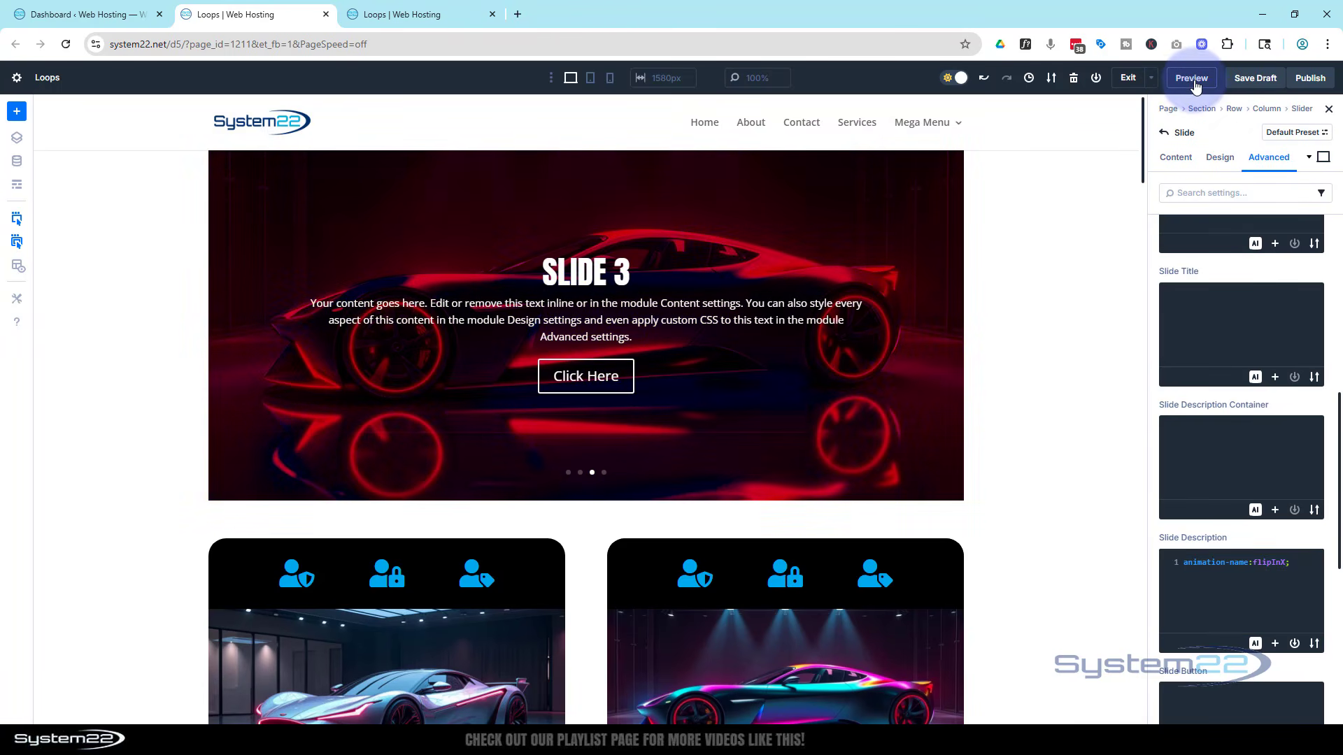
click(1193, 79)
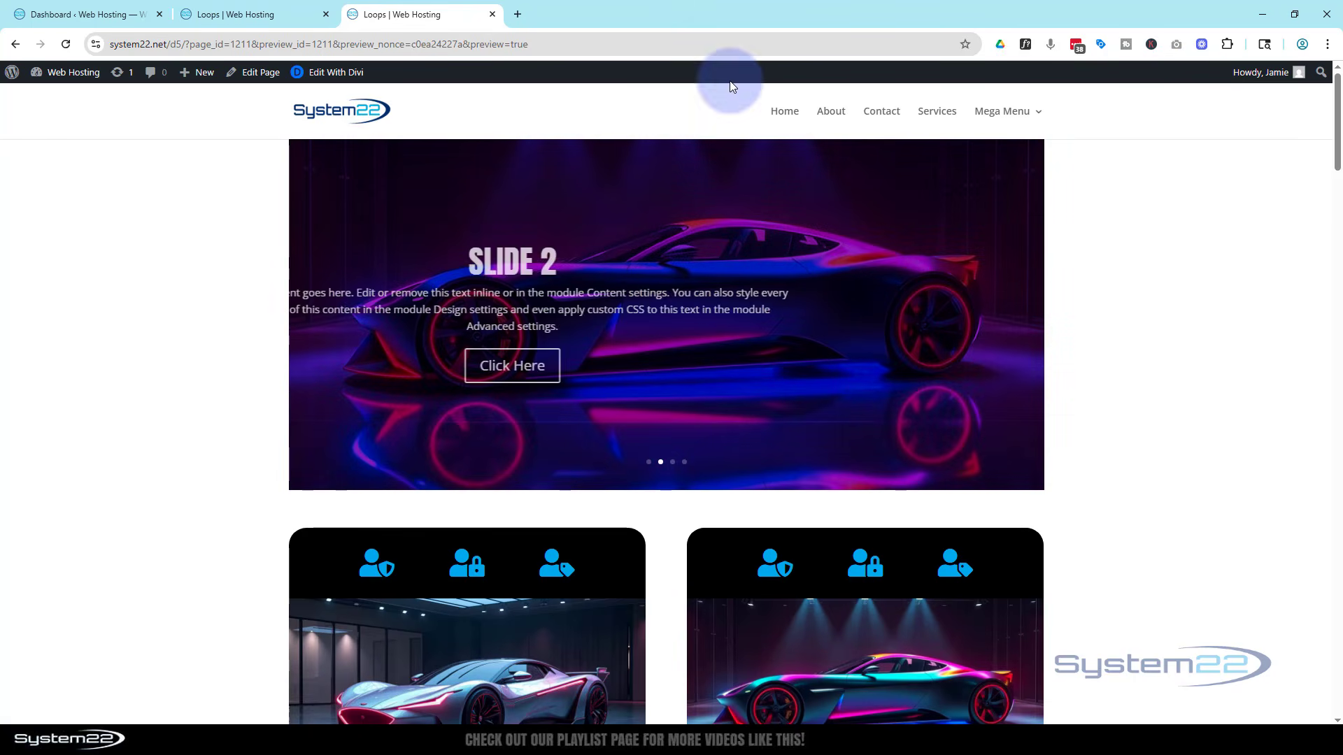
- Move the slider module into a new single-column section inserted below its current one, and delete the old section
click(266, 17)
mouse_move(286, 234)
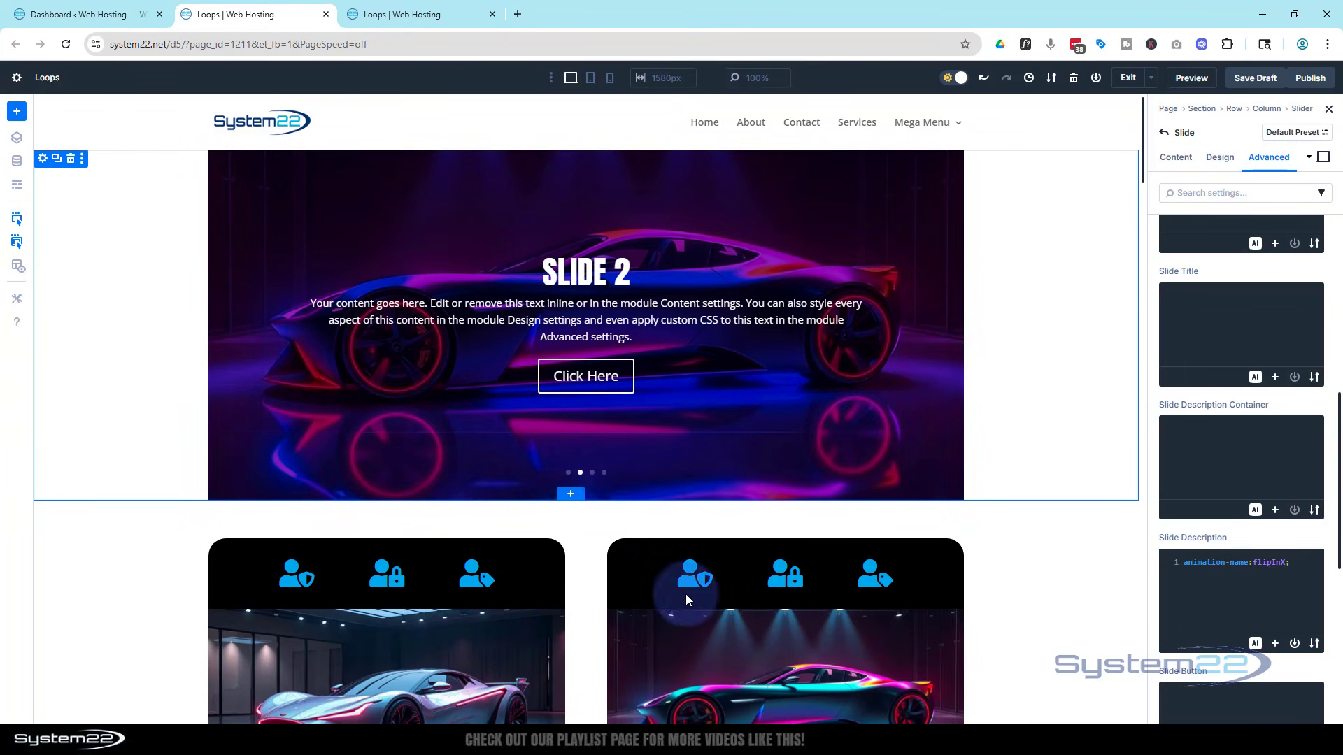
click(568, 498)
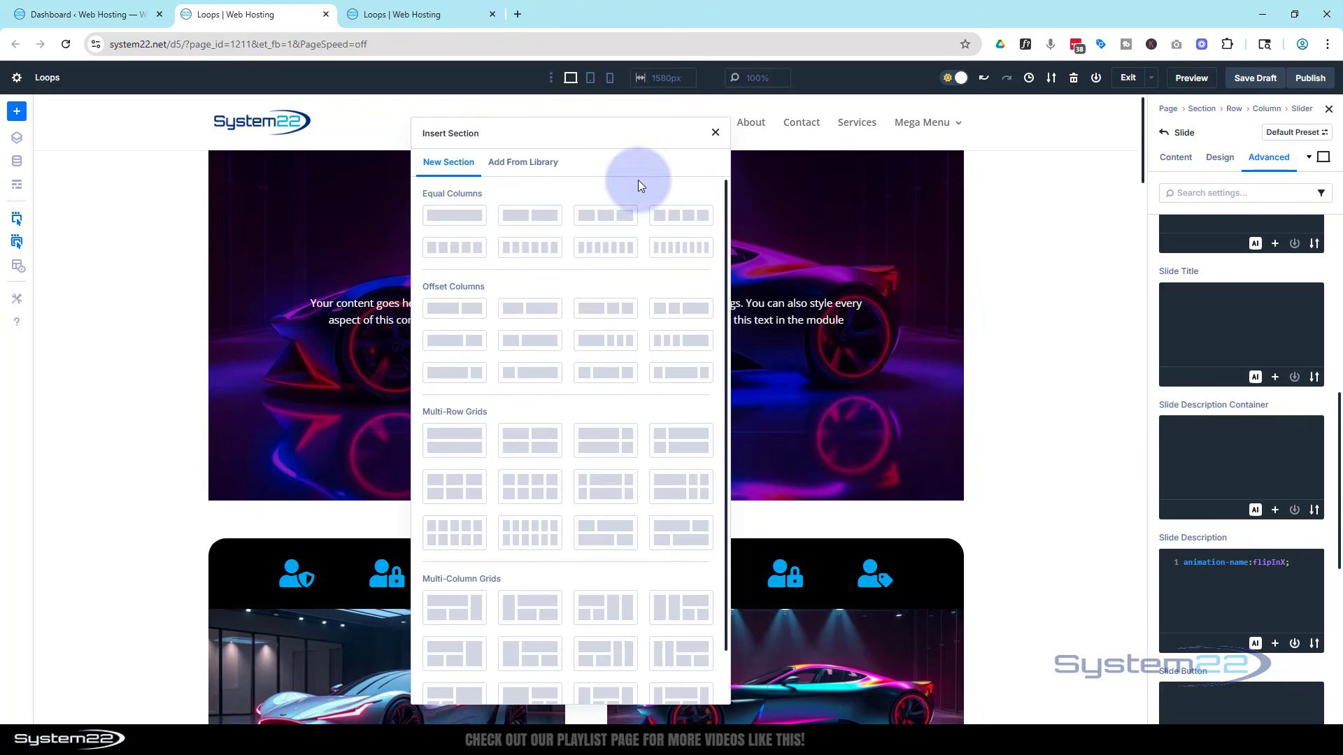
click(461, 221)
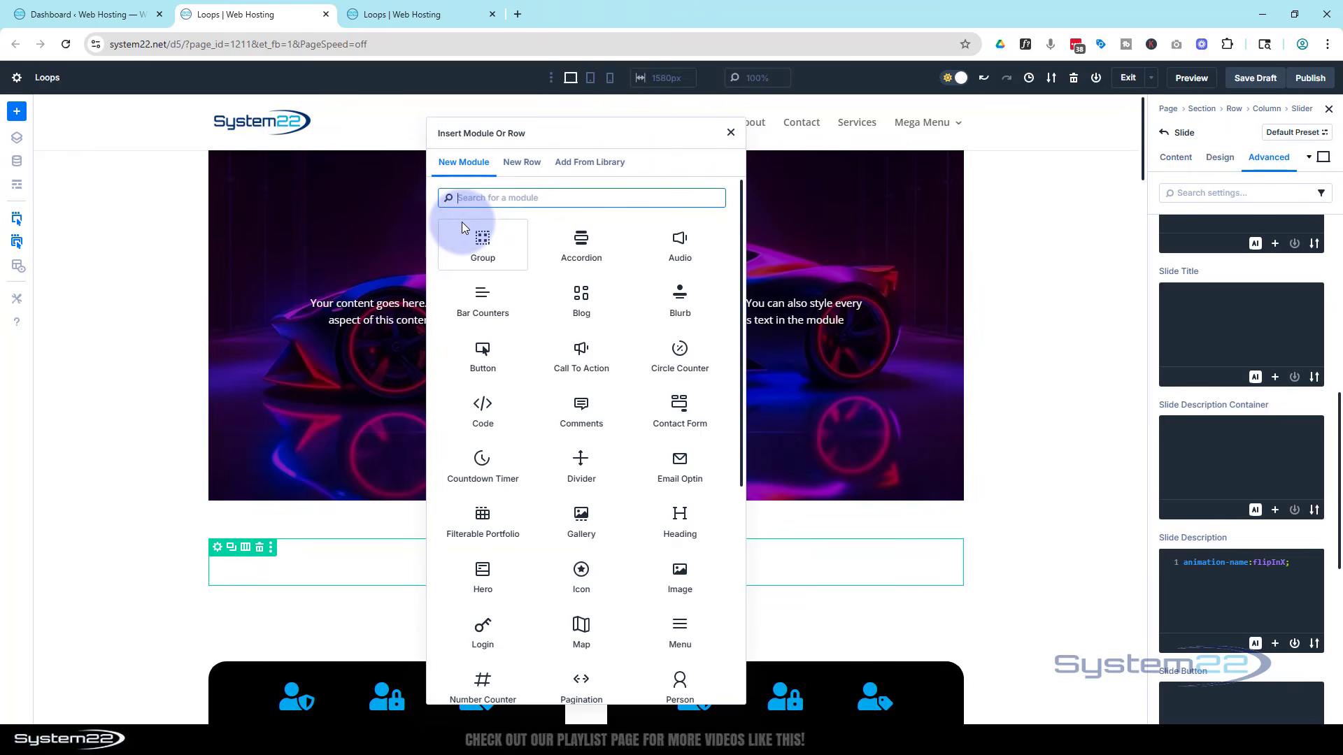
click(730, 132)
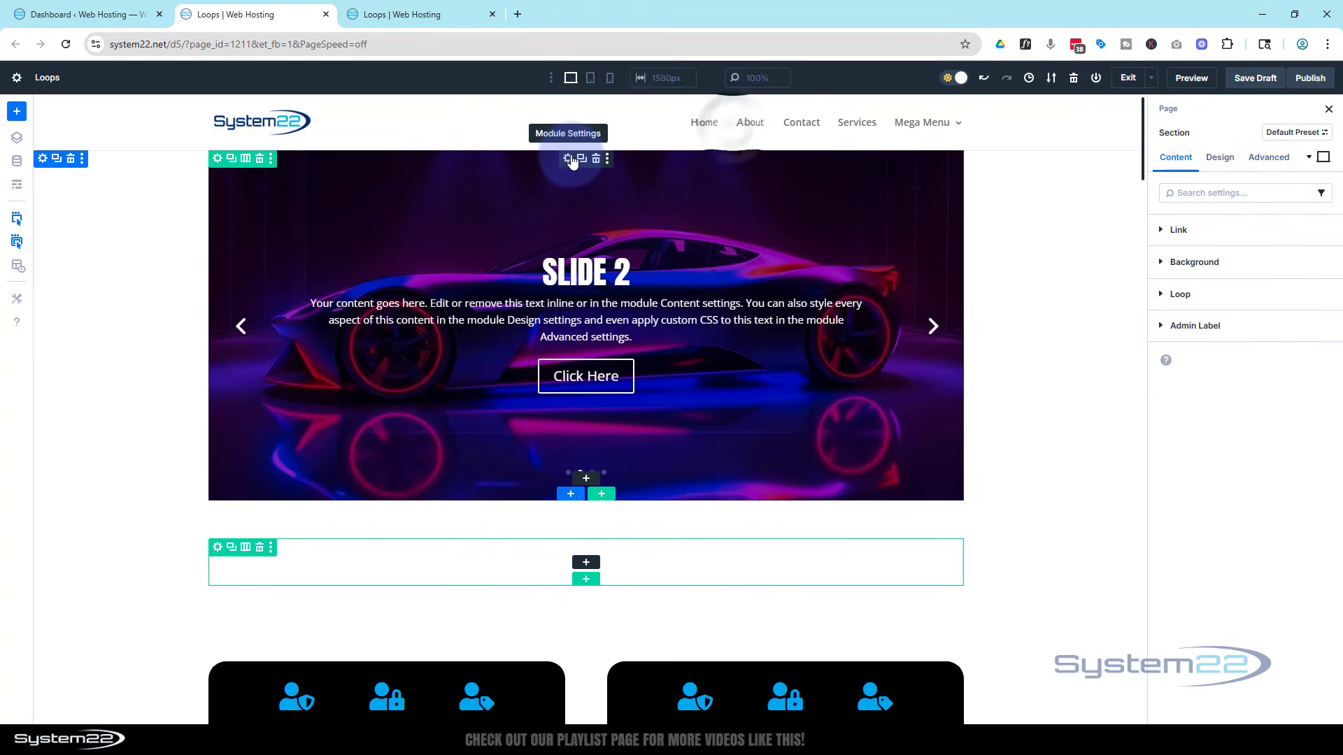
drag(545, 424, 616, 175)
click(70, 159)
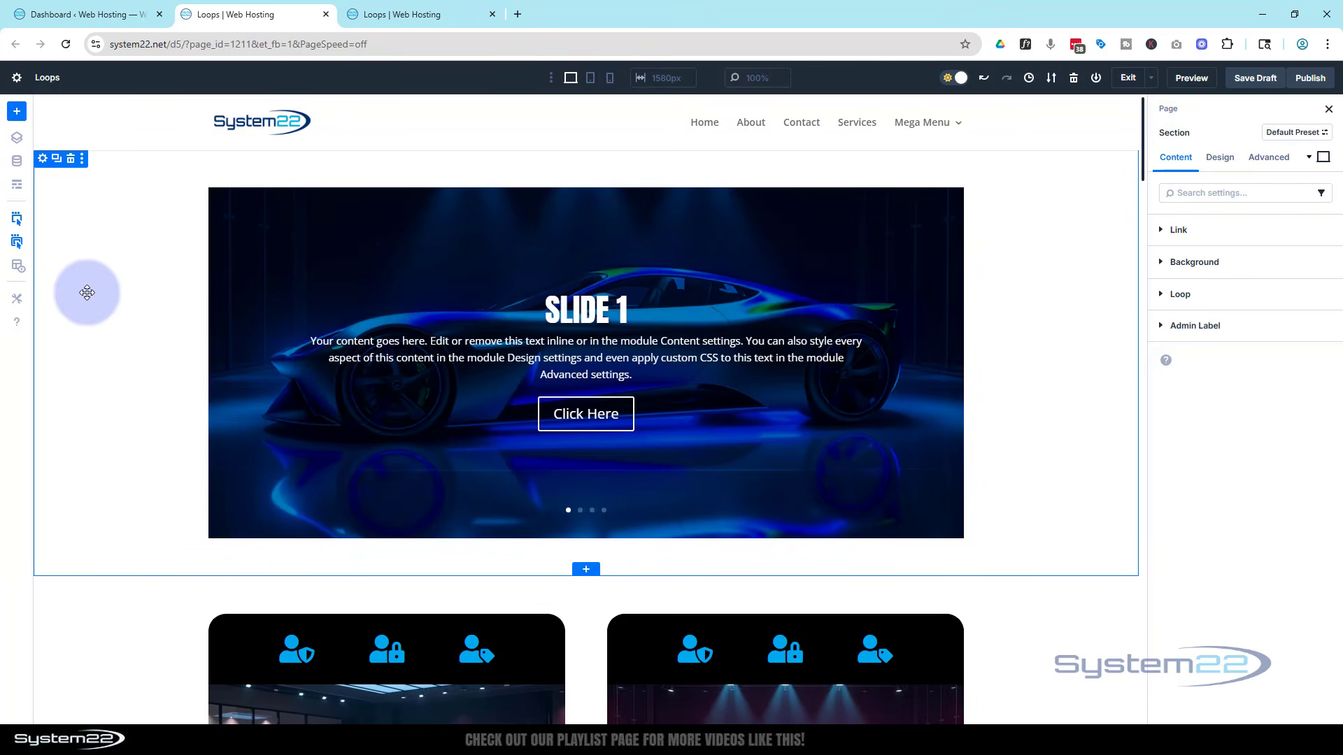
- Set the slider section's top and bottom padding to 0 px and remove the duplicated slider section below it
click(55, 166)
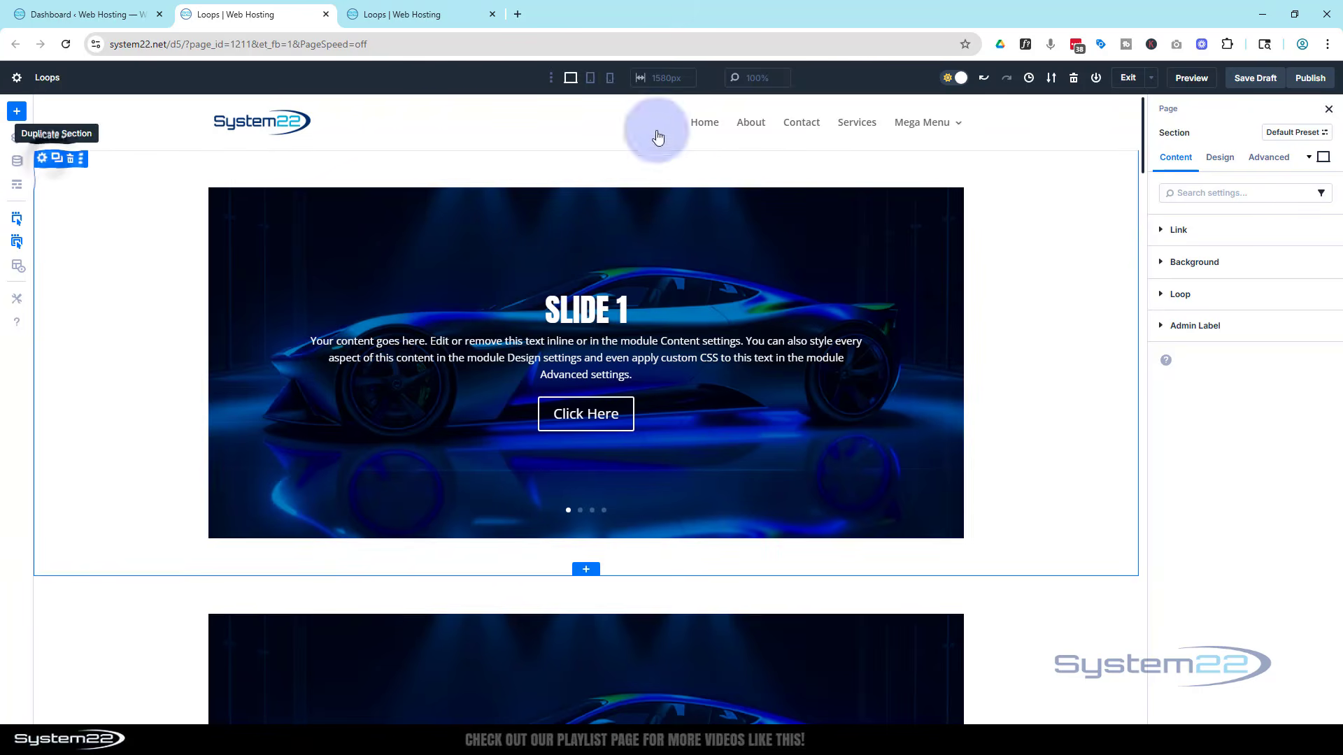
click(1220, 157)
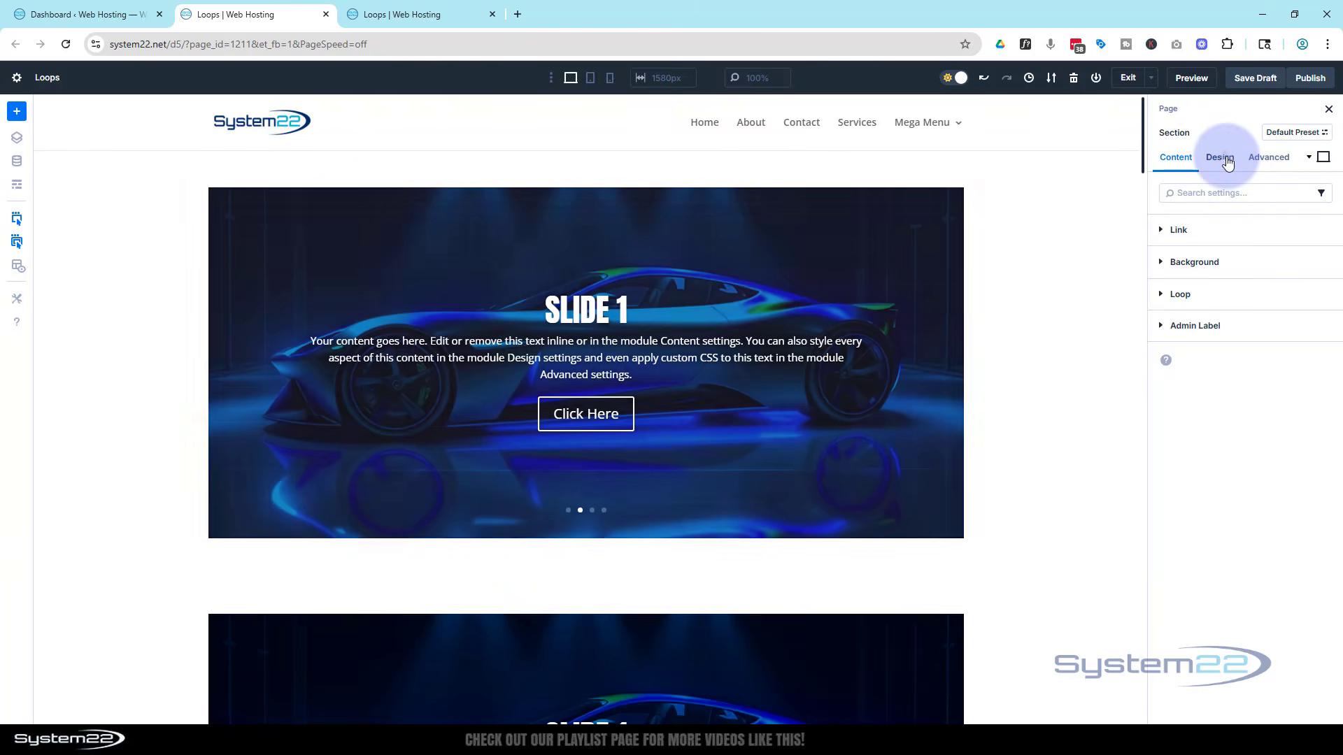
click(1158, 329)
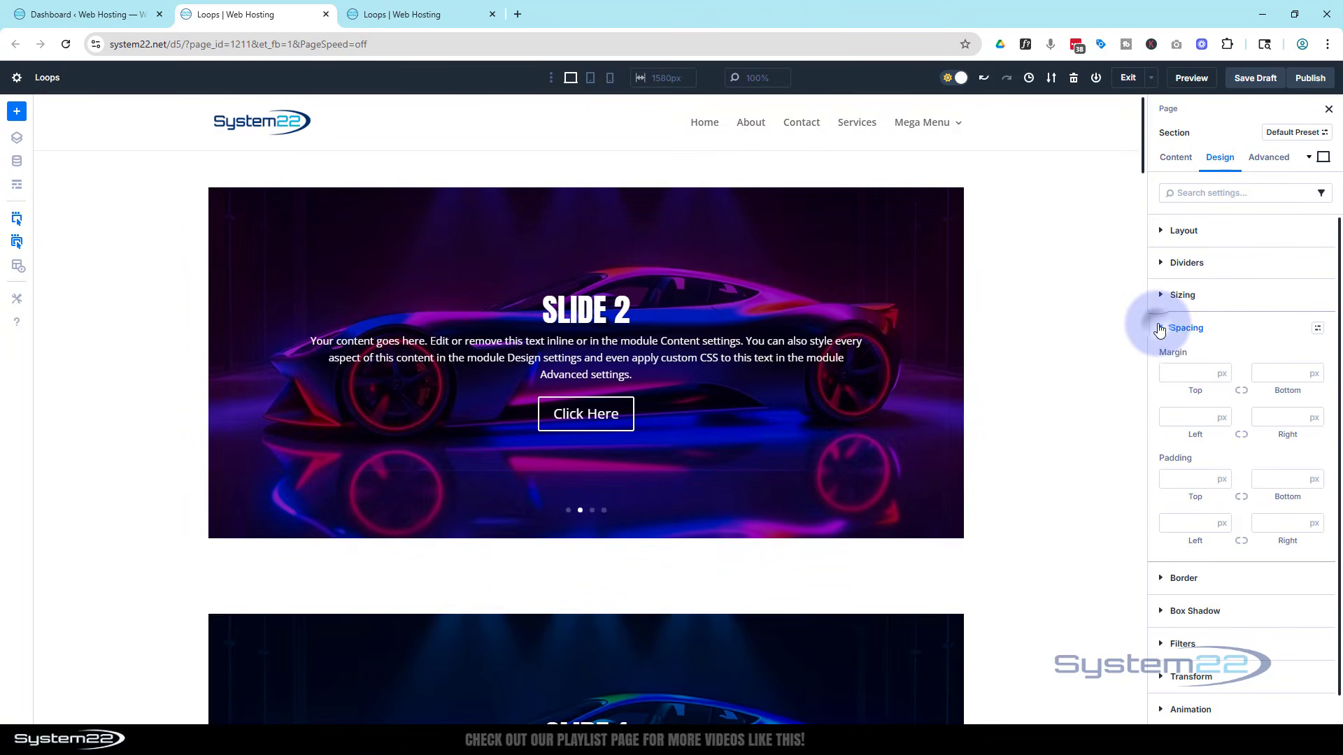
click(1184, 475)
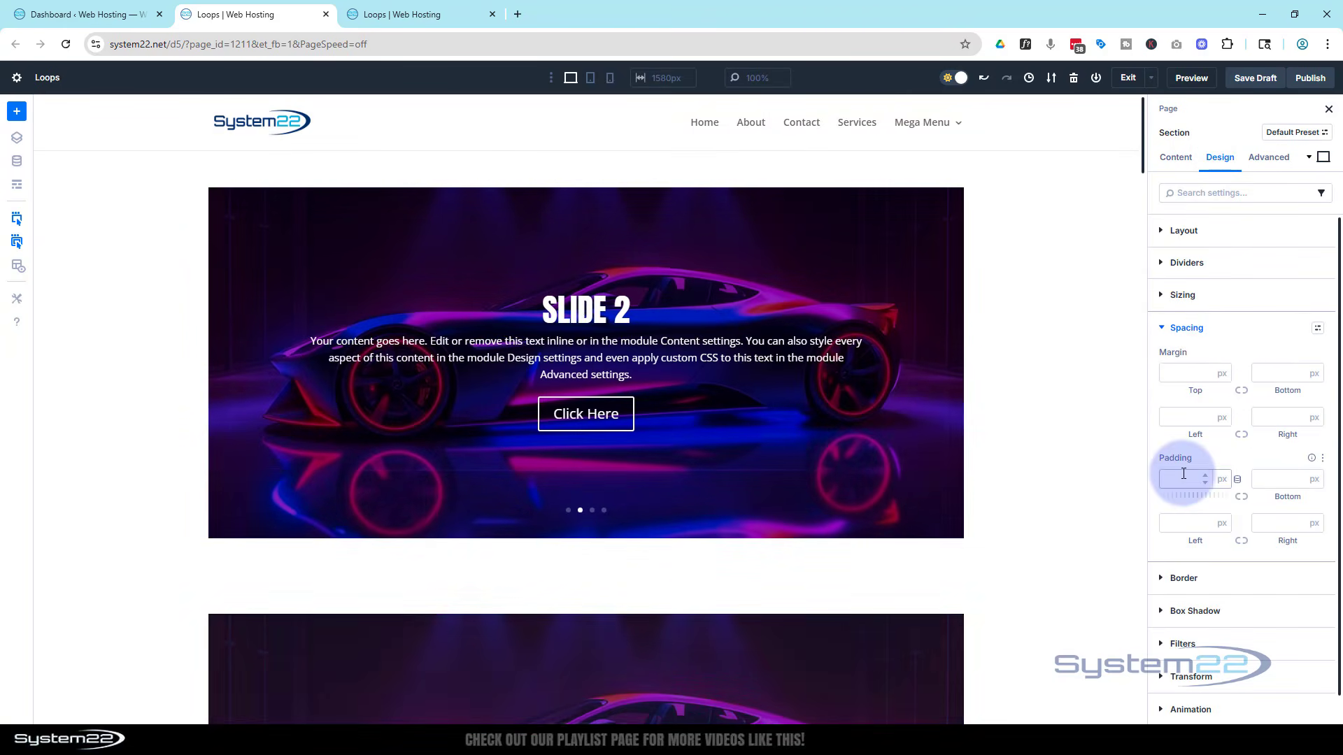
text(0)
click(1242, 497)
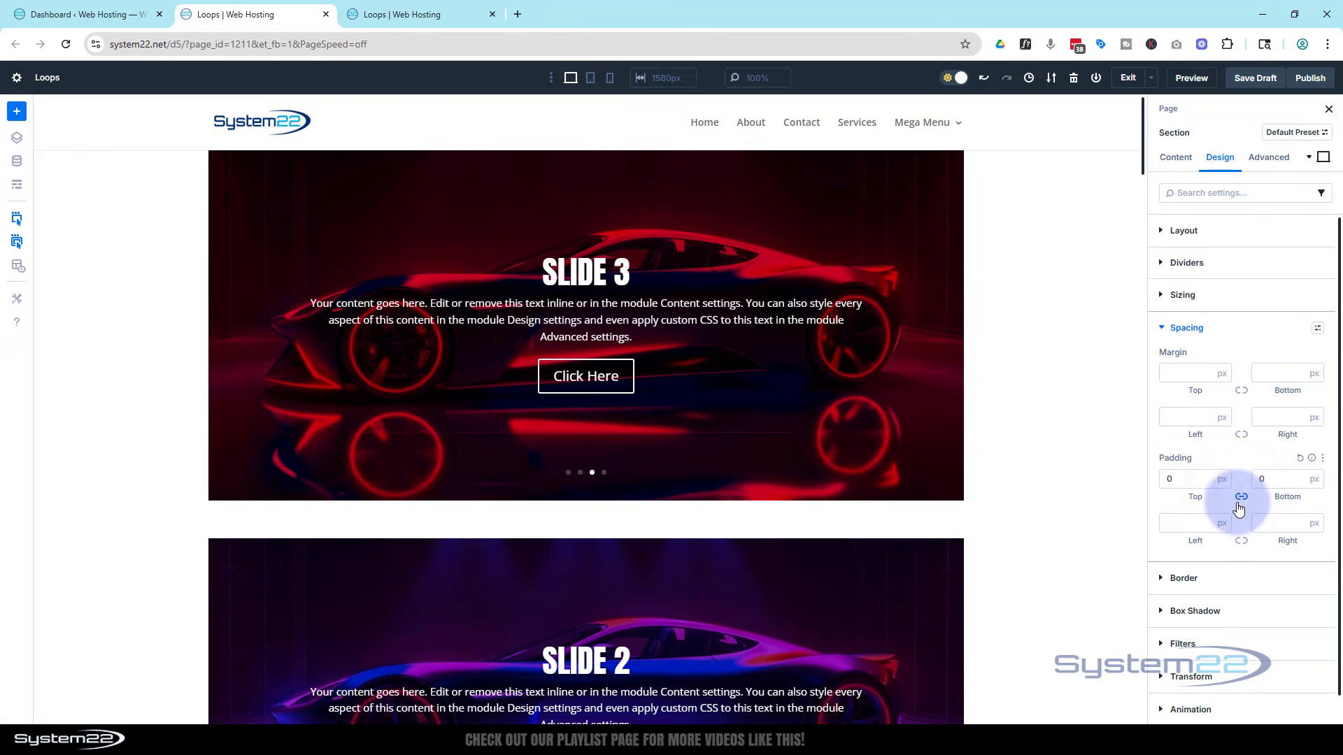
click(73, 516)
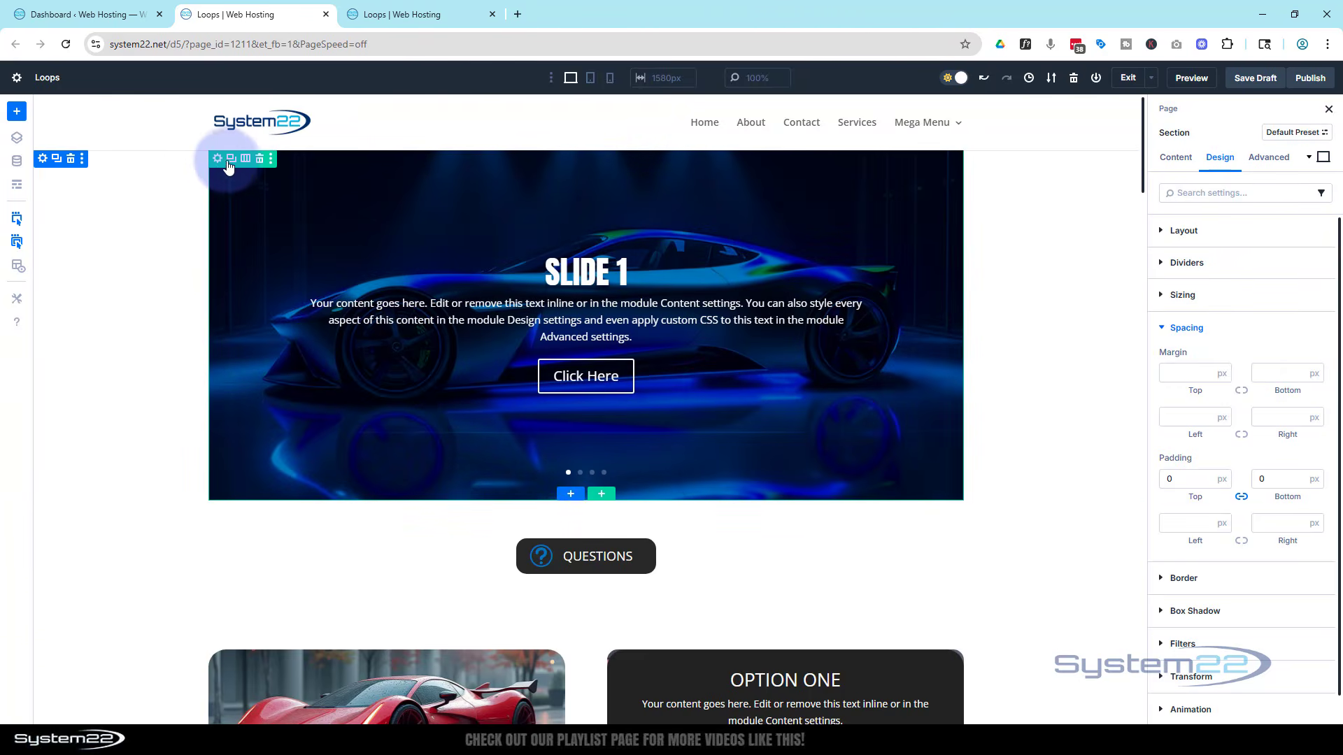
- Set both the width and the max width of the slider's row to 100%
click(218, 163)
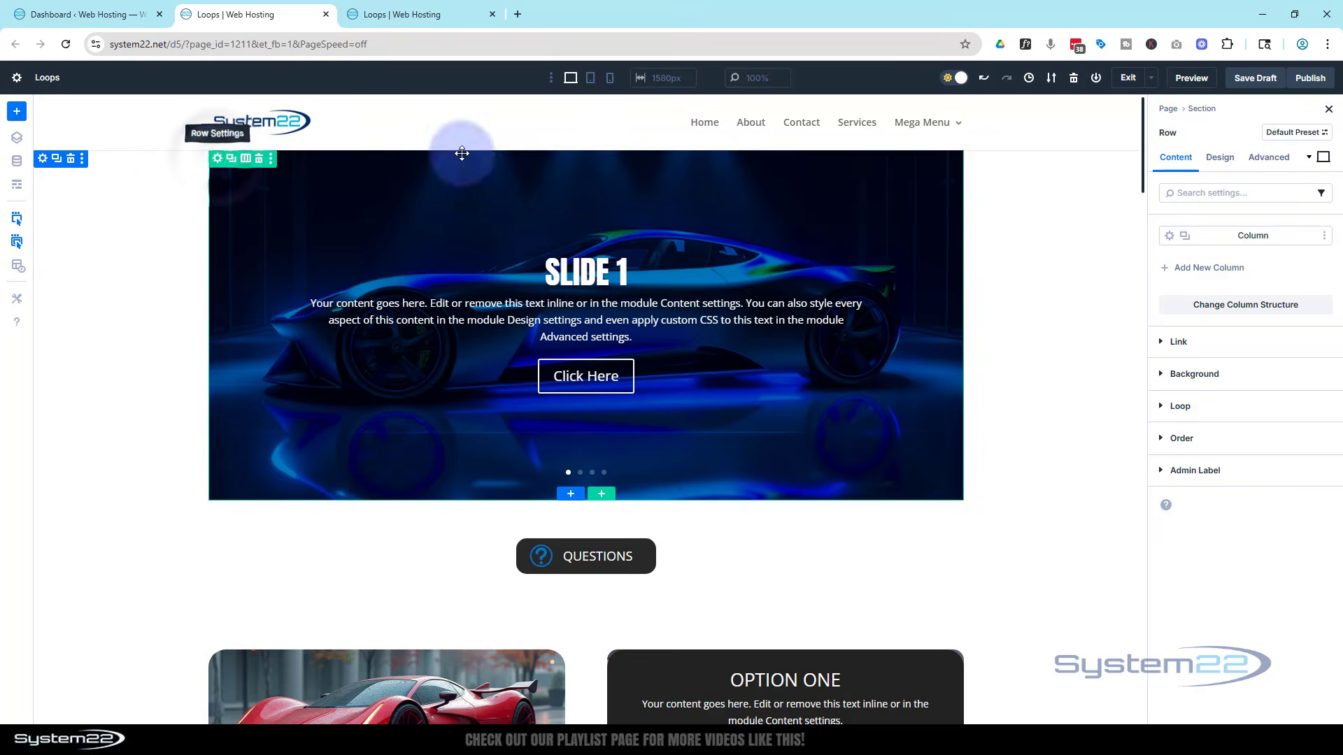
click(1219, 157)
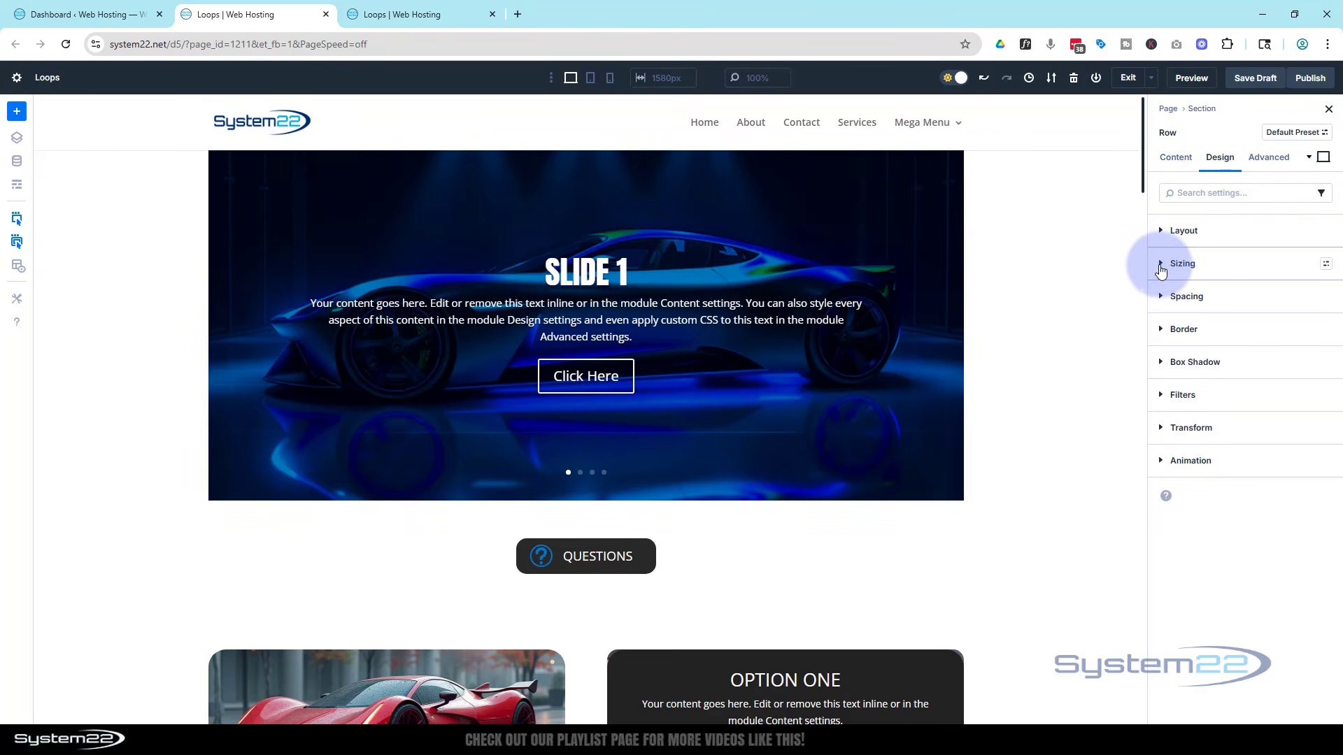
click(1161, 270)
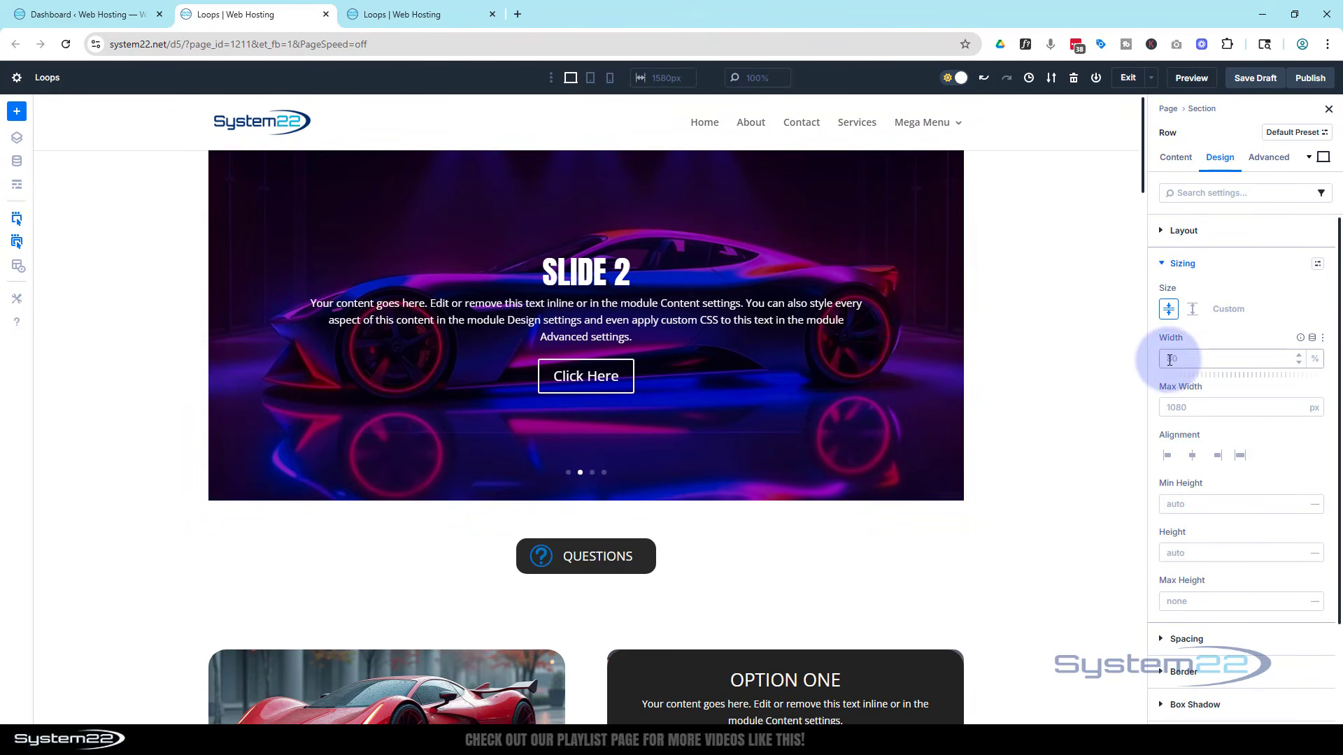
click(1170, 361)
text(1)
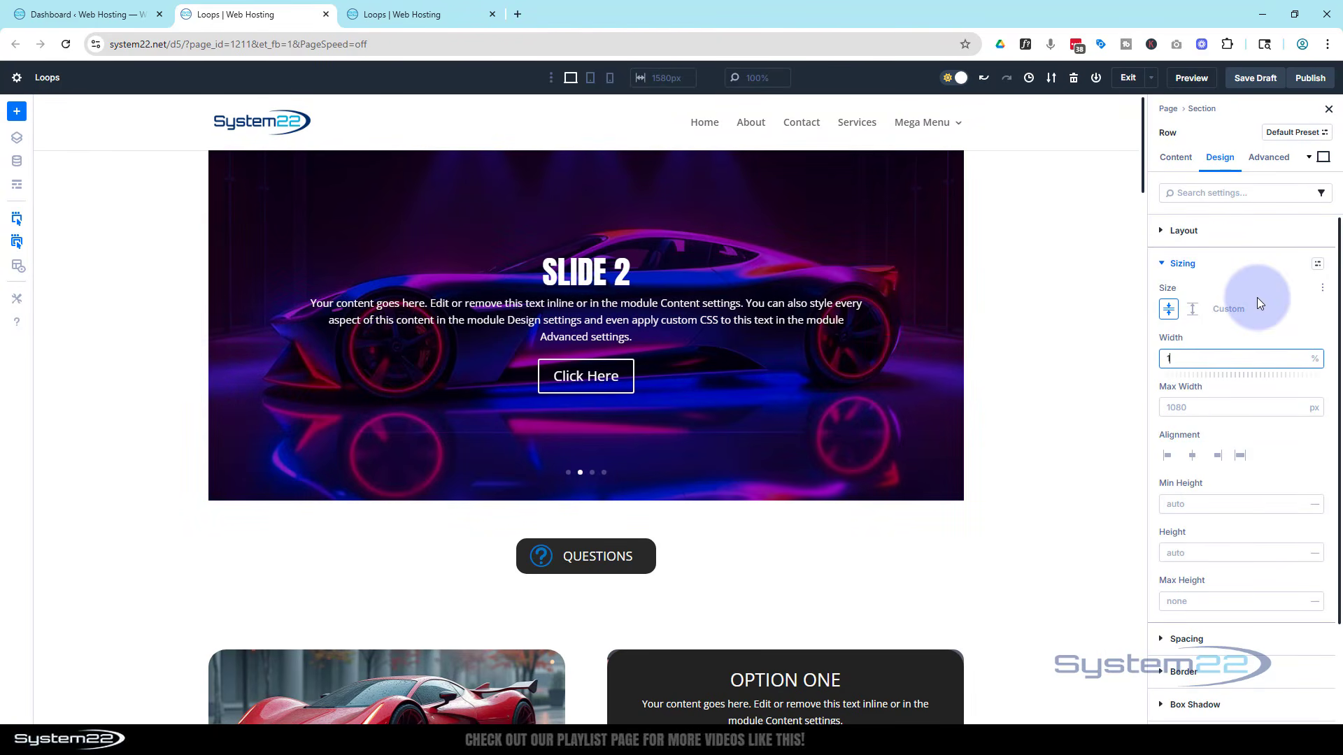
text(00)
click(1170, 405)
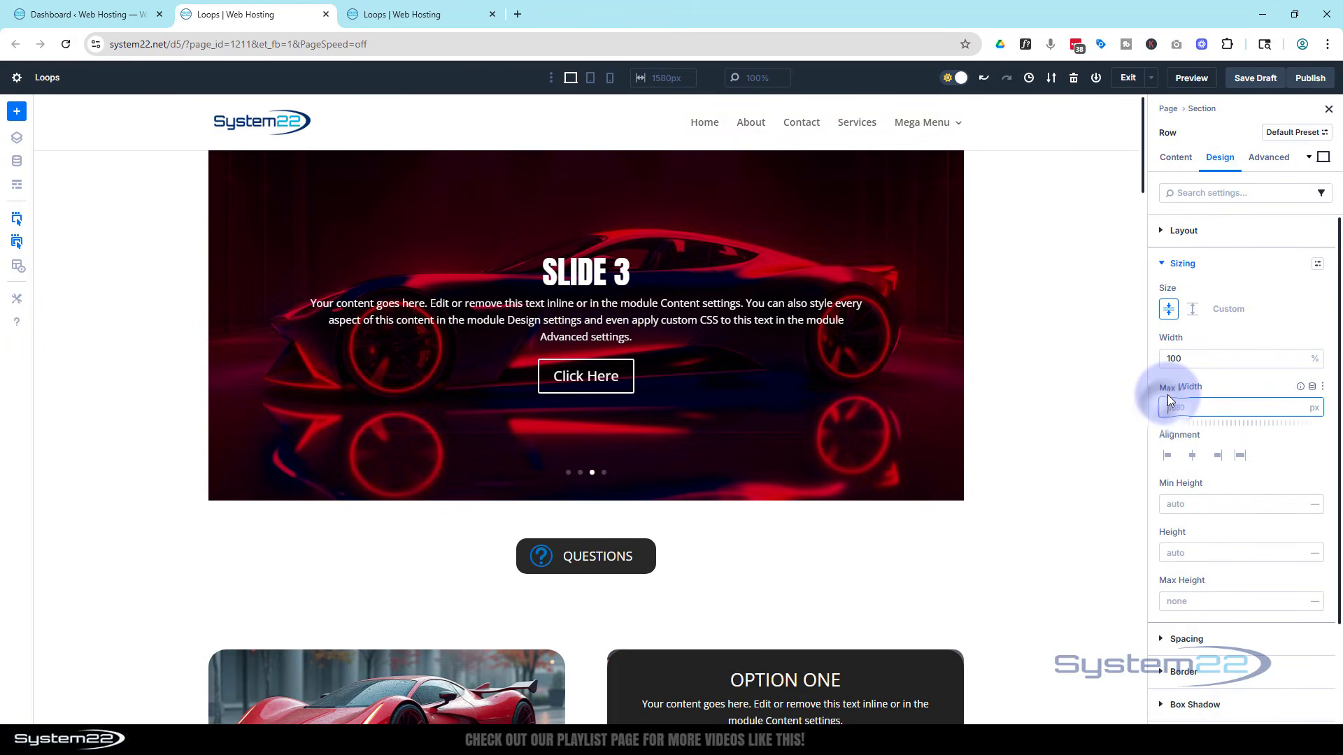
text(100)
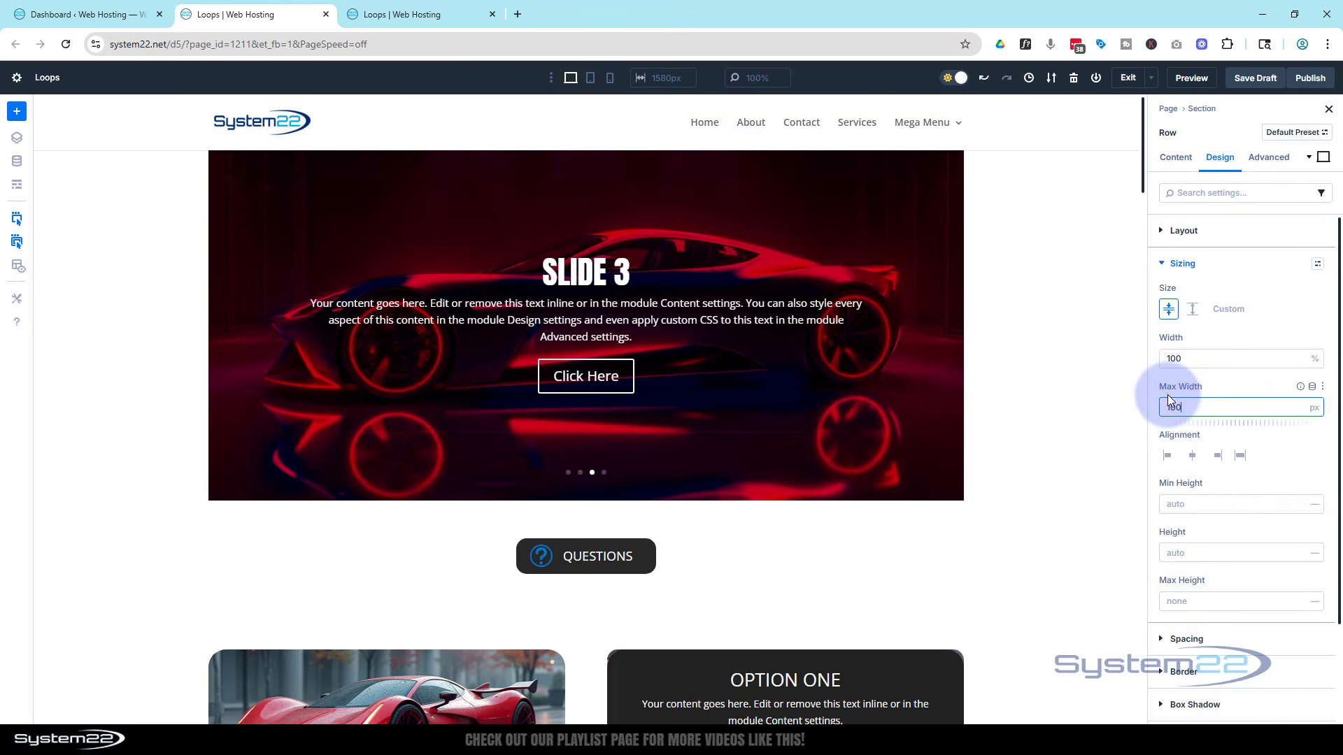
click(1314, 409)
click(1314, 422)
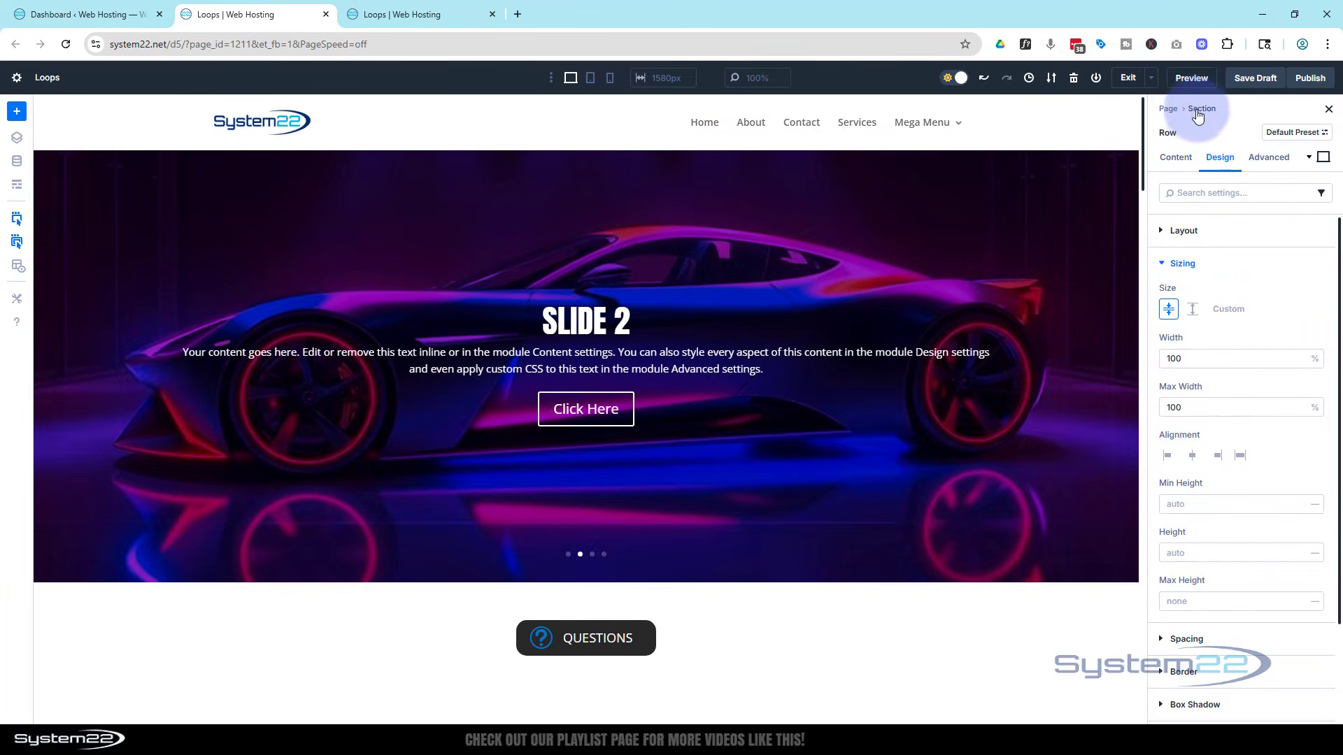
- Set the slider module's minimum height to 100vh and check its extent on the page
click(954, 231)
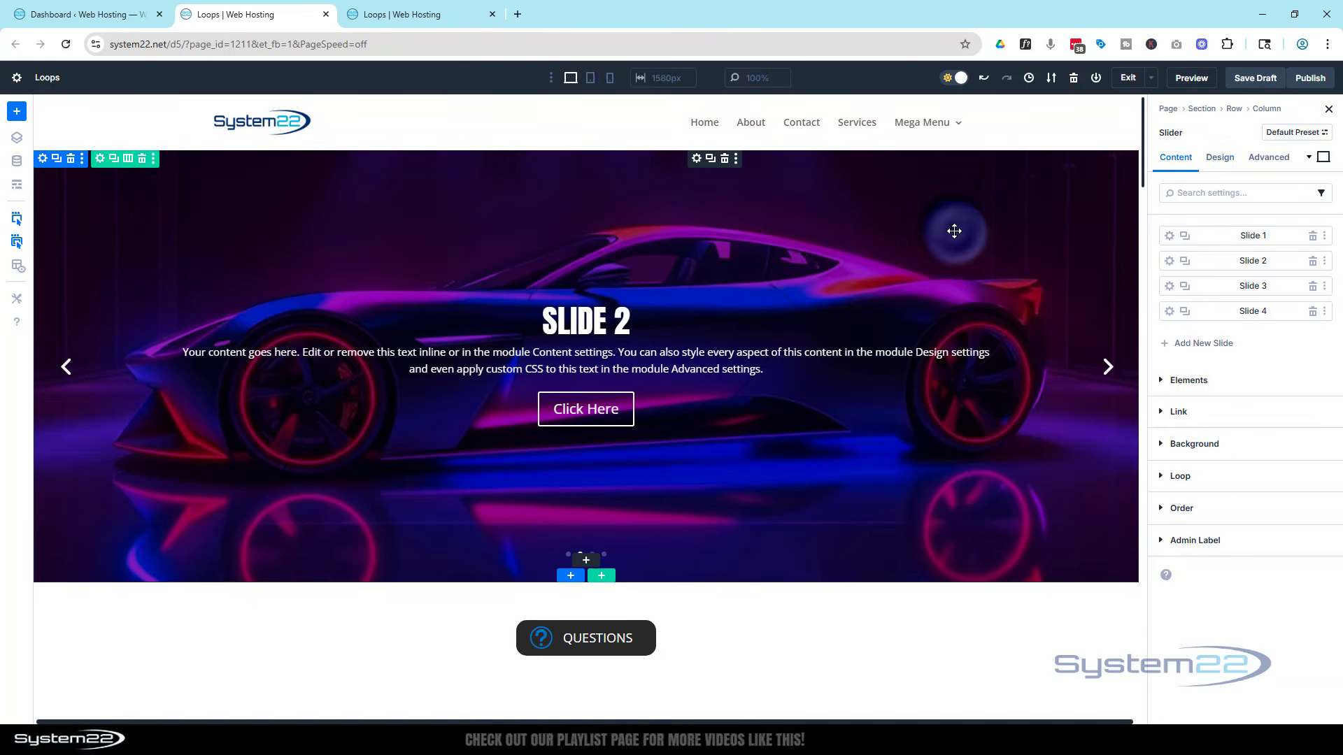
click(1221, 159)
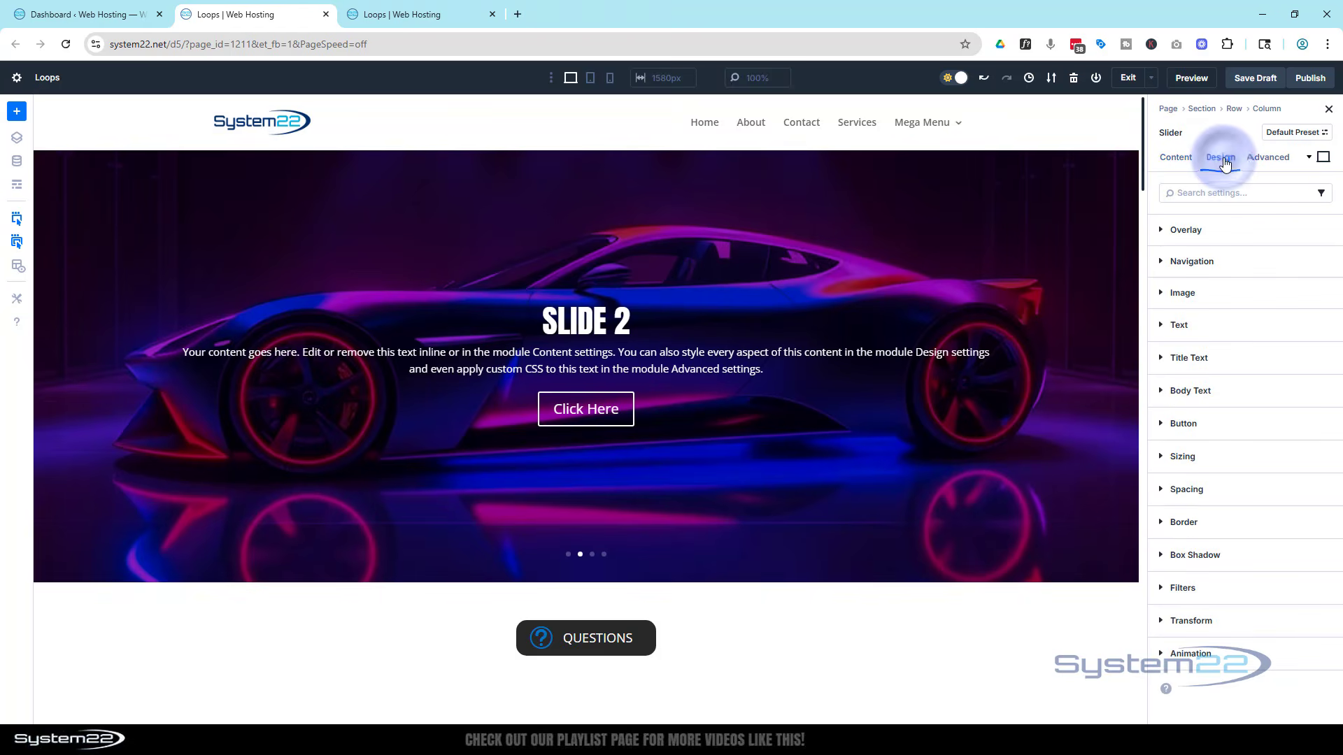
click(1239, 466)
scroll(1241, 461, down, 2)
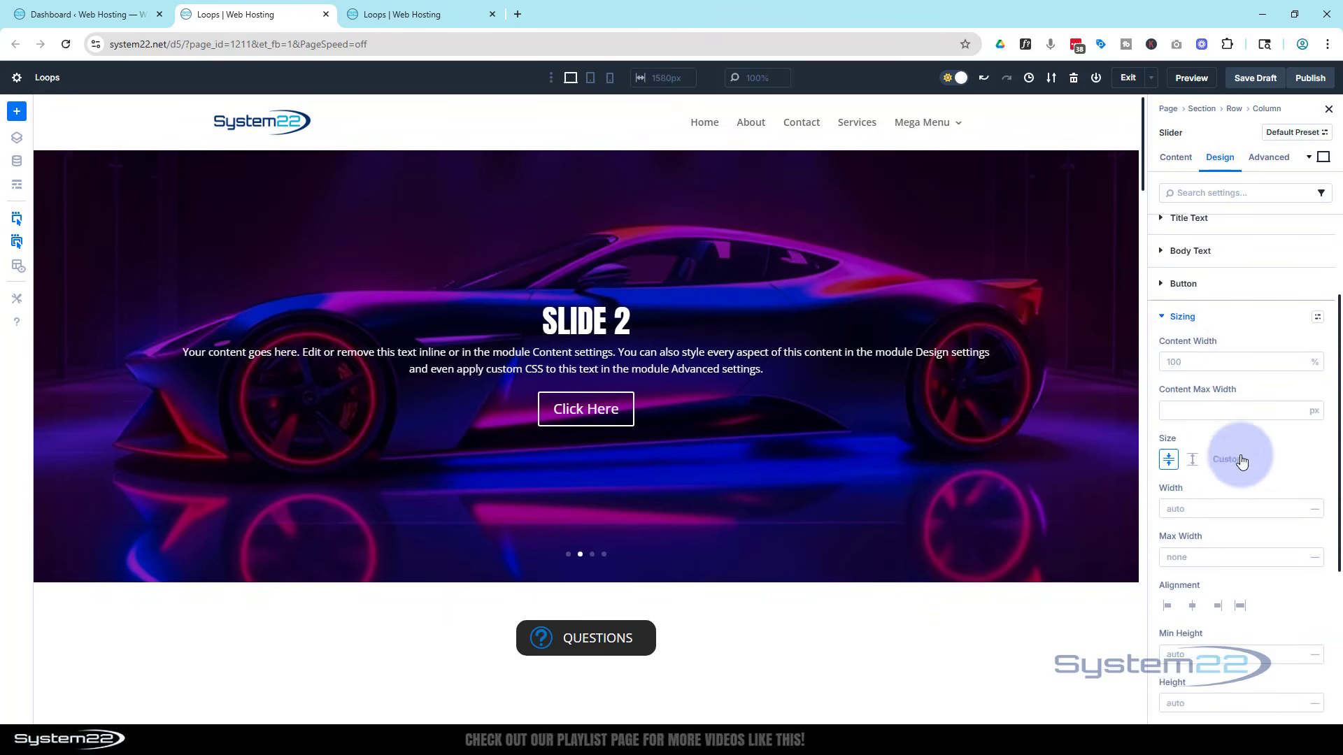
scroll(1242, 462, down, 2)
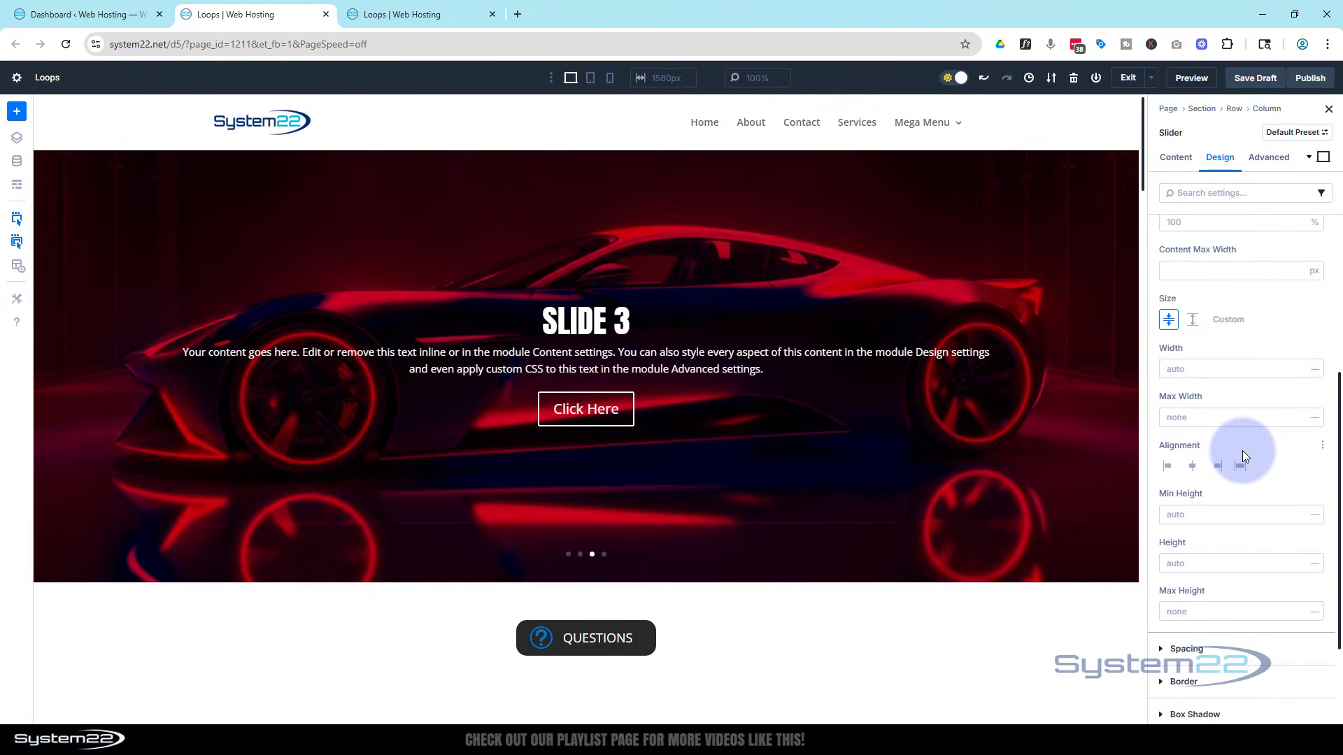
click(1175, 514)
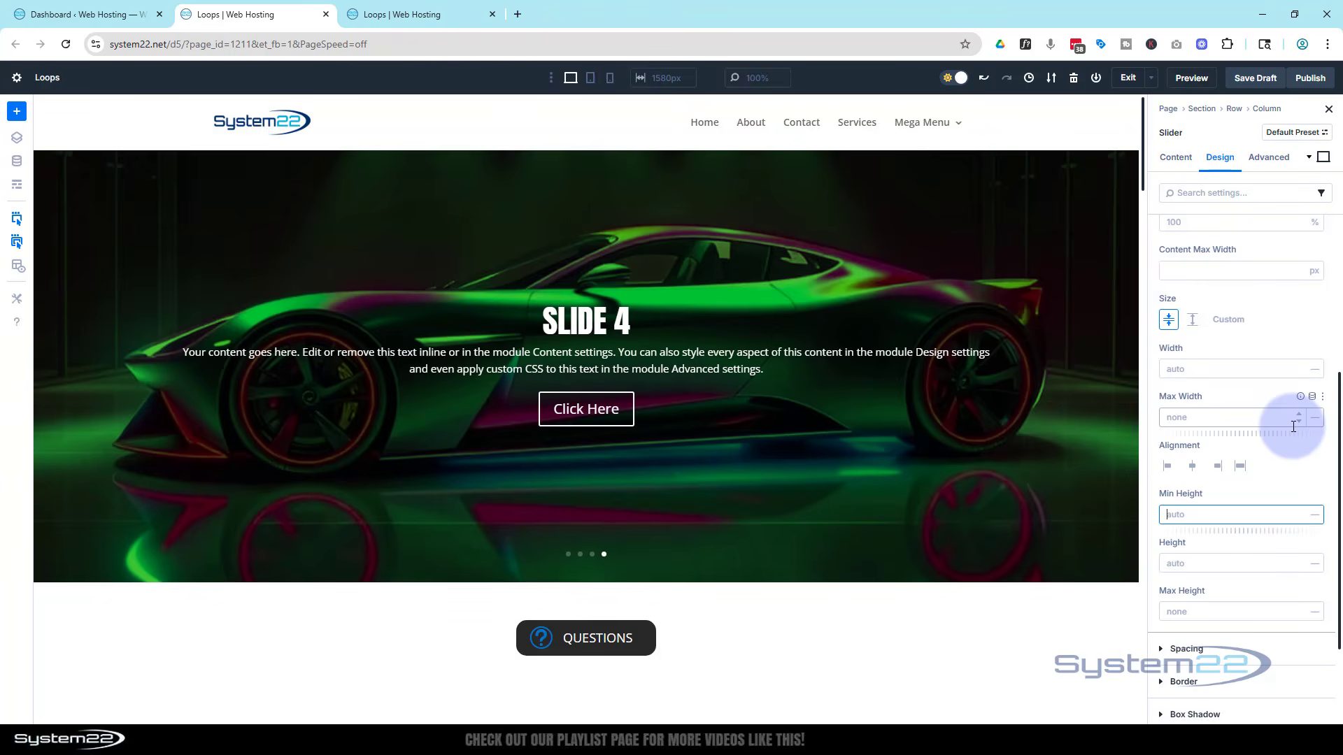
text(100)
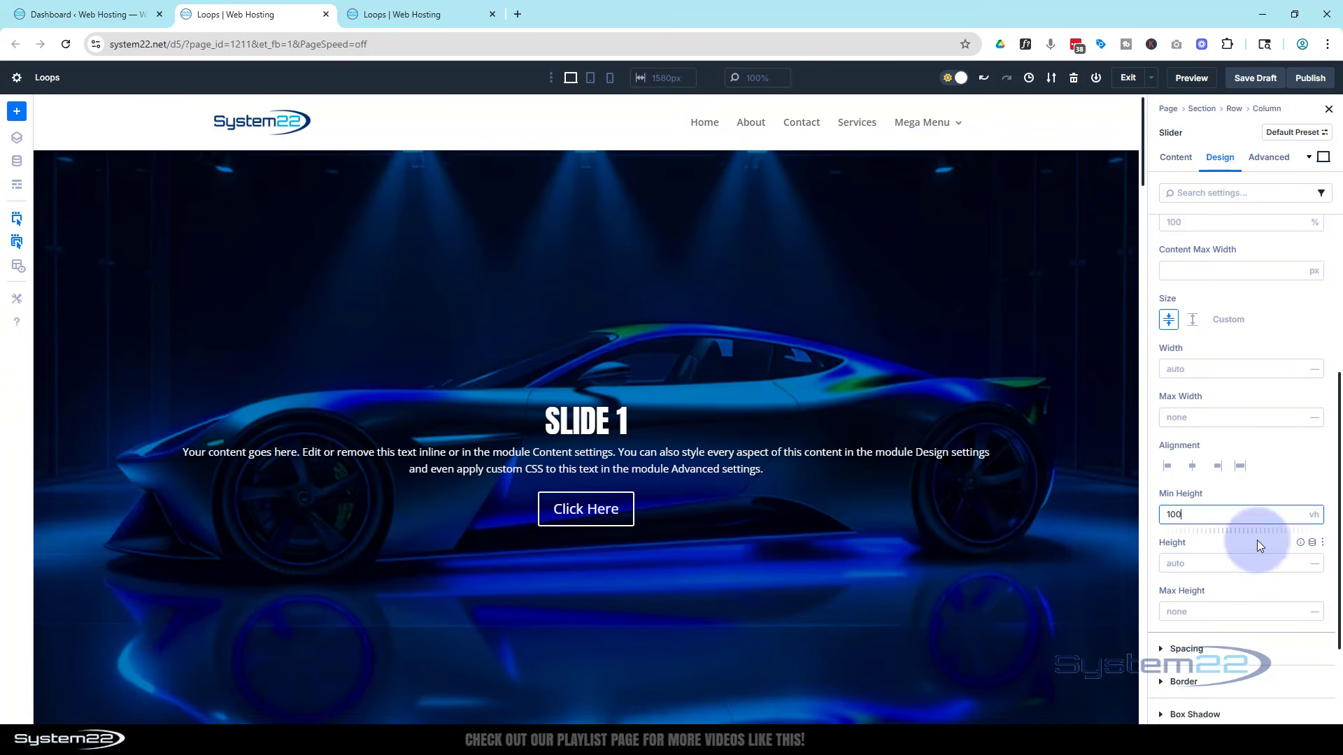
scroll(1075, 318, down, 7)
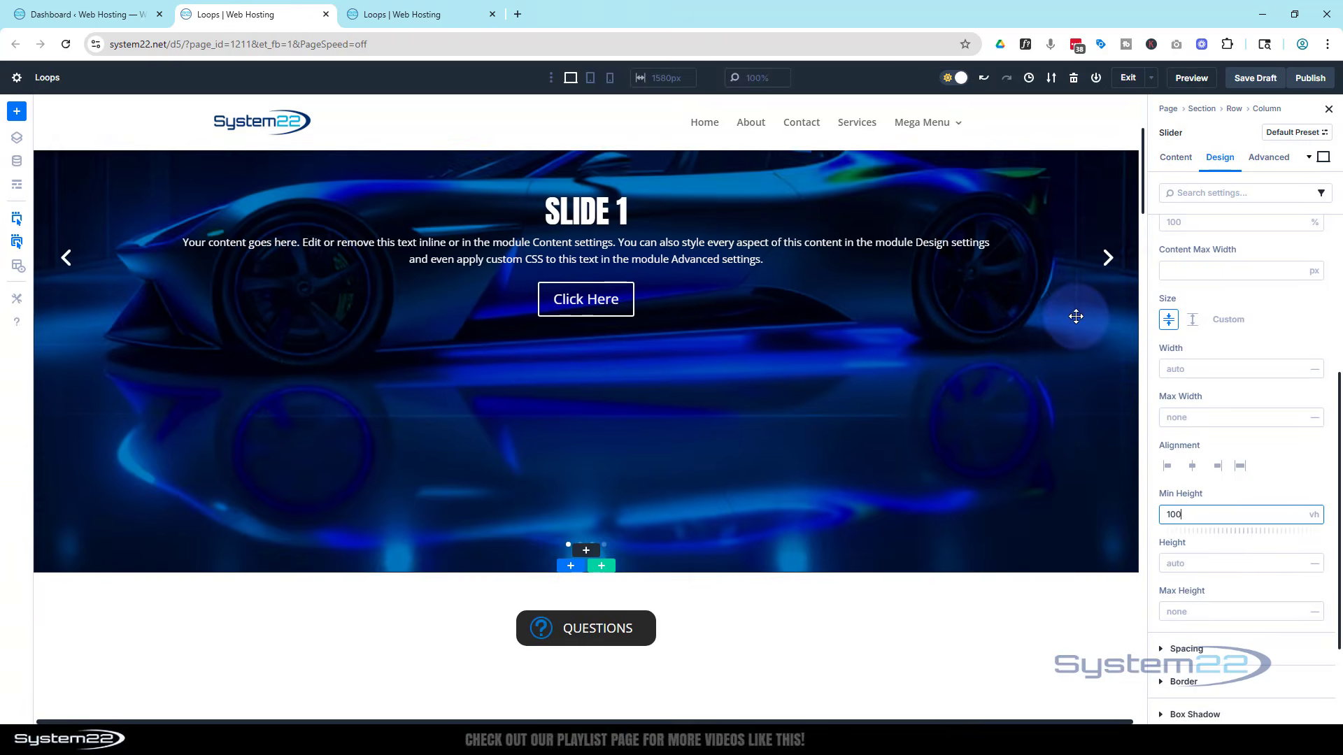
scroll(1075, 324, up, 7)
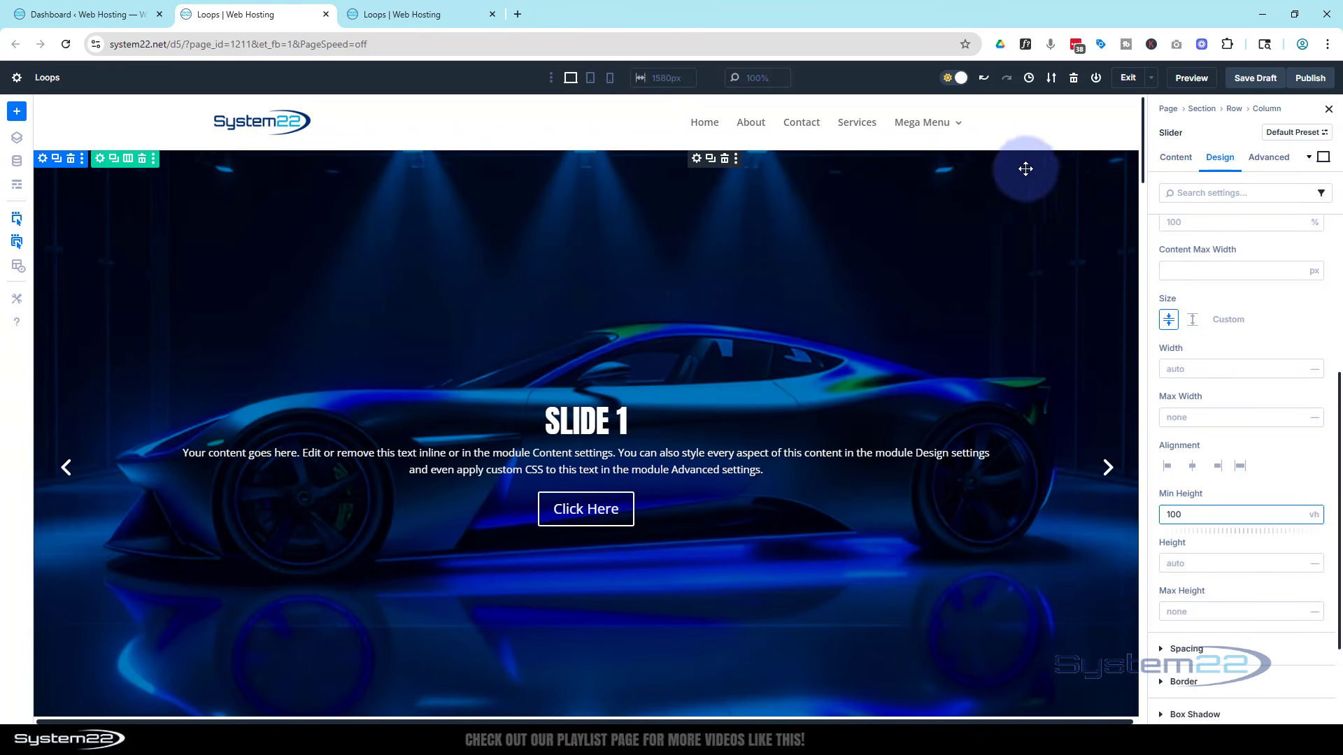
- Open Slide 1's design settings to review the styling options available for an individual slide
click(1182, 160)
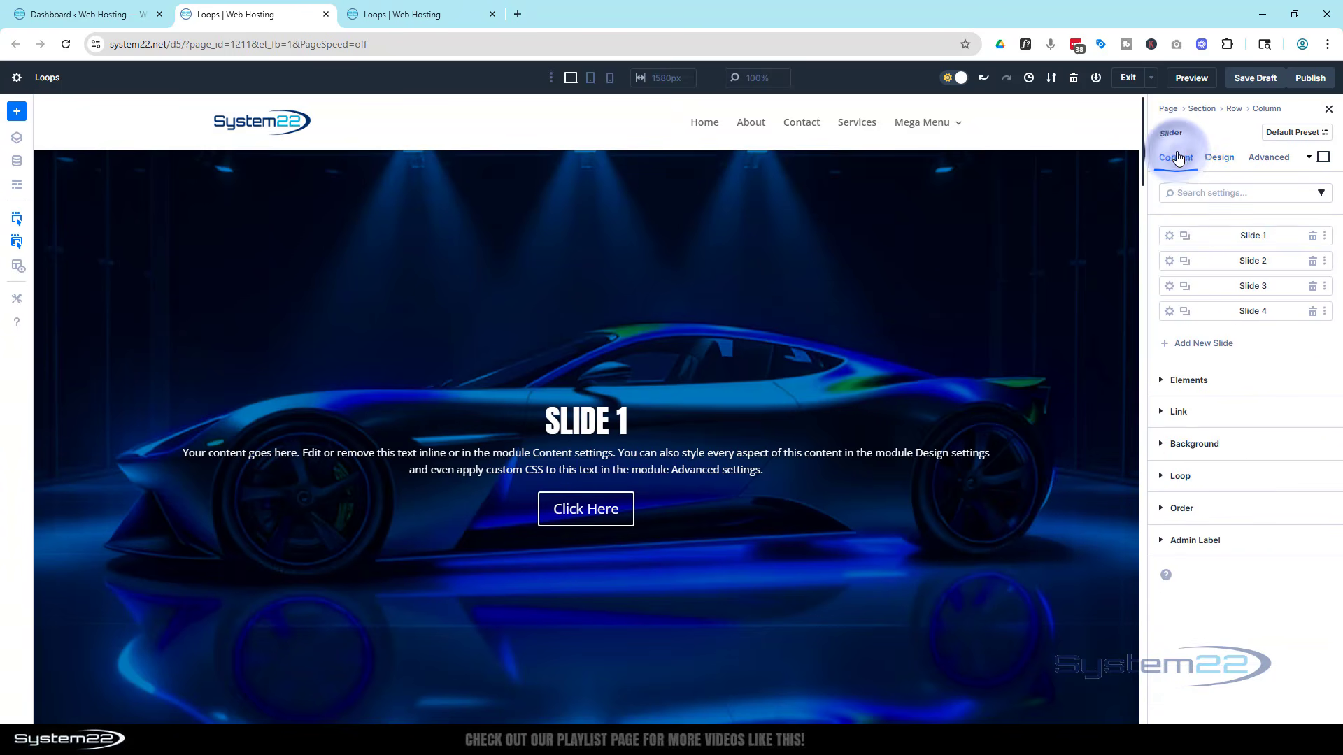
click(1168, 238)
click(1220, 157)
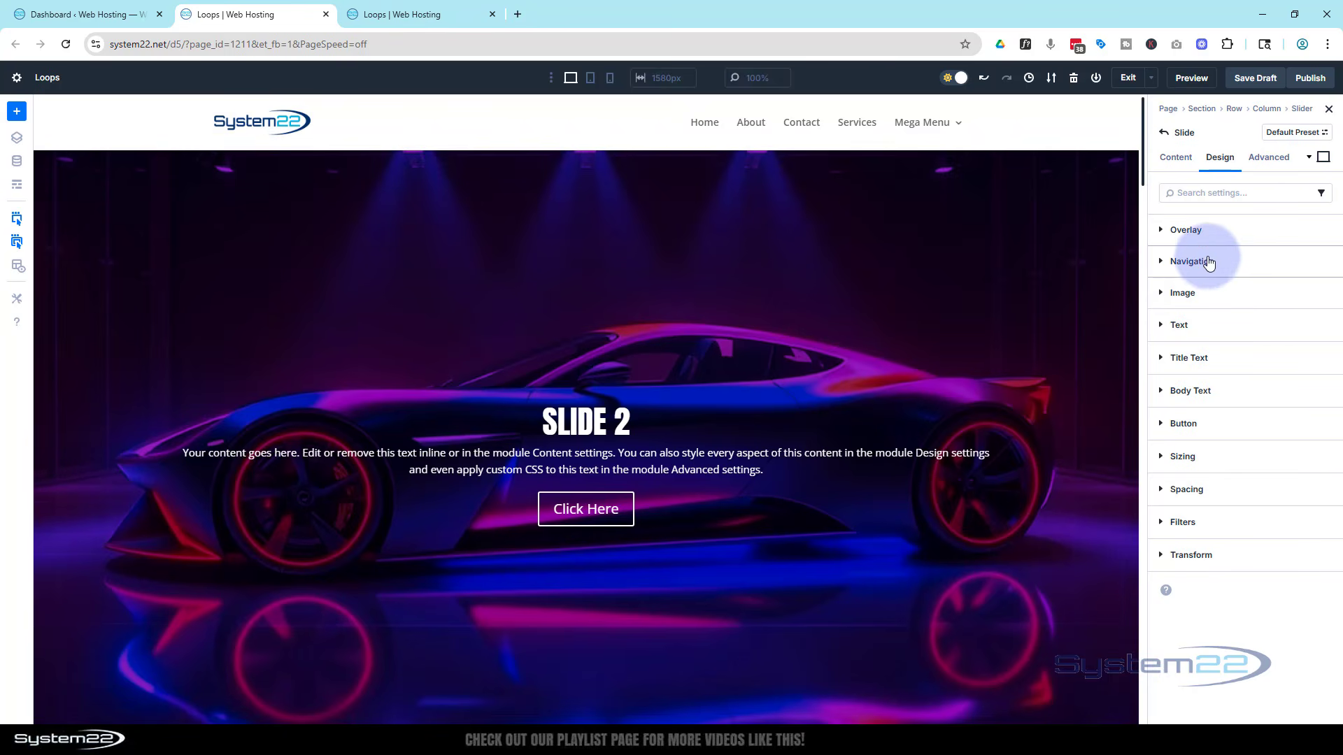
- Save the draft and preview the page with the full-width, full-height slider
click(1252, 79)
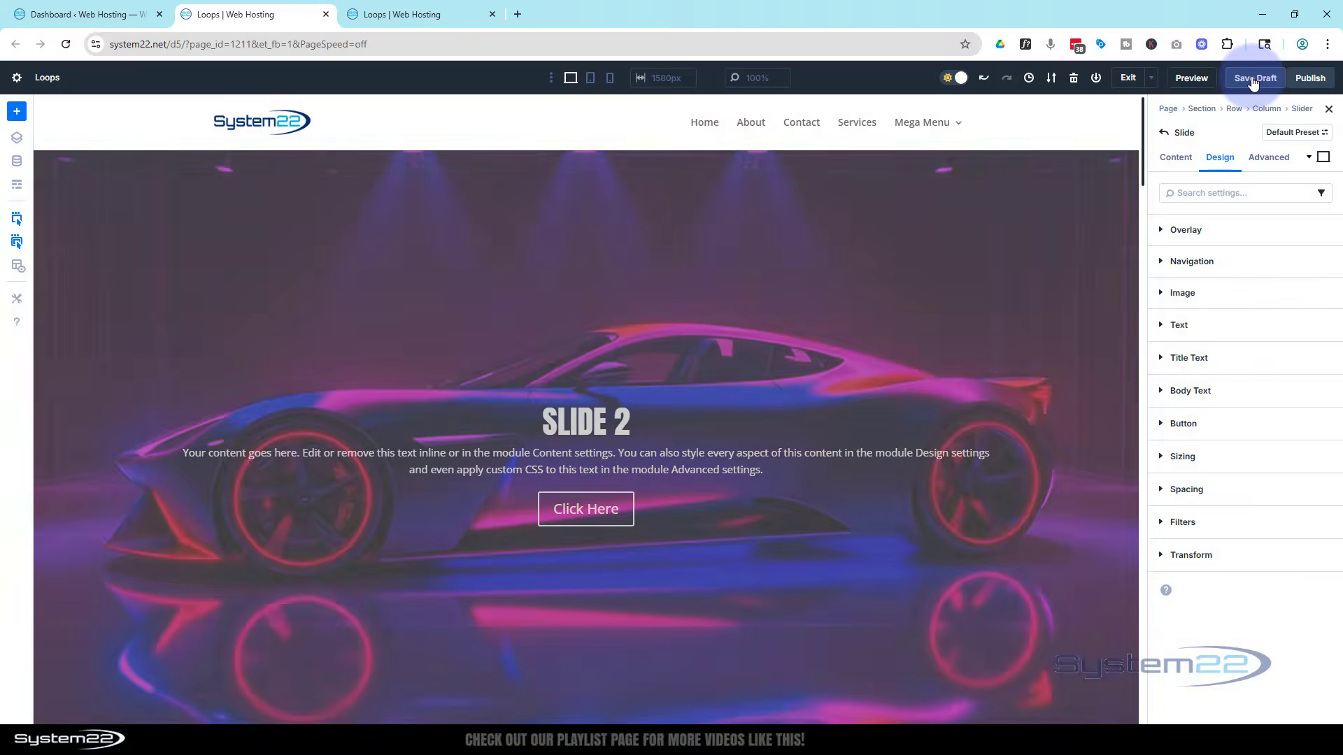
click(1193, 77)
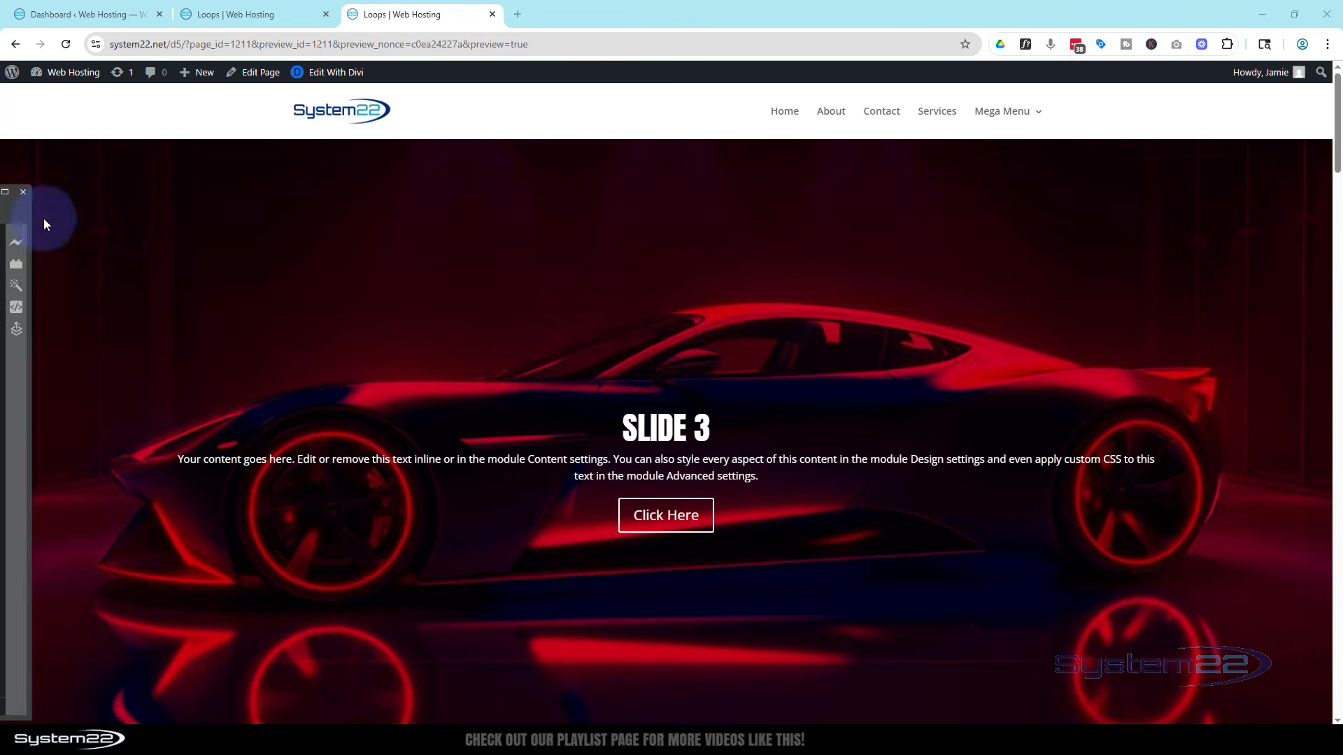
- Bring the Brackets editor into view to review its list of animation-name CSS snippets, and move it away again
drag(44, 218, 447, 184)
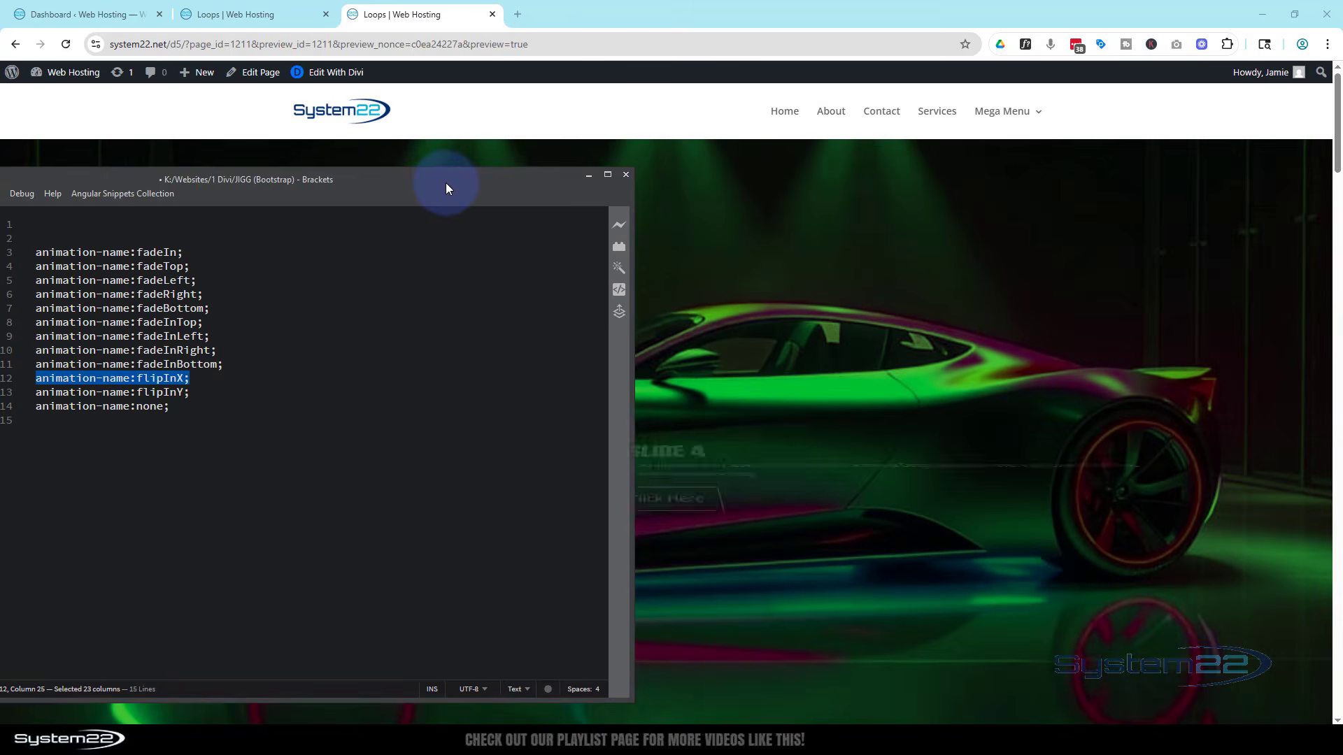
drag(446, 183, 107, 229)
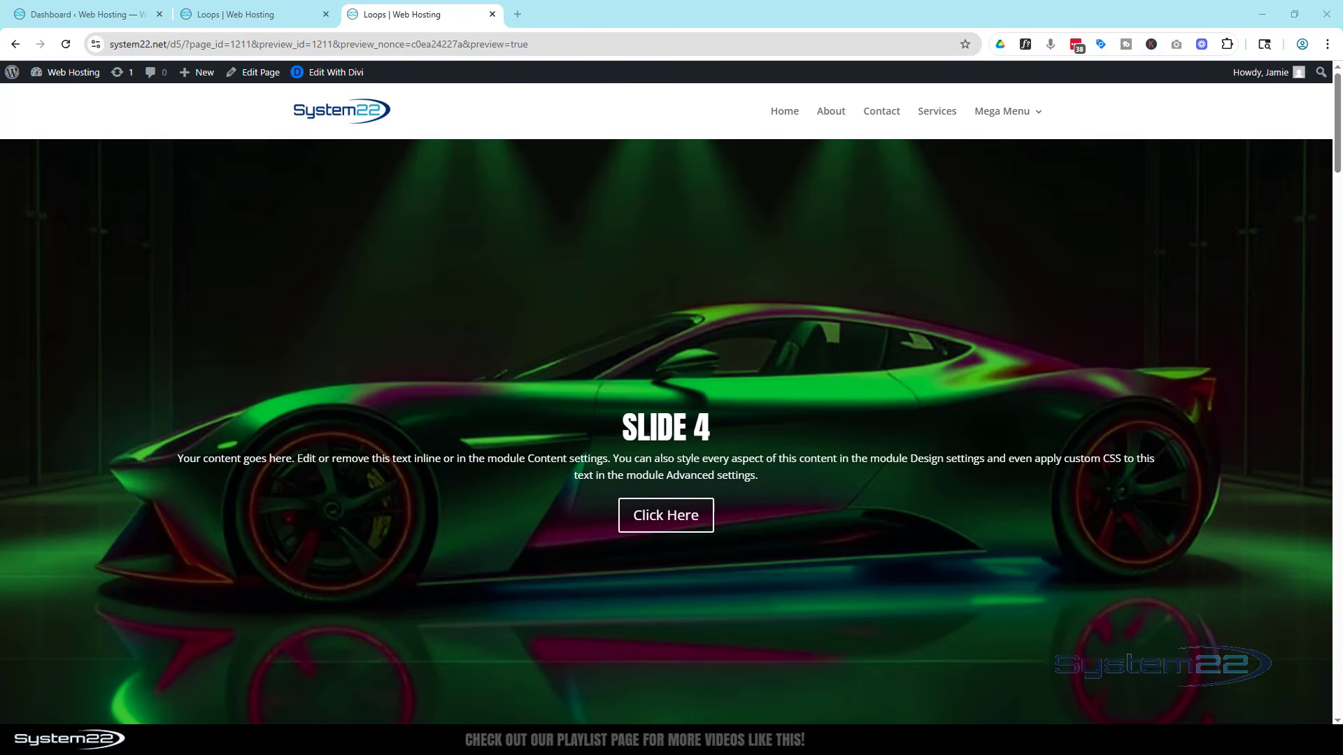